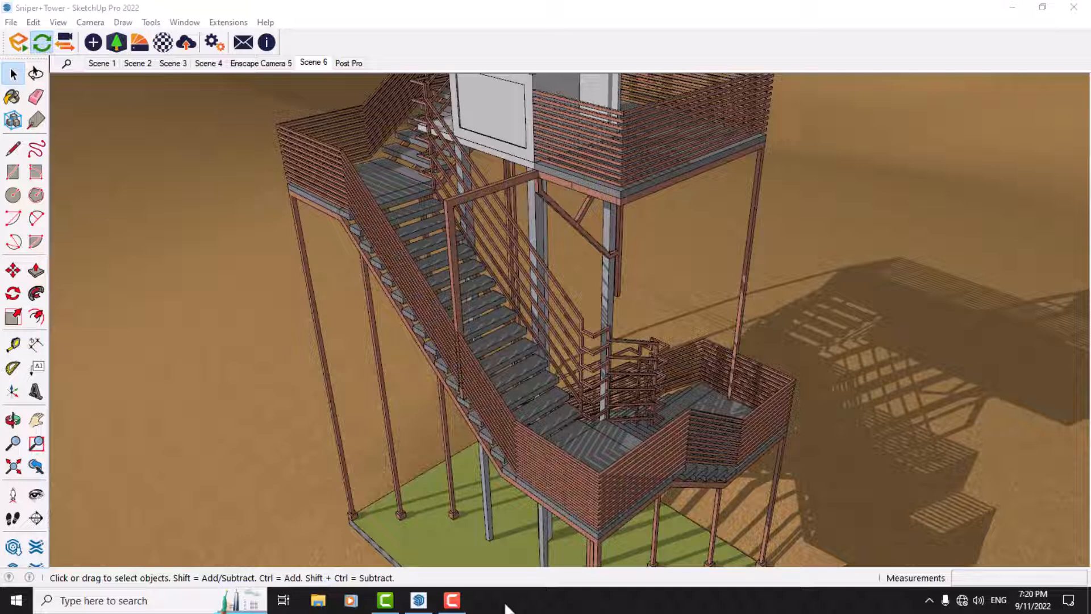
{"action": "left_click", "coordinate": [1068, 600]}
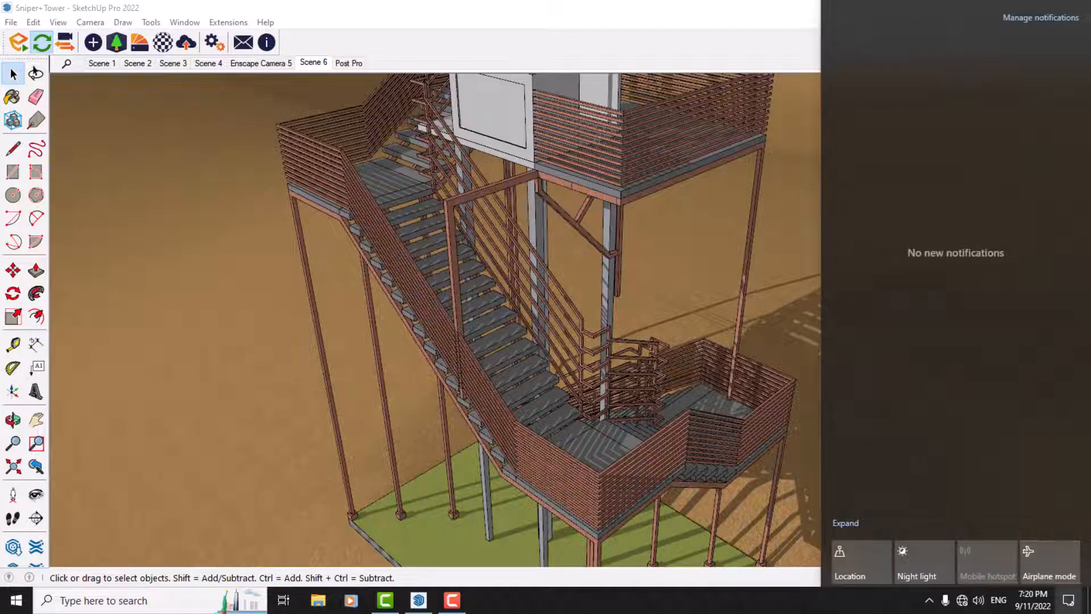
{"action": "left_click", "coordinate": [1068, 600]}
{"action": "left_click", "coordinate": [929, 600]}
{"action": "left_click", "coordinate": [926, 611]}
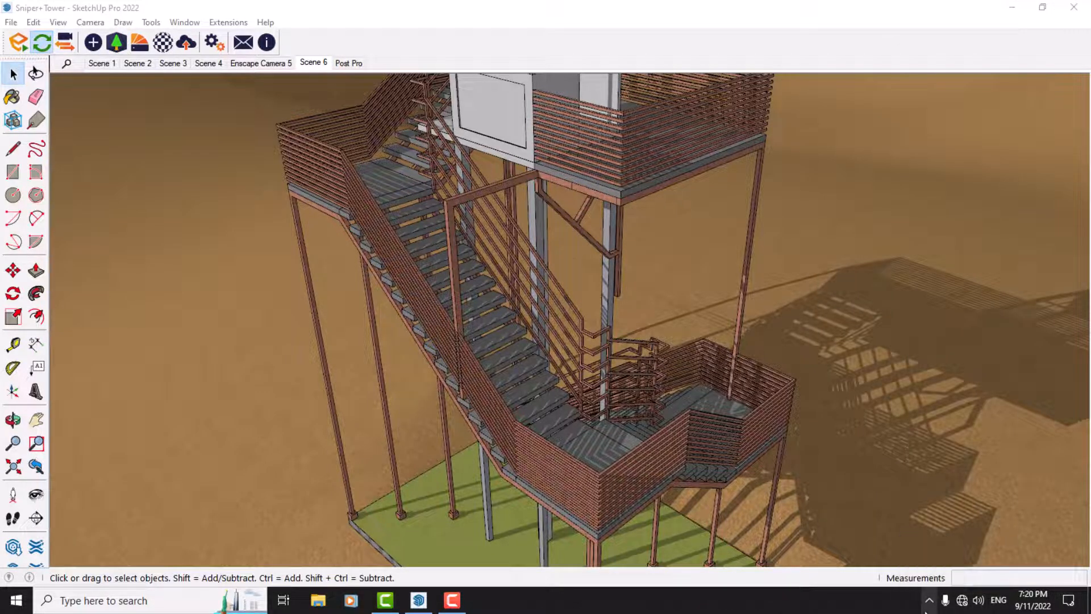
{"action": "left_click", "coordinate": [1089, 600]}
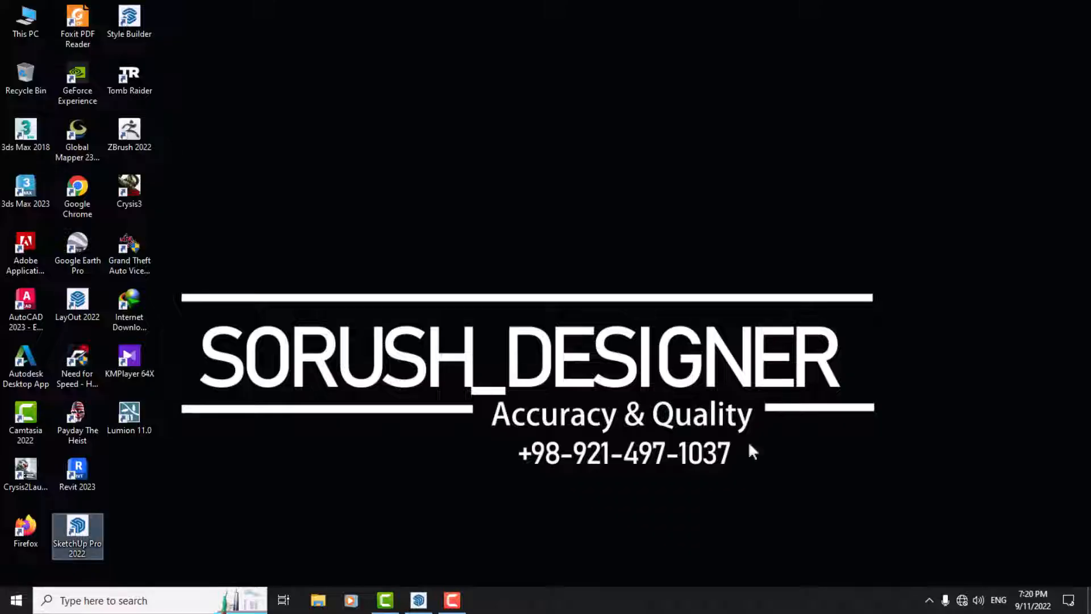
{"action": "right_click", "coordinate": [386, 206]}
{"action": "left_click", "coordinate": [408, 248]}
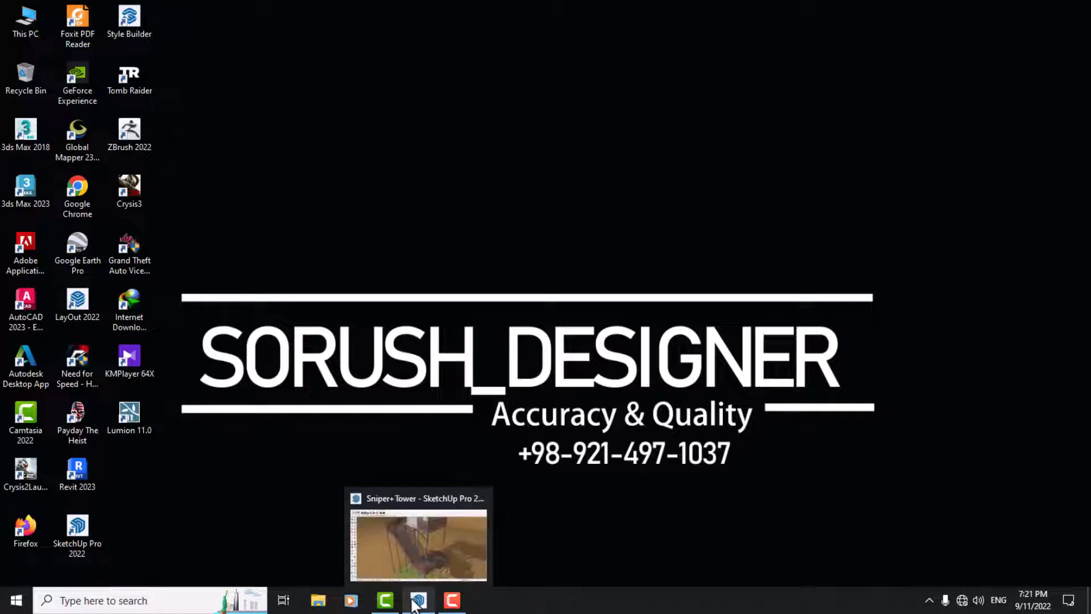
{"action": "left_click", "coordinate": [418, 542]}
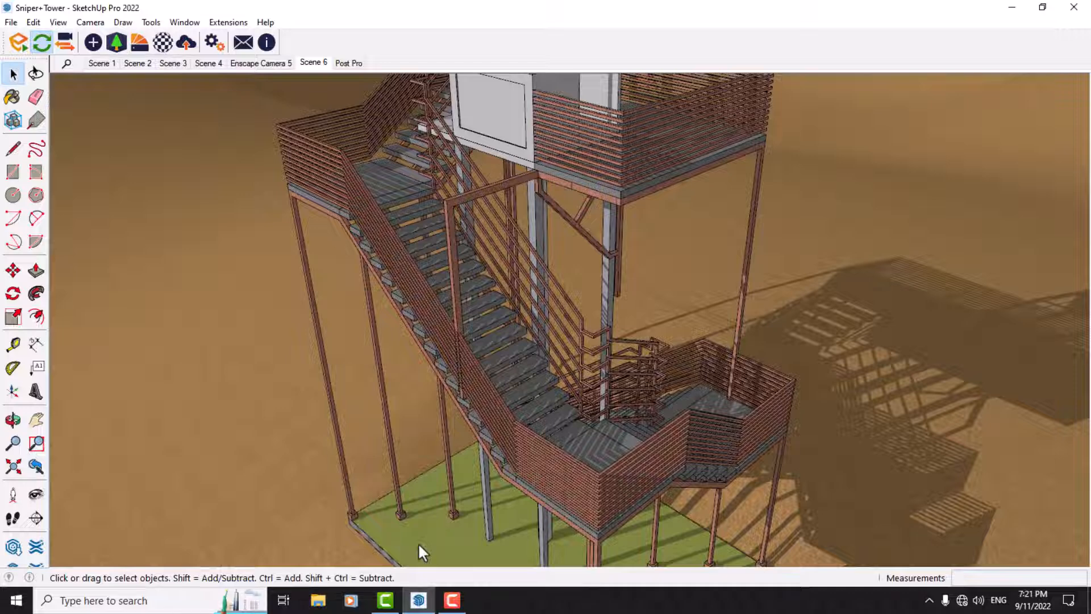
{"action": "left_click", "coordinate": [1069, 601]}
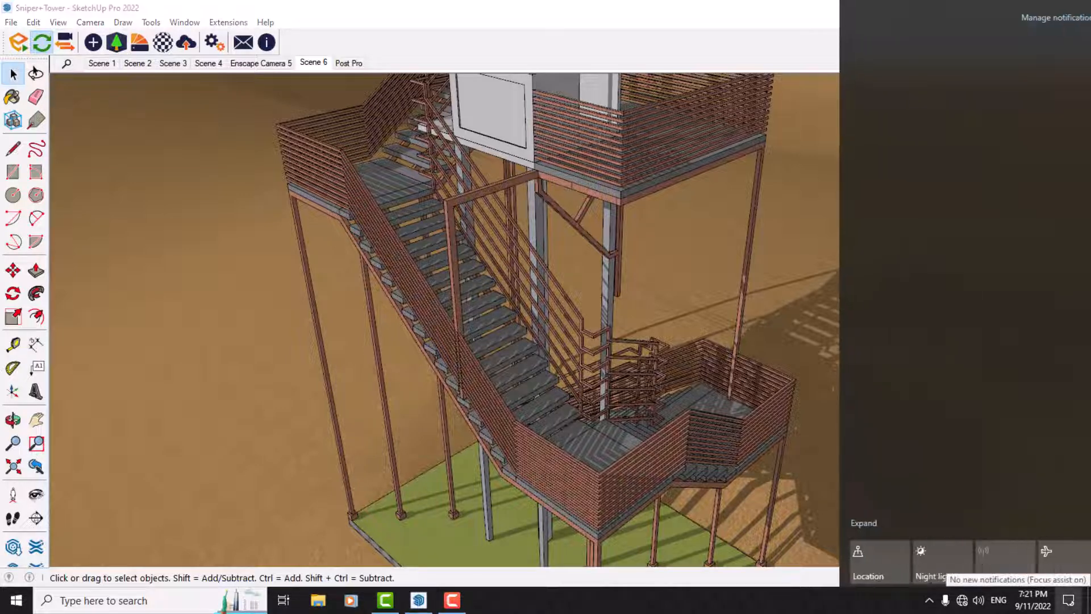
{"action": "left_click", "coordinate": [702, 261]}
Step: Delete Scene 1 and Scene 2 from the tower model
{"action": "scroll", "coordinate": [703, 262], "scroll_direction": "down", "scroll_amount": 15}
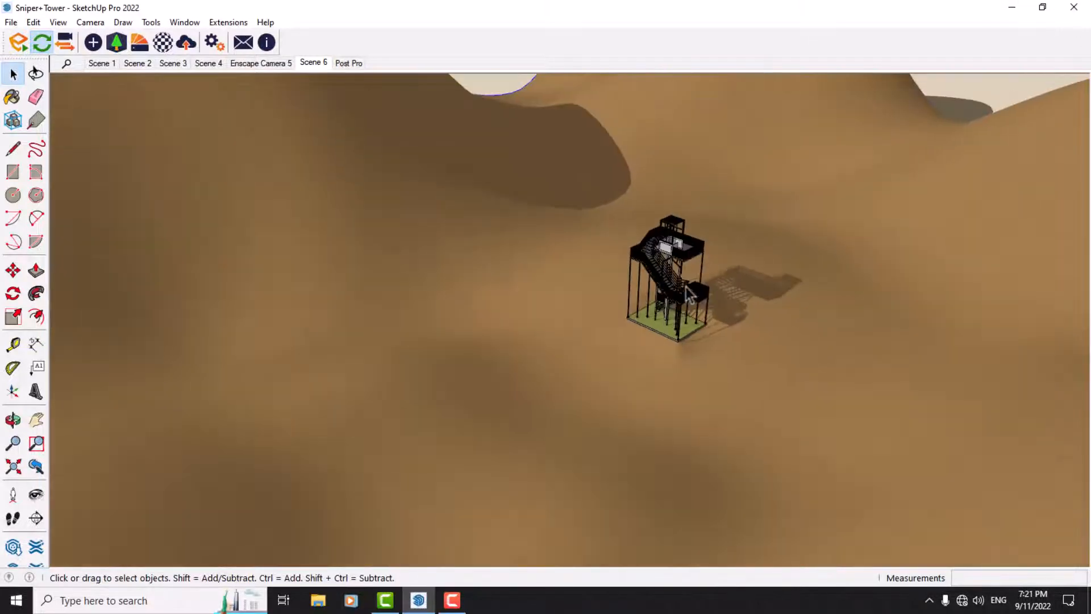
{"action": "scroll", "coordinate": [499, 308], "scroll_direction": "up", "scroll_amount": 10}
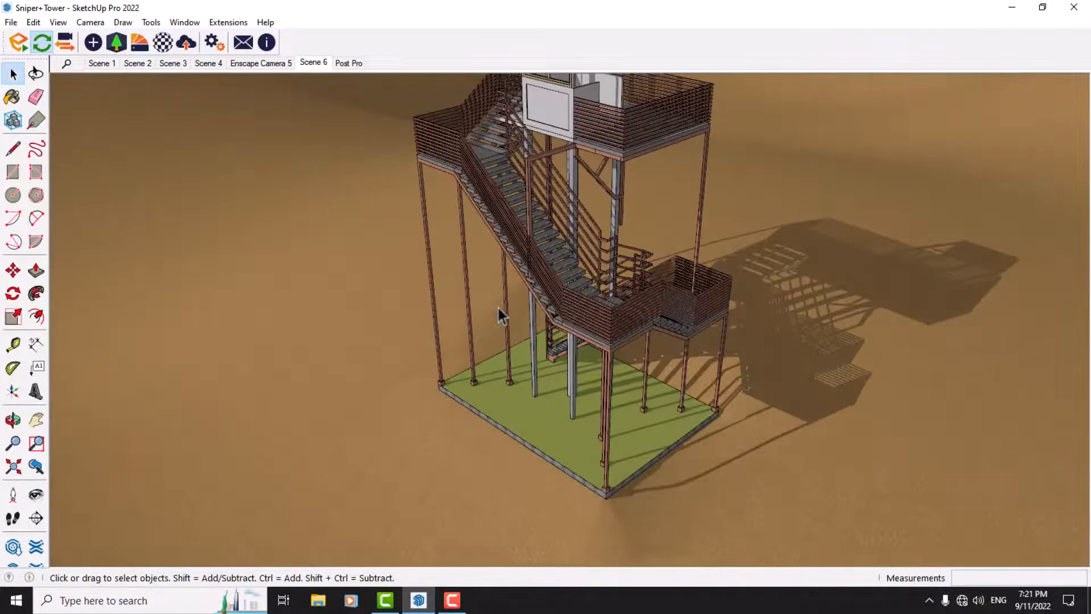
{"action": "scroll", "coordinate": [383, 394], "scroll_direction": "down", "scroll_amount": 3}
{"action": "scroll", "coordinate": [475, 359], "scroll_direction": "up", "scroll_amount": 3}
{"action": "mouse_move", "coordinate": [476, 367]}
{"action": "middle_mouse_down"}
{"action": "mouse_move", "coordinate": [489, 388]}
{"action": "mouse_move", "coordinate": [491, 372]}
{"action": "middle_mouse_up"}
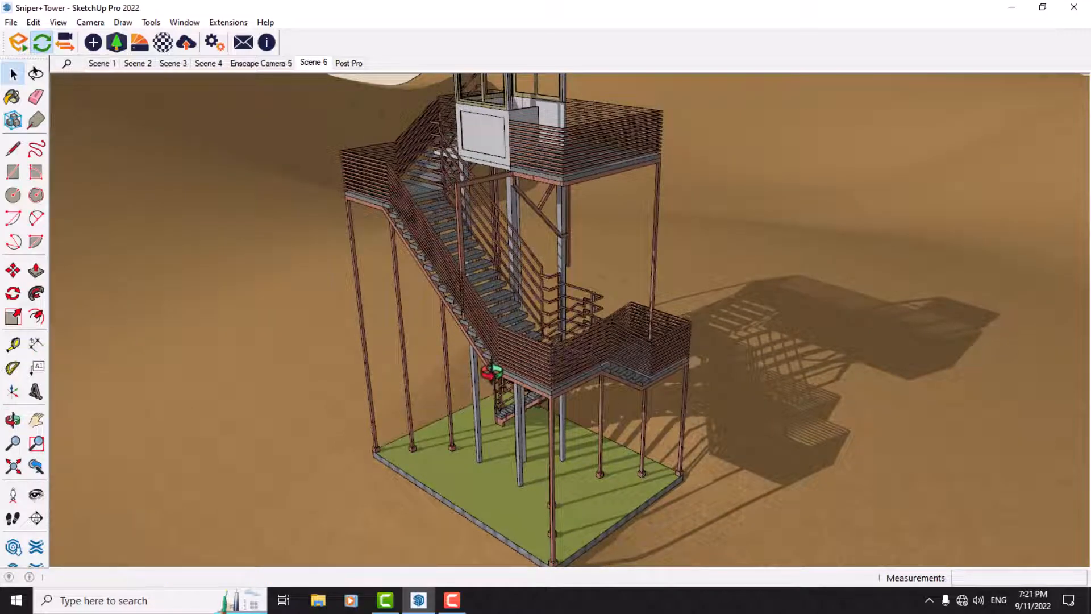
{"action": "right_click", "coordinate": [94, 67]}
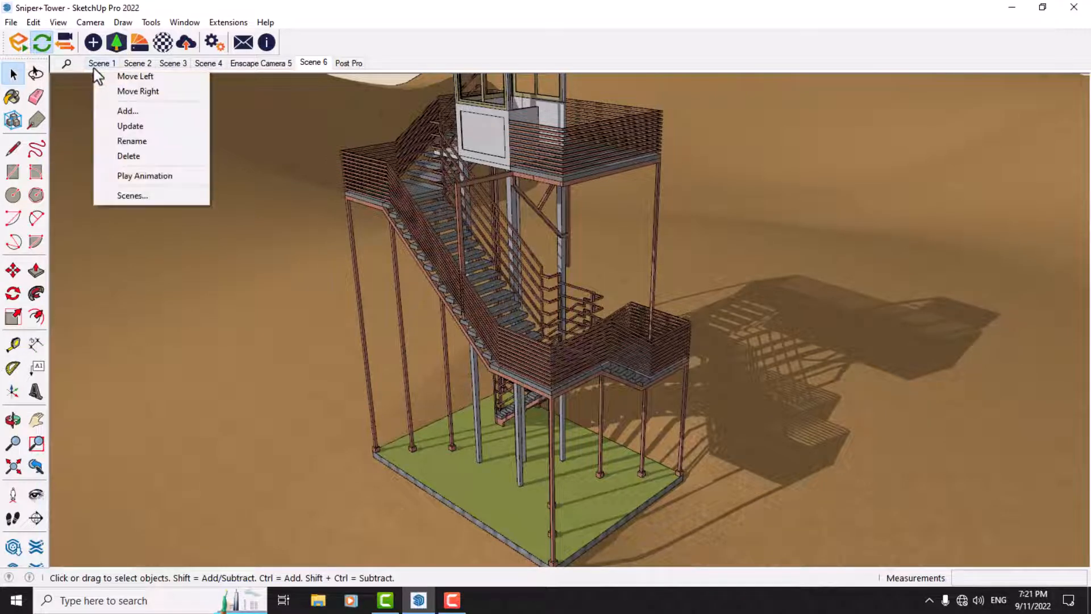
{"action": "left_click", "coordinate": [128, 156]}
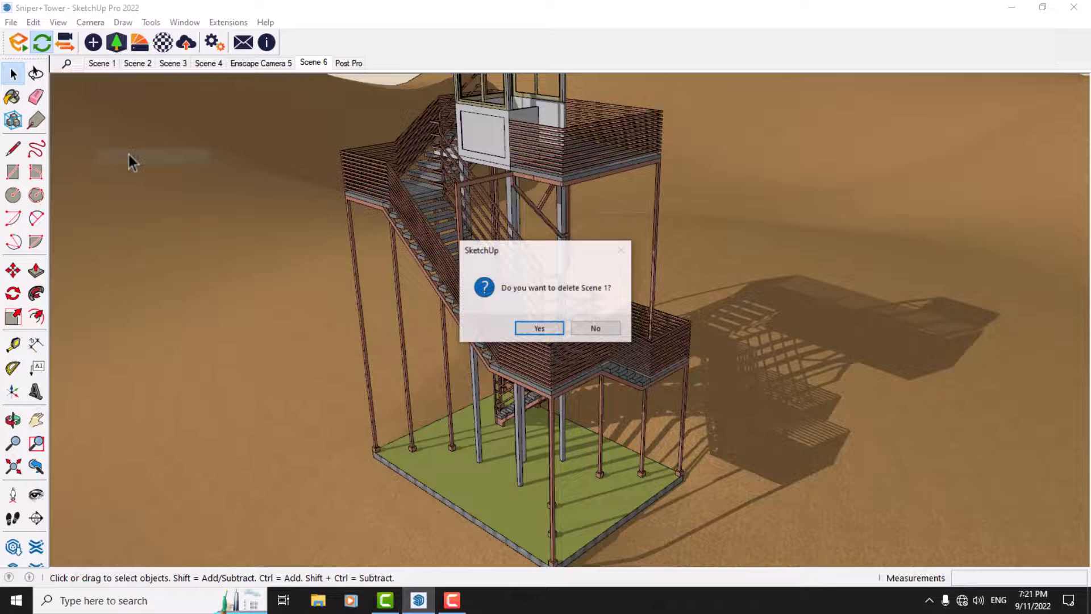
{"action": "left_click", "coordinate": [551, 328]}
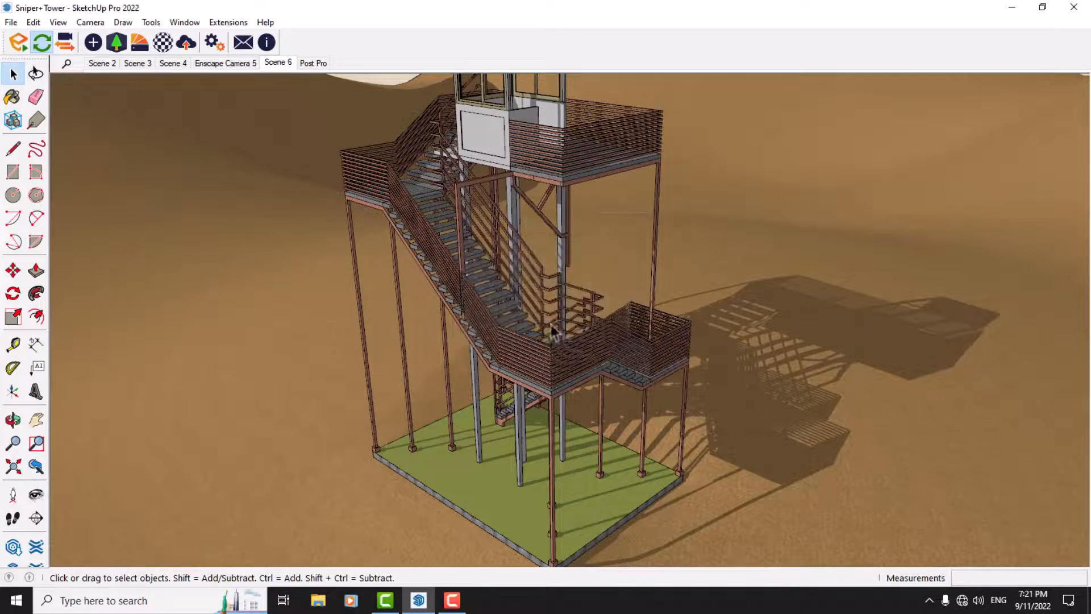
{"action": "right_click", "coordinate": [93, 63]}
{"action": "right_click", "coordinate": [94, 64]}
{"action": "left_click", "coordinate": [126, 149]}
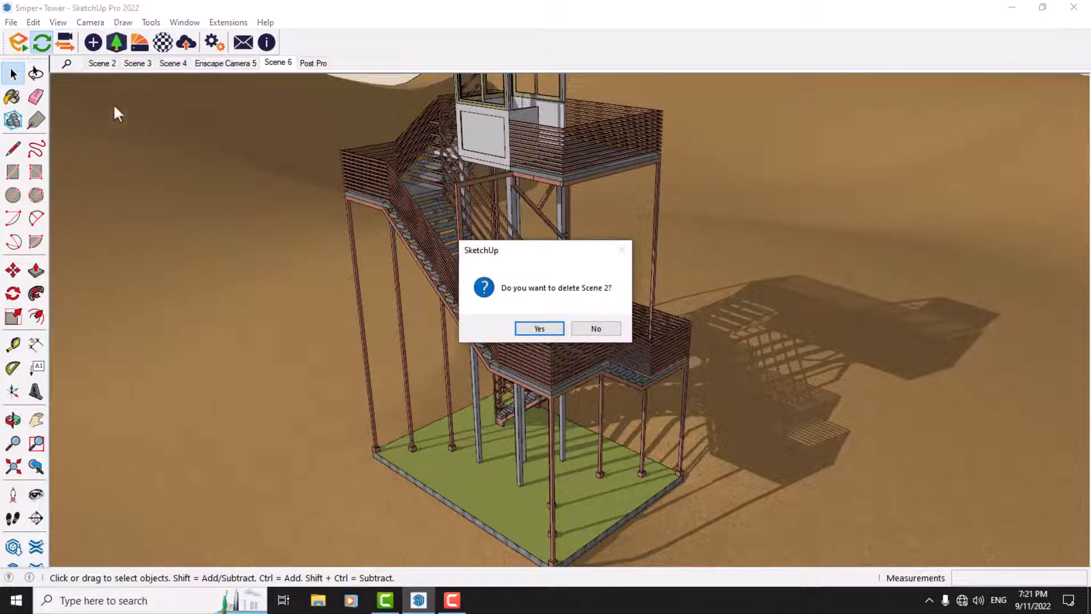
{"action": "left_click", "coordinate": [540, 328]}
Step: Delete Scene 3, Scene 4 and the Enscape Camera 5 scene
{"action": "right_click", "coordinate": [96, 63]}
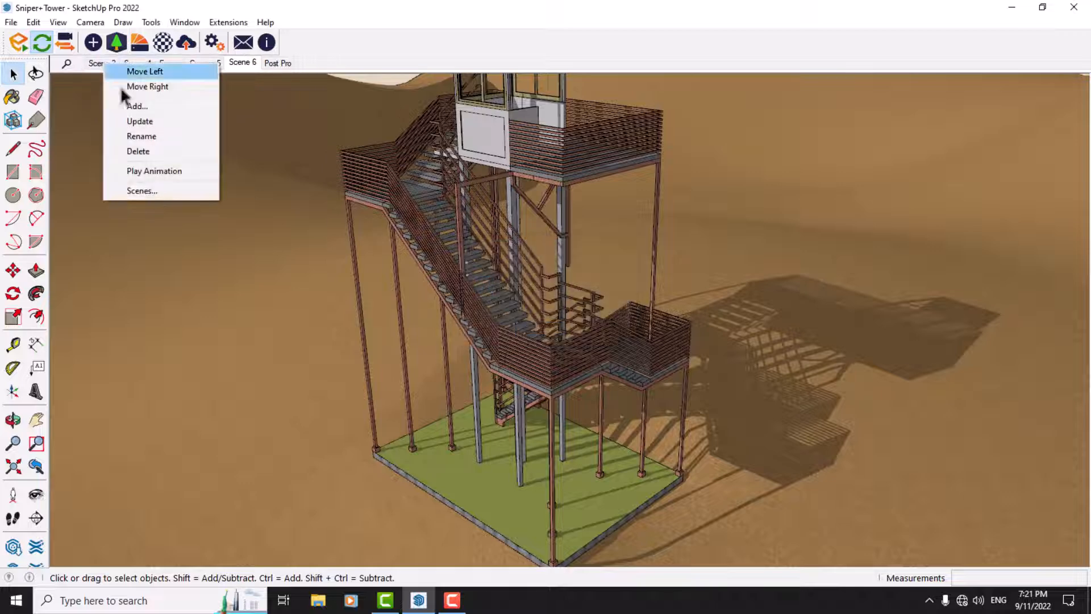
{"action": "left_click", "coordinate": [145, 151]}
{"action": "key", "text": "Return"}
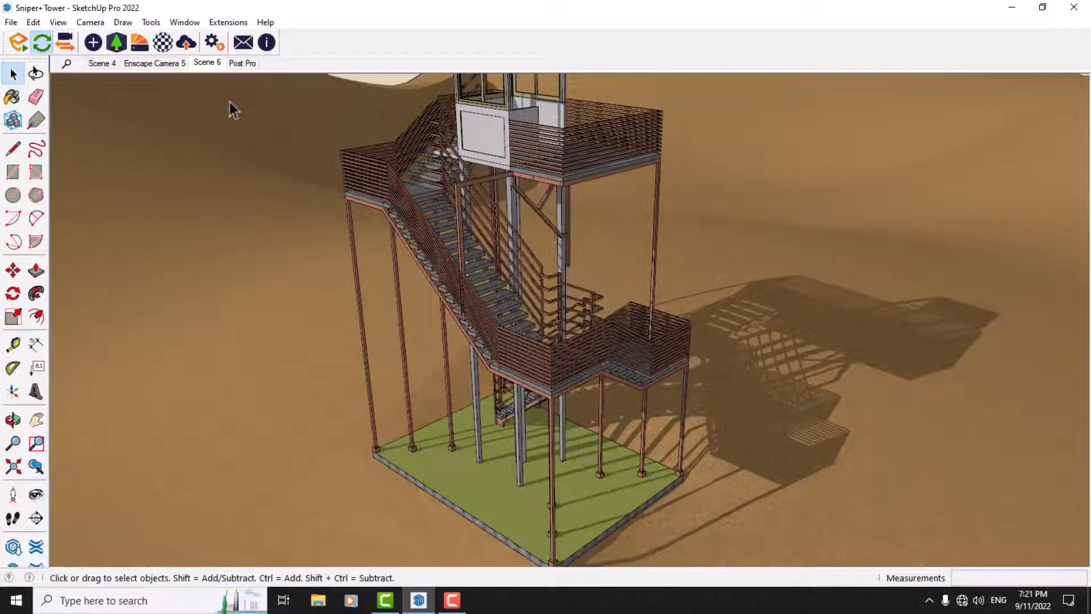
{"action": "right_click", "coordinate": [108, 64]}
{"action": "left_click", "coordinate": [146, 151]}
{"action": "key", "text": "Return"}
{"action": "right_click", "coordinate": [100, 63]}
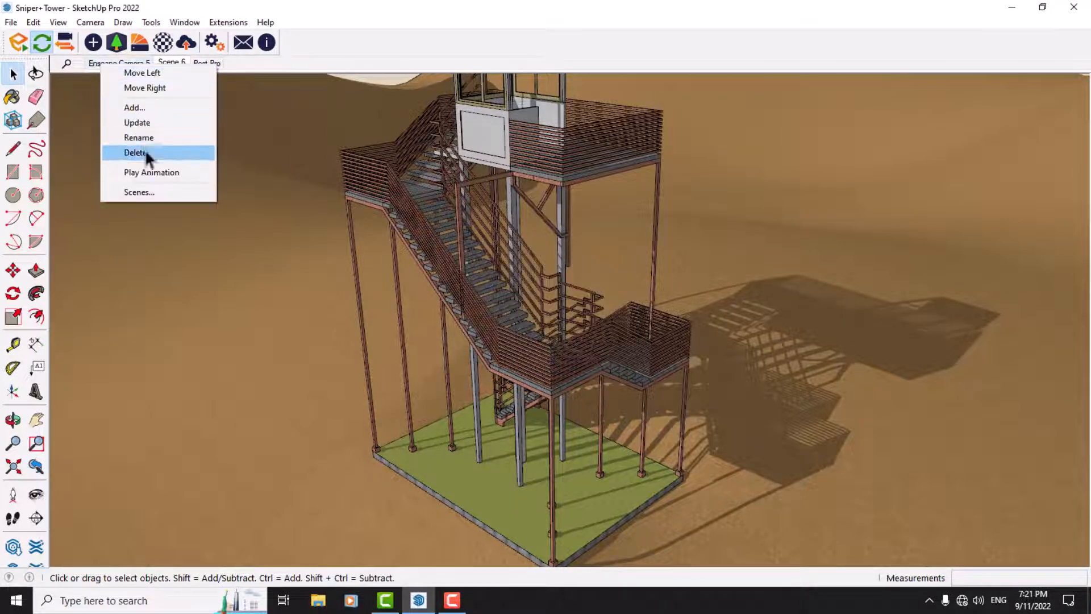
{"action": "left_click", "coordinate": [146, 152]}
{"action": "key", "text": "Return"}
Step: Delete the remaining Scene 6 and Post Pro scenes
{"action": "right_click", "coordinate": [102, 64]}
{"action": "left_click", "coordinate": [134, 148]}
{"action": "key", "text": "Return"}
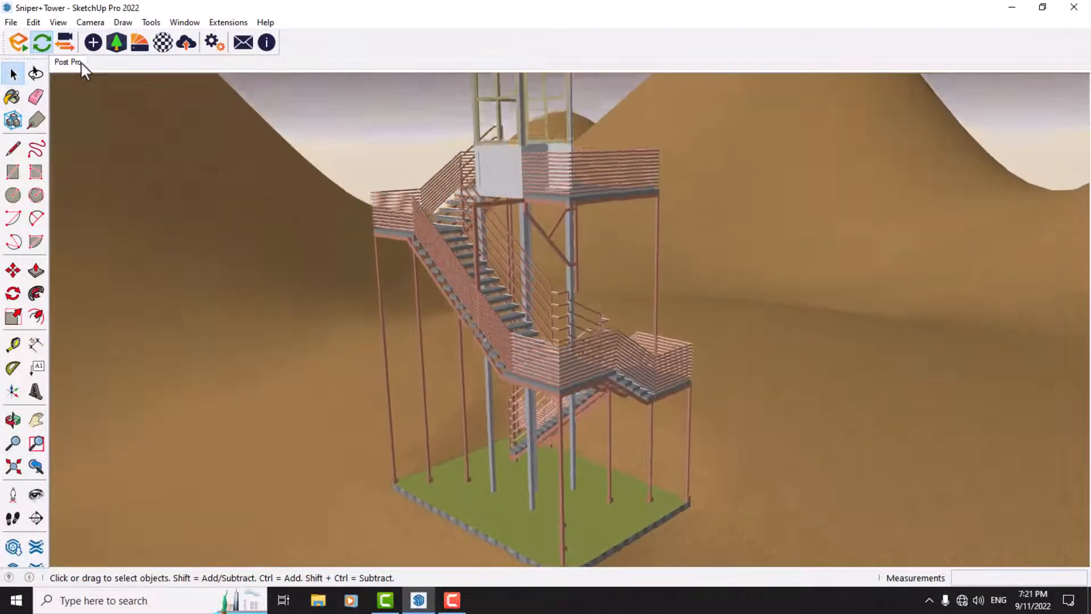
{"action": "right_click", "coordinate": [81, 63]}
{"action": "left_click", "coordinate": [132, 150]}
{"action": "key", "text": "Return"}
Step: Frame the whole tower from above and start the Enscape real-time render of the model
{"action": "middle_click_drag", "start_coordinate": [309, 185], "coordinate": [379, 382]}
{"action": "scroll", "coordinate": [514, 309], "scroll_direction": "down", "scroll_amount": 5}
{"action": "scroll", "coordinate": [513, 309], "scroll_direction": "up", "scroll_amount": 3}
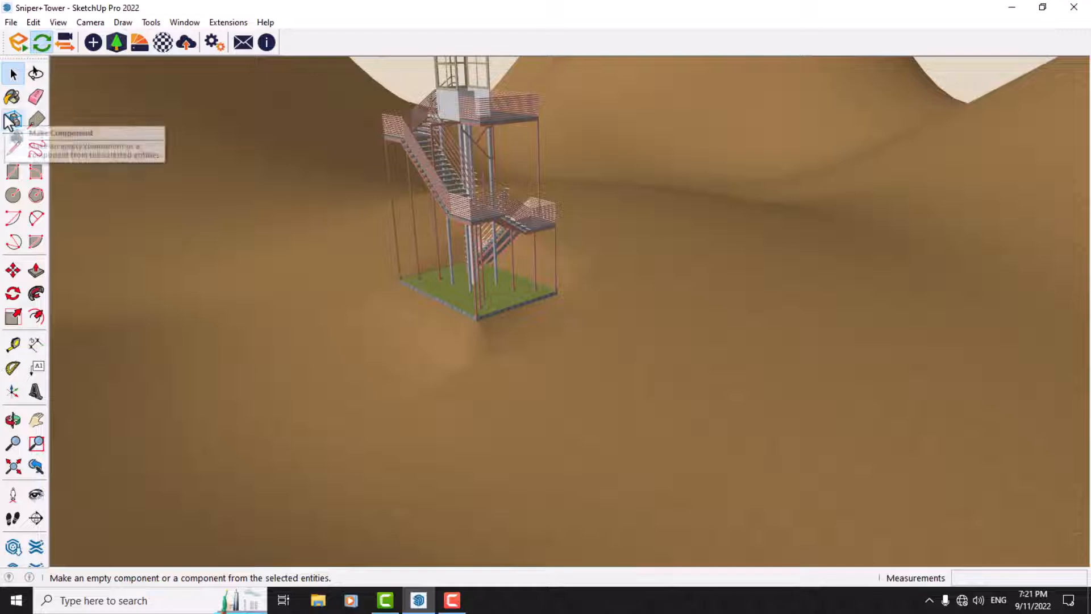
{"action": "scroll", "coordinate": [364, 394], "scroll_direction": "down", "scroll_amount": 2}
{"action": "scroll", "coordinate": [384, 166], "scroll_direction": "up", "scroll_amount": 4}
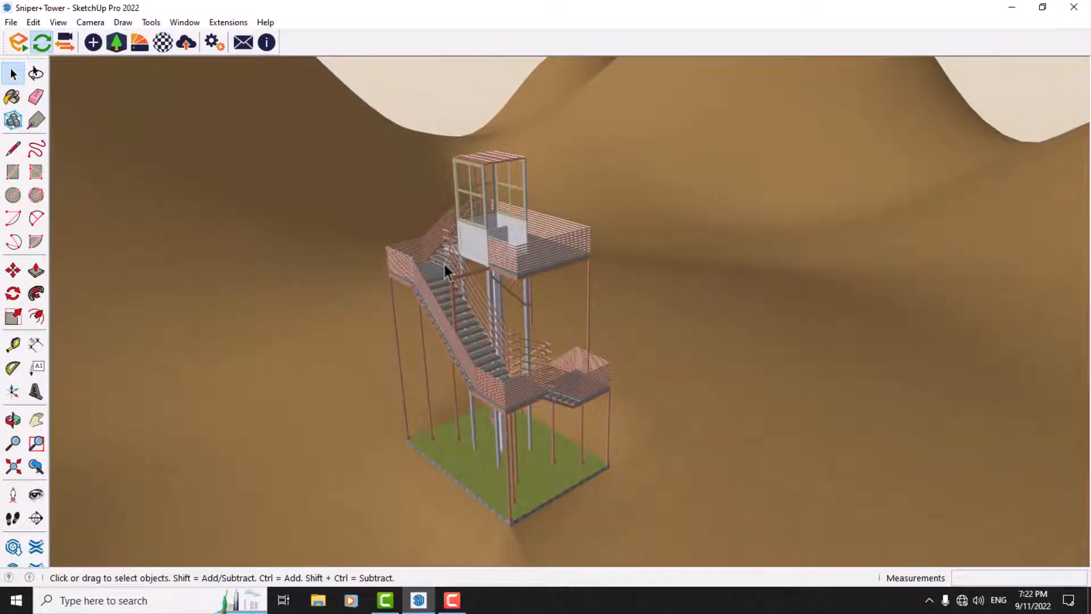
{"action": "middle_click_drag", "start_coordinate": [444, 264], "coordinate": [380, 350]}
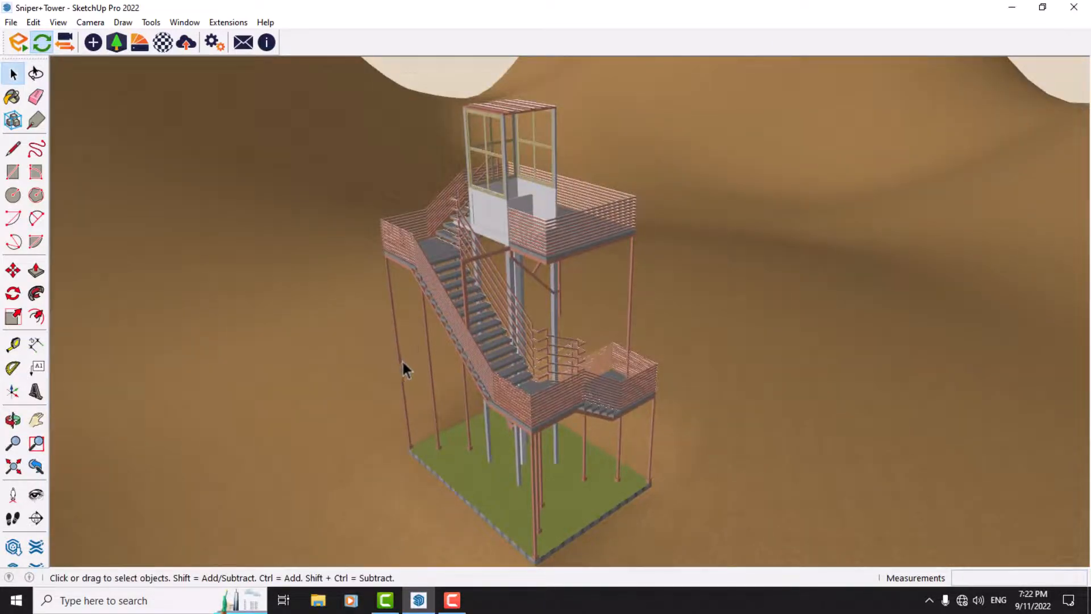
{"action": "scroll", "coordinate": [466, 350], "scroll_direction": "down", "scroll_amount": 2}
{"action": "scroll", "coordinate": [466, 390], "scroll_direction": "up", "scroll_amount": 4}
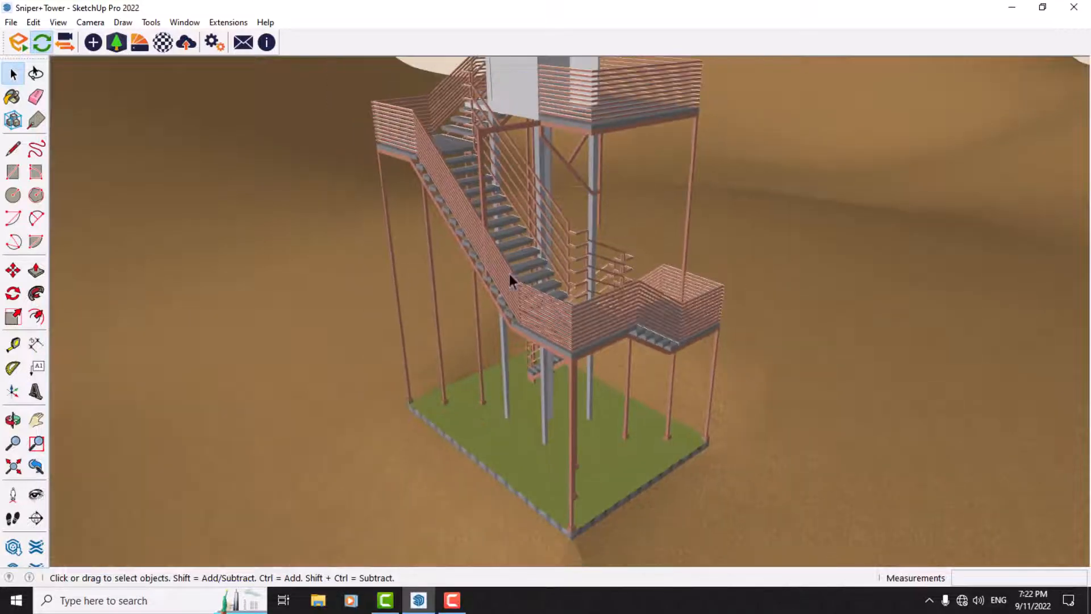
{"action": "scroll", "coordinate": [509, 427], "scroll_direction": "up", "scroll_amount": 2}
{"action": "scroll", "coordinate": [467, 404], "scroll_direction": "down", "scroll_amount": 3}
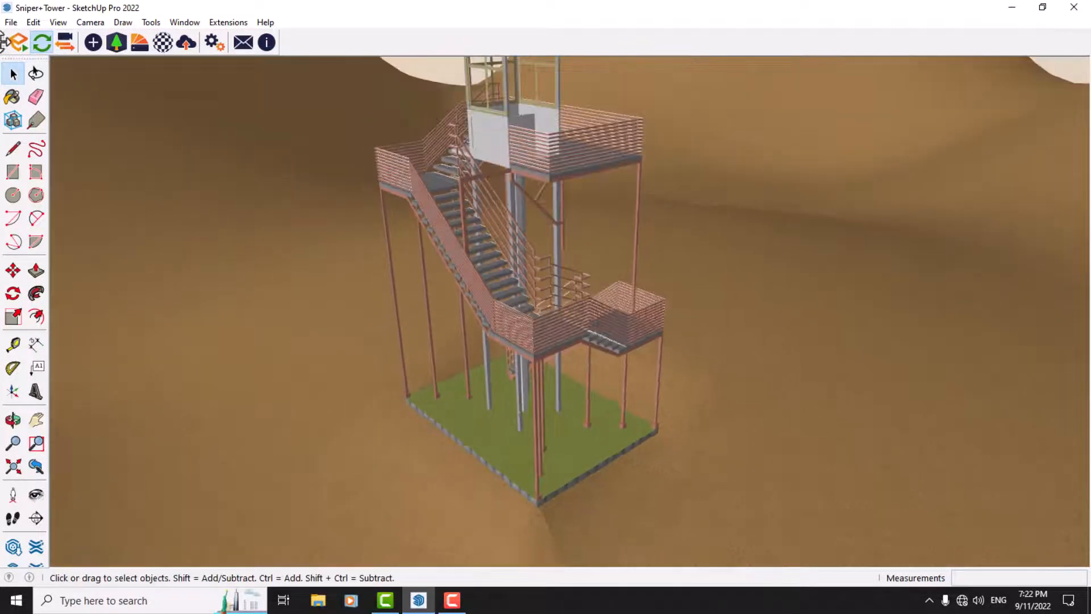
{"action": "left_click", "coordinate": [17, 44]}
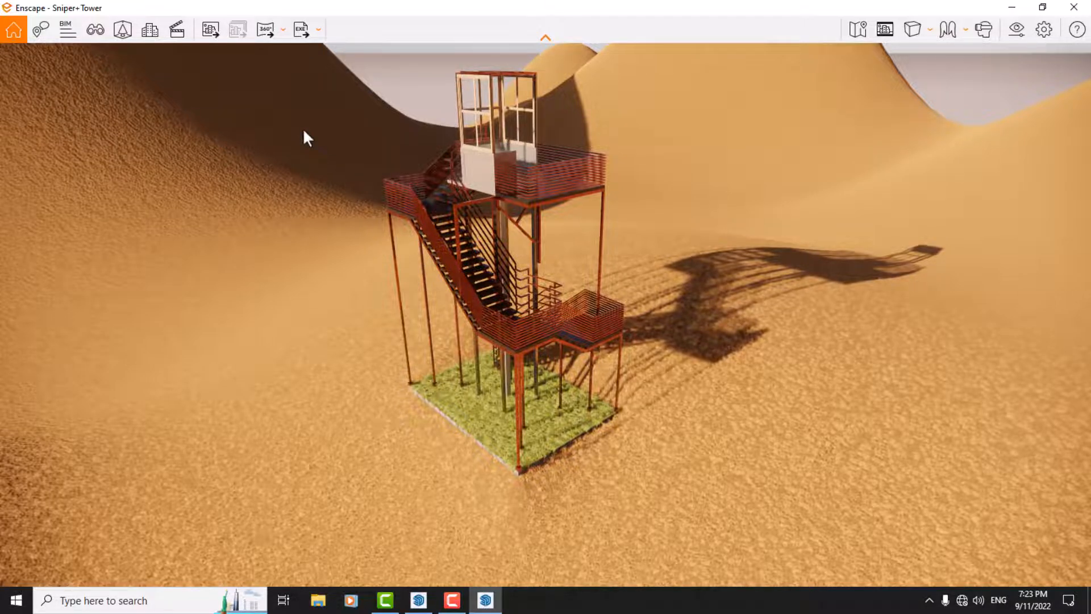
Step: Open the video editor in Enscape and turn on the safe frame around the rendered view
{"action": "key", "text": "k"}
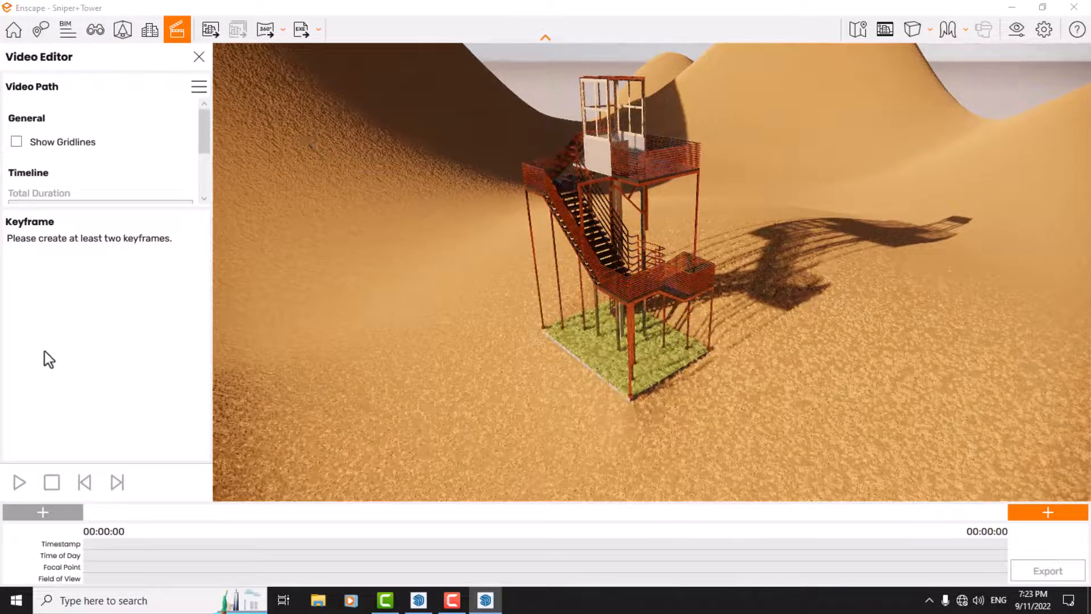
{"action": "left_click", "coordinate": [886, 29]}
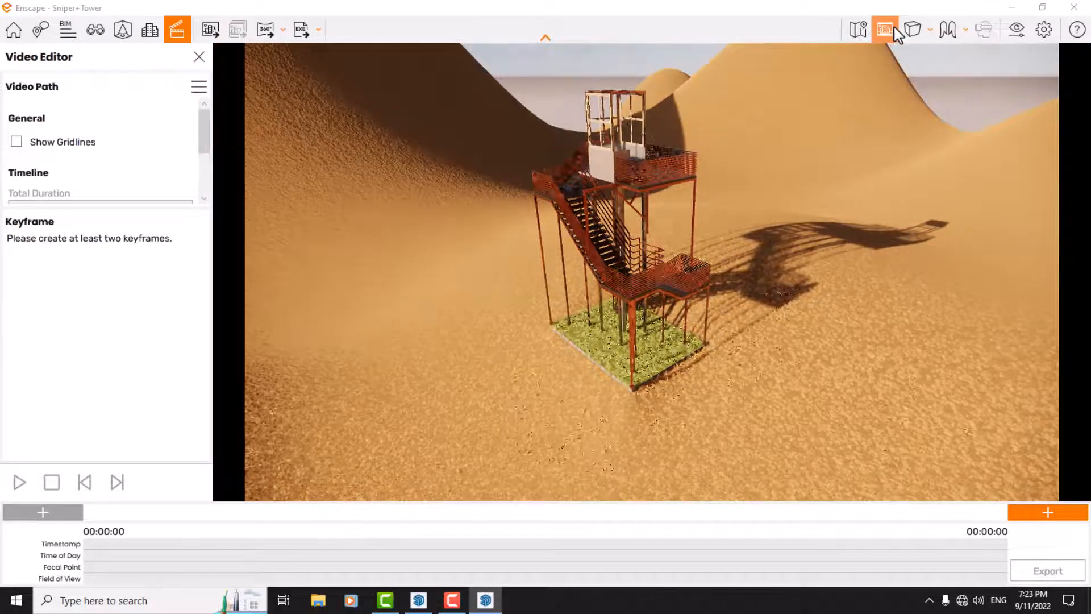
{"action": "left_click_drag", "start_coordinate": [503, 404], "coordinate": [528, 341]}
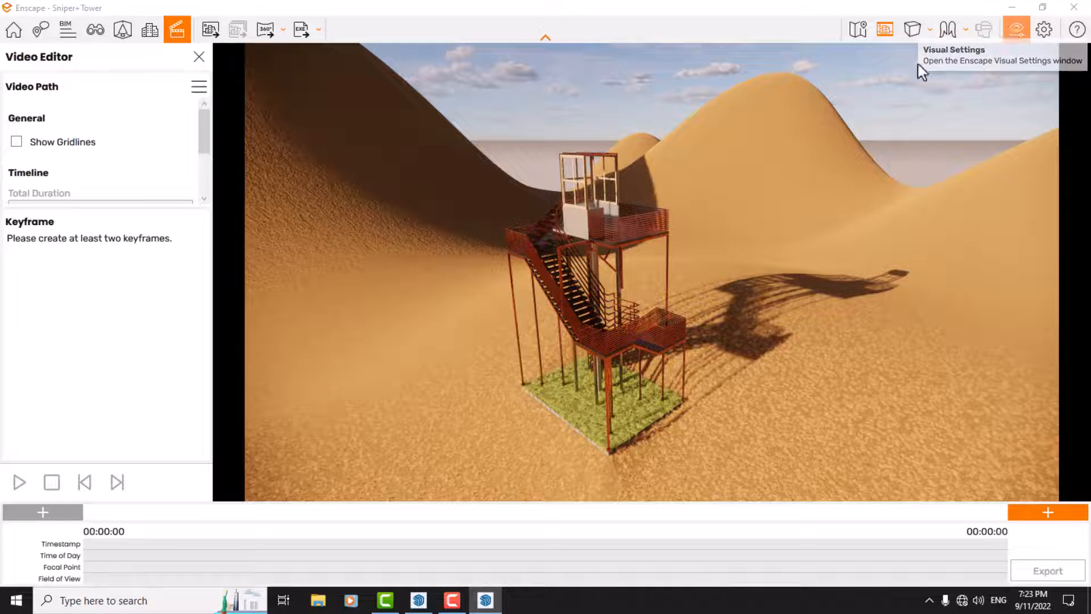
Step: Set the output resolution to Custom, 1080 × 1920, in the visual settings
{"action": "left_click", "coordinate": [1017, 29]}
{"action": "left_click", "coordinate": [517, 87]}
{"action": "left_click", "coordinate": [537, 86]}
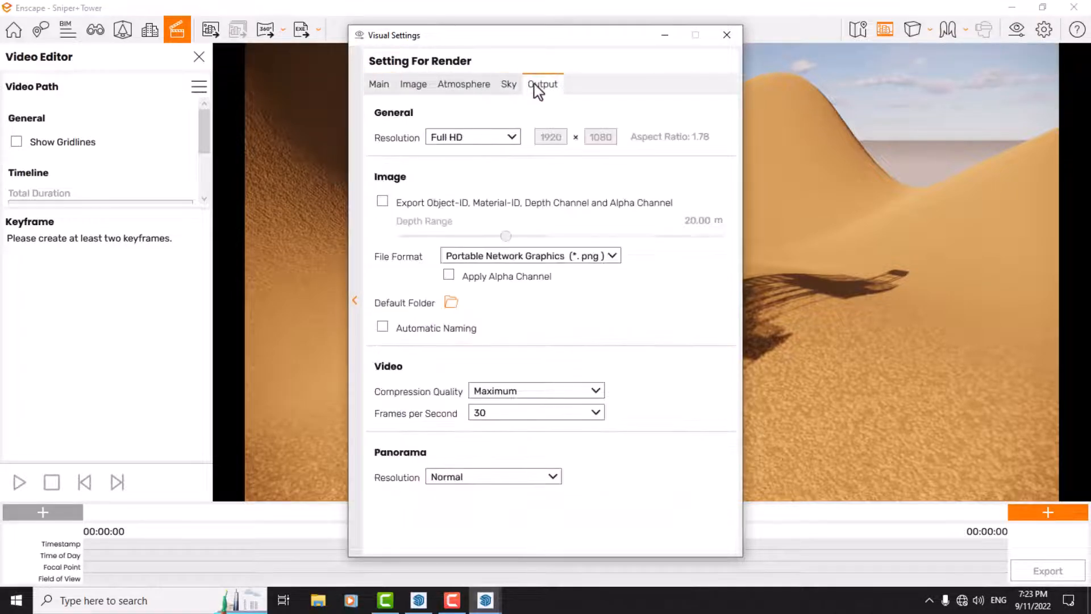
{"action": "left_click", "coordinate": [503, 141]}
{"action": "left_click", "coordinate": [462, 233]}
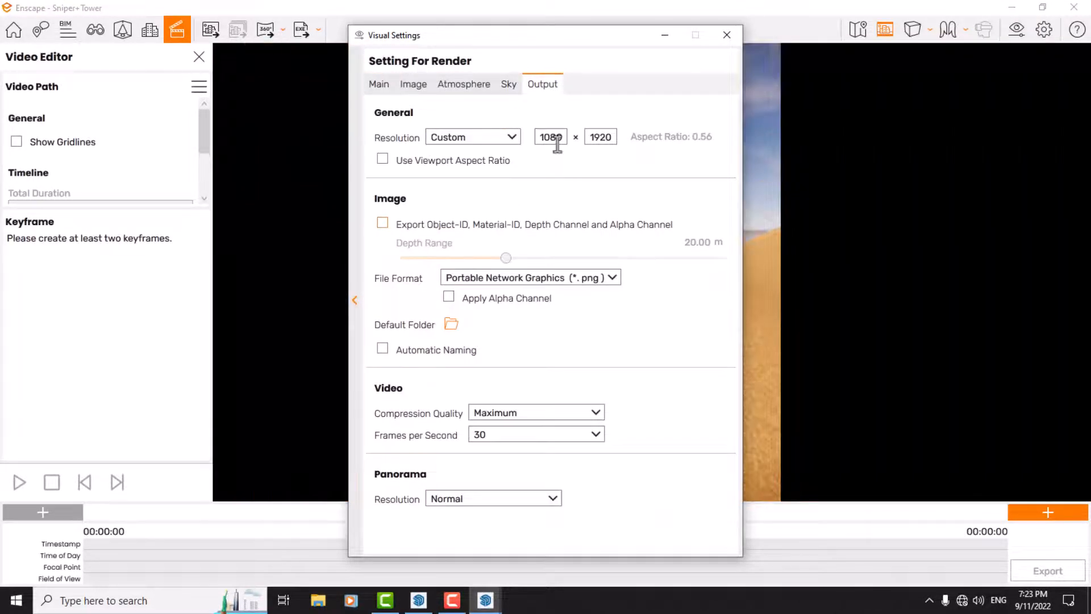
{"action": "left_click", "coordinate": [726, 35]}
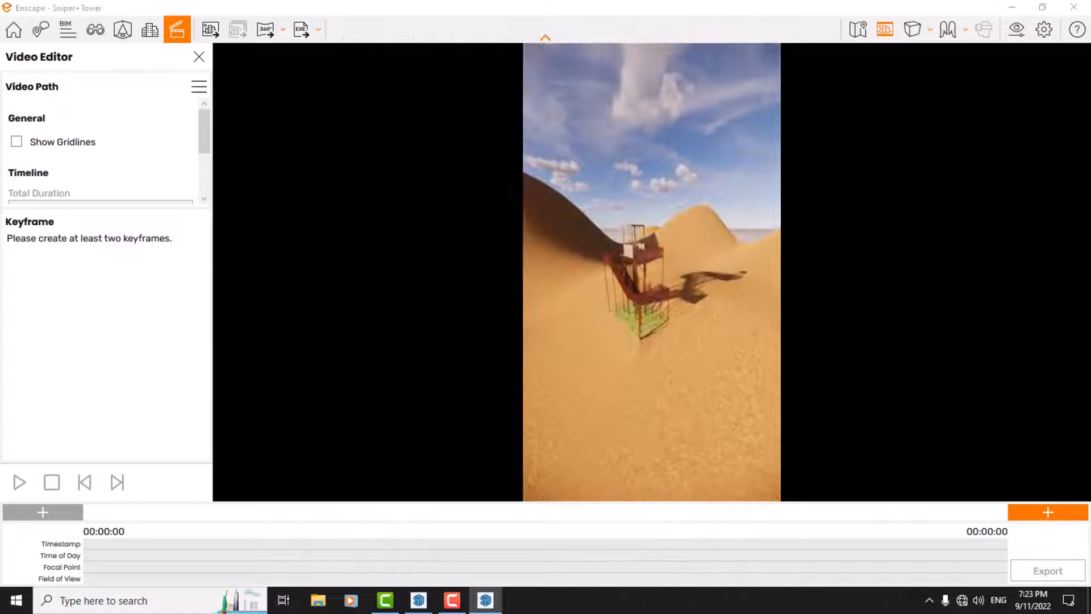
Step: Fly the camera to a low viewpoint facing the tower's front corner and switch the projection to two-point perspective
{"action": "key", "text": "w"}
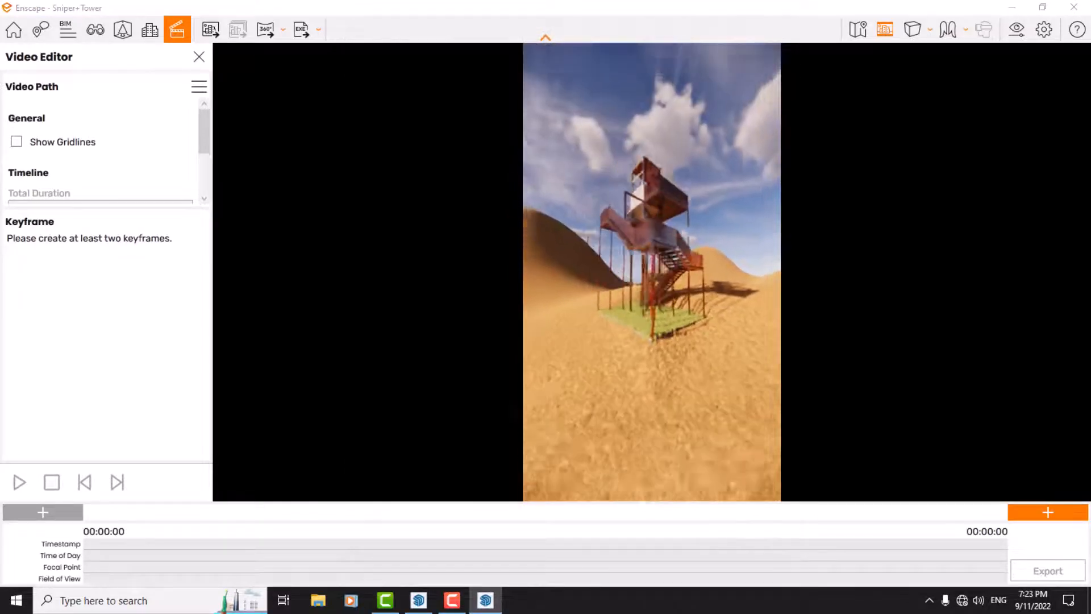
{"action": "key", "text": "w"}
{"action": "key", "text": "s"}
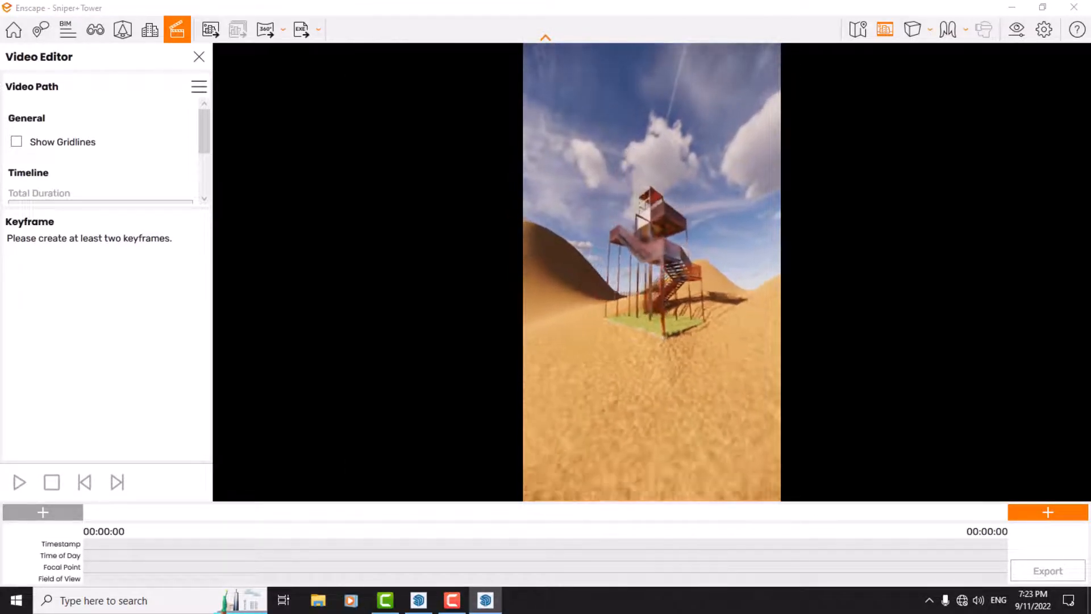
{"action": "key", "text": "space"}
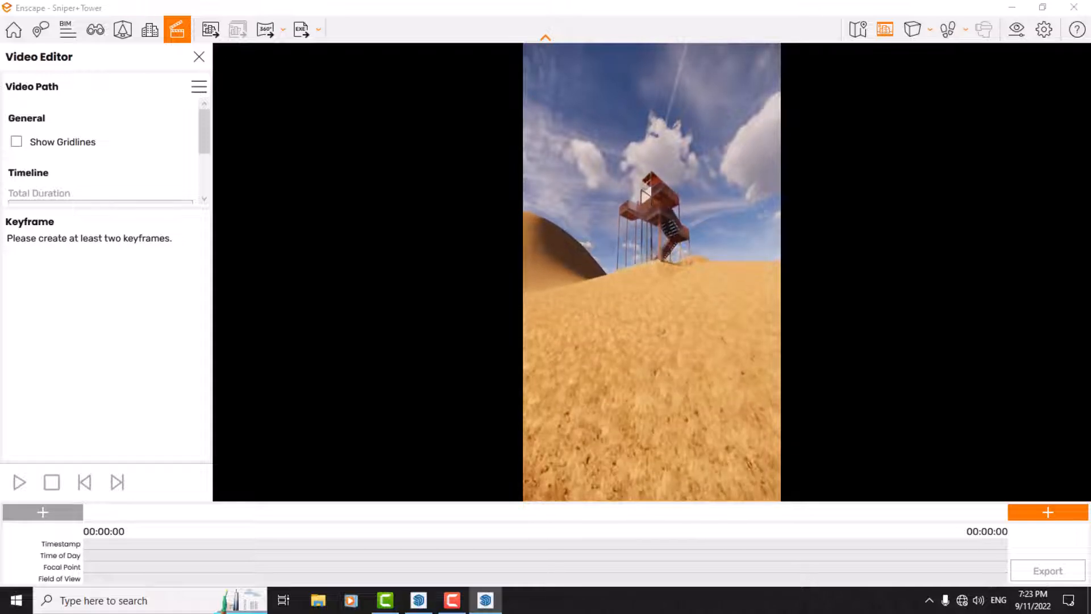
{"action": "left_click_drag", "start_coordinate": [651, 281], "coordinate": [651, 266]}
{"action": "key", "text": "d"}
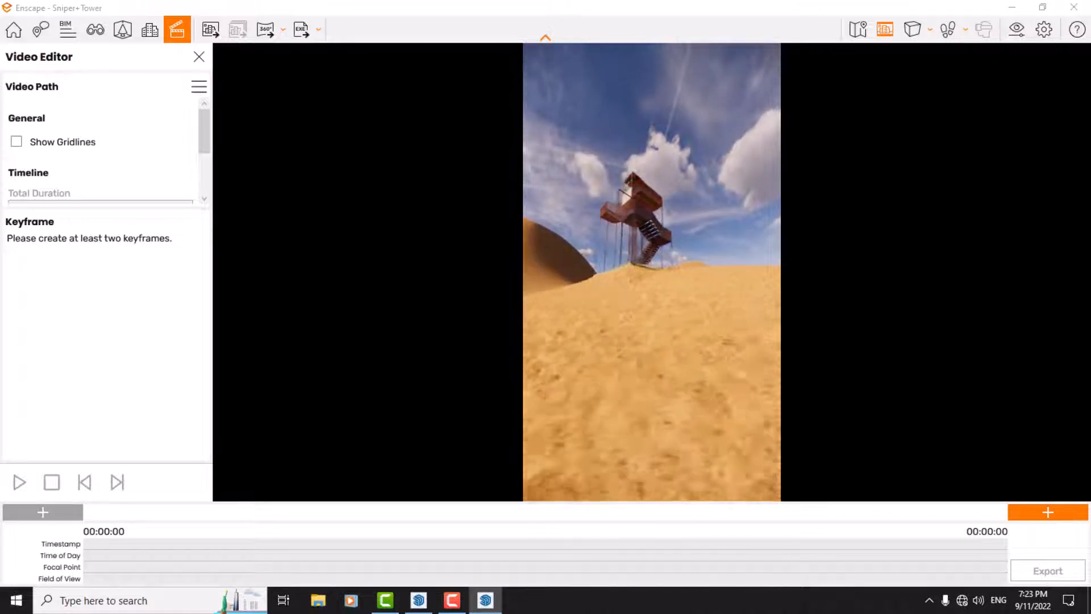
{"action": "key", "text": "w"}
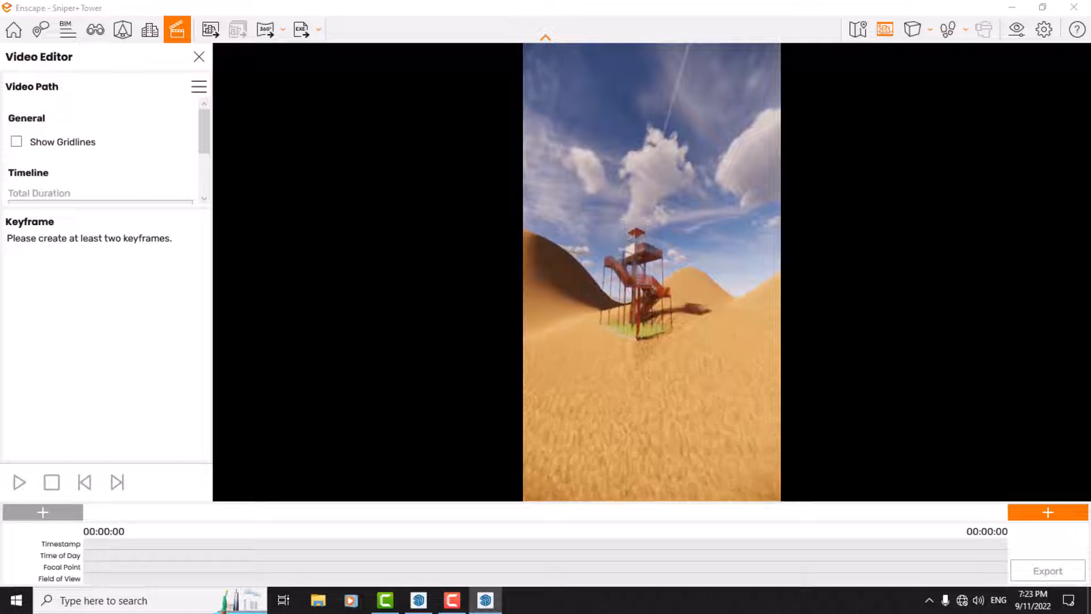
{"action": "left_click", "coordinate": [916, 29]}
{"action": "left_click", "coordinate": [947, 84]}
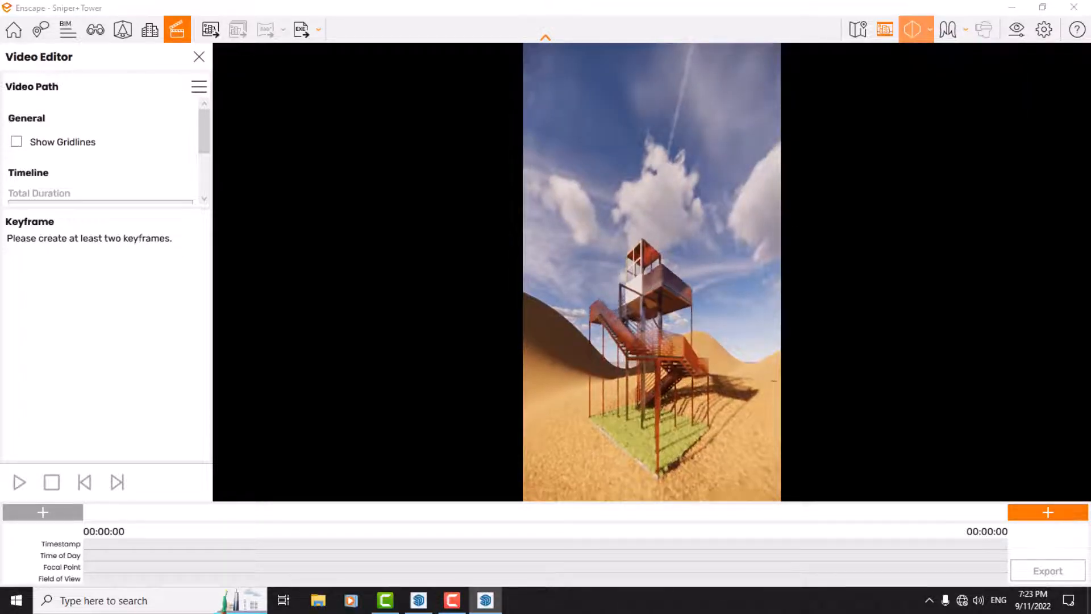
Step: Fly the camera down and away from the tower until the whole structure is seen from a low viewpoint
{"action": "key", "text": "e"}
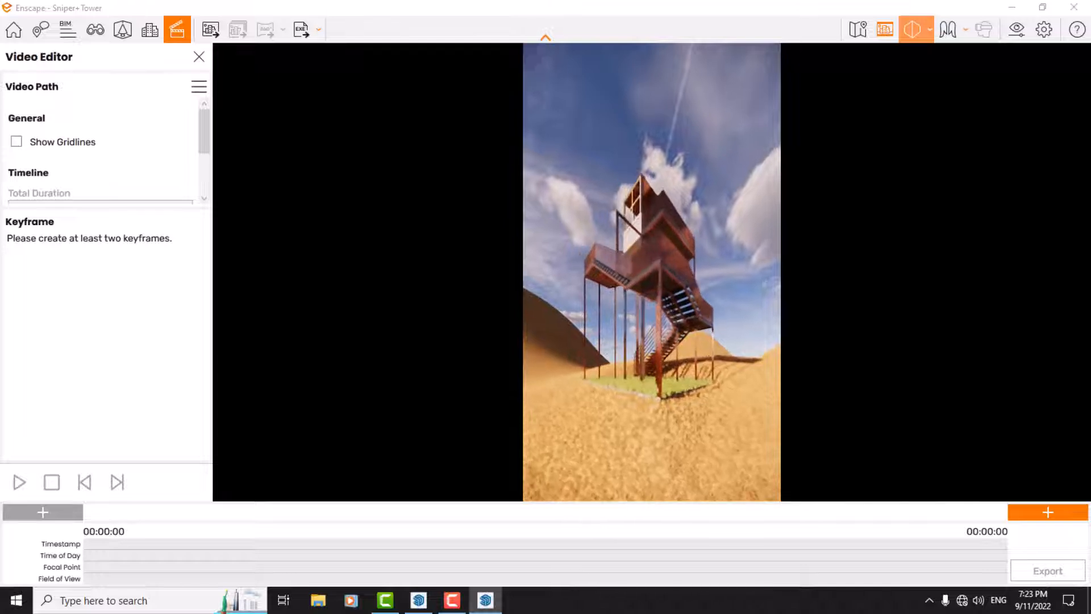
{"action": "key", "text": "w"}
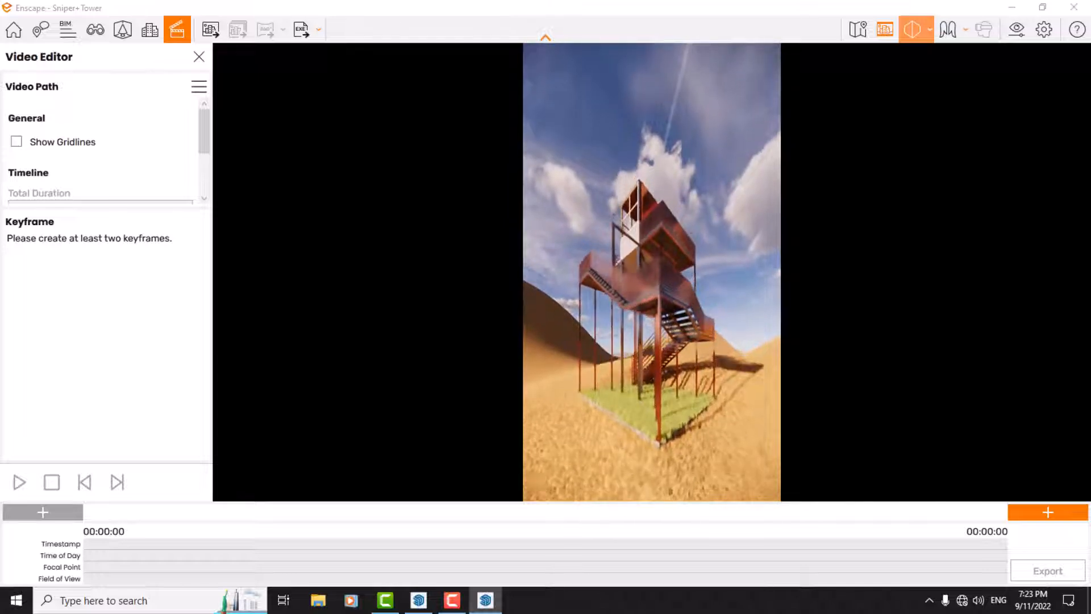
{"action": "key", "text": "s"}
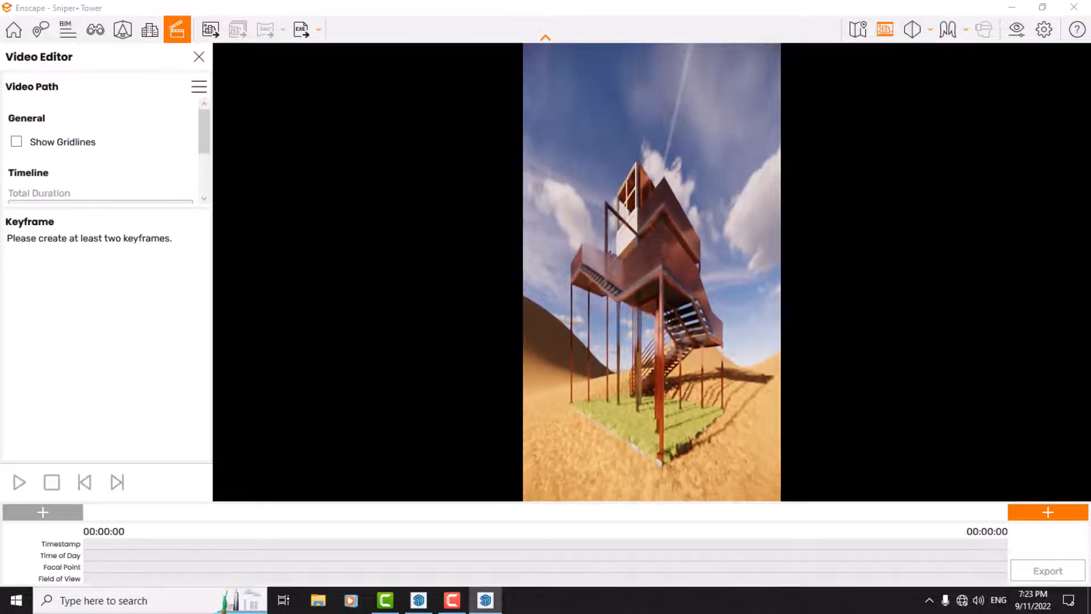
{"action": "key", "text": "s"}
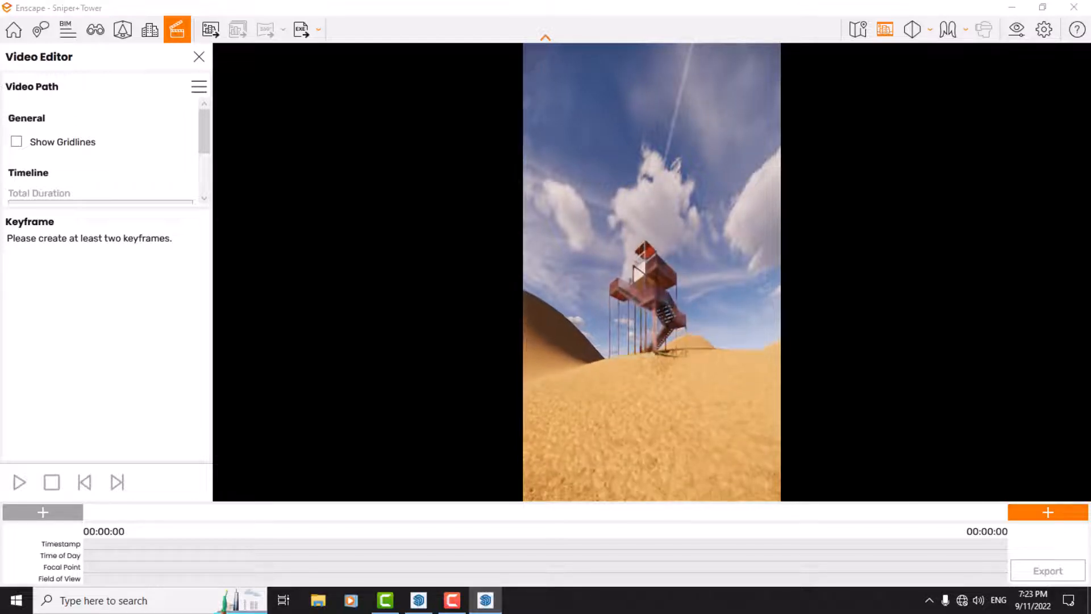
Step: Set the camera's horizontal field of view to 27° in the visual settings
{"action": "left_click", "coordinate": [1017, 29]}
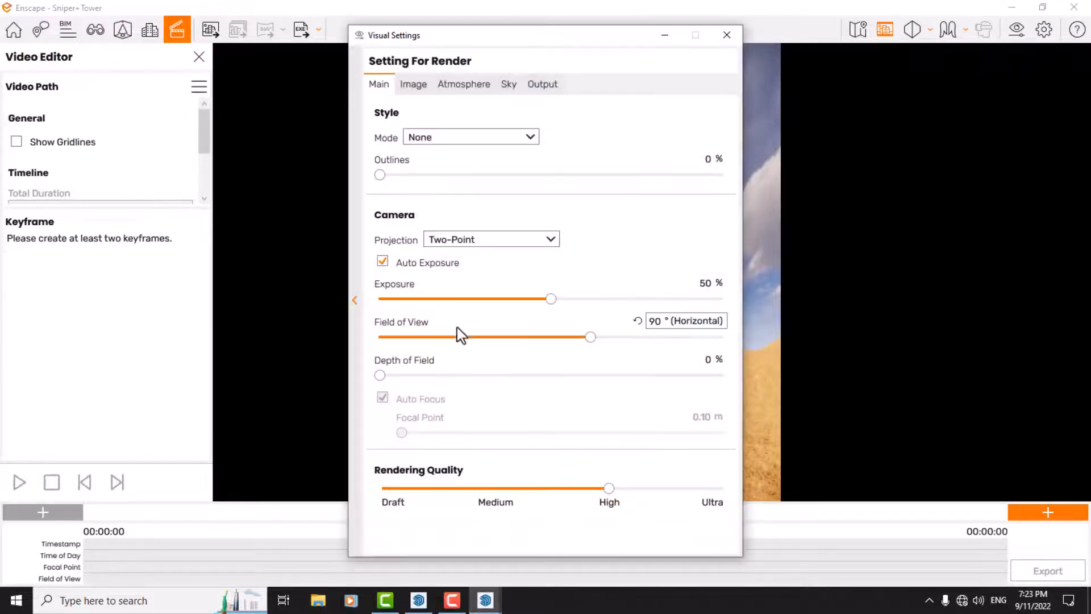
{"action": "double_click", "coordinate": [655, 320]}
{"action": "type", "text": "27"}
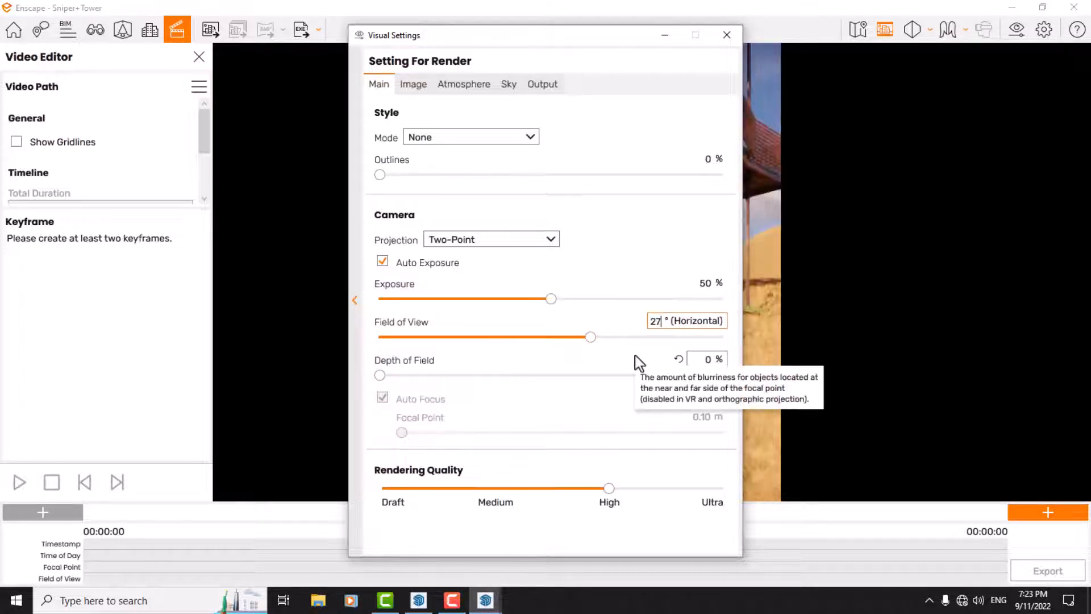
{"action": "key", "text": "Return"}
{"action": "left_click", "coordinate": [729, 35]}
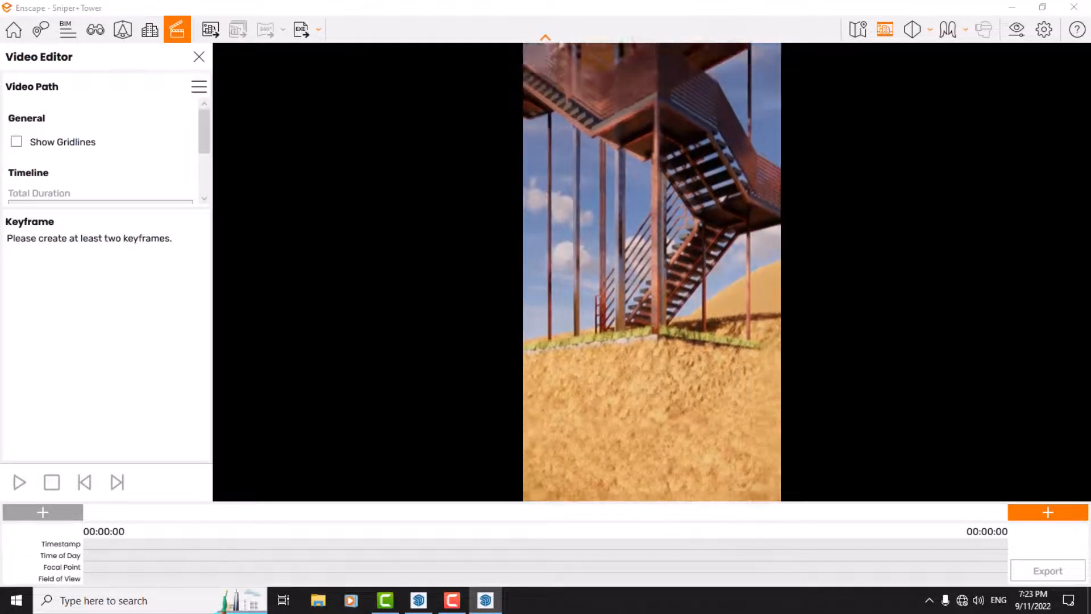
Step: Set the horizontal field of view to 34° and aim the camera so the whole tower fits the vertical frame
{"action": "left_click_drag", "start_coordinate": [973, 241], "coordinate": [967, 186]}
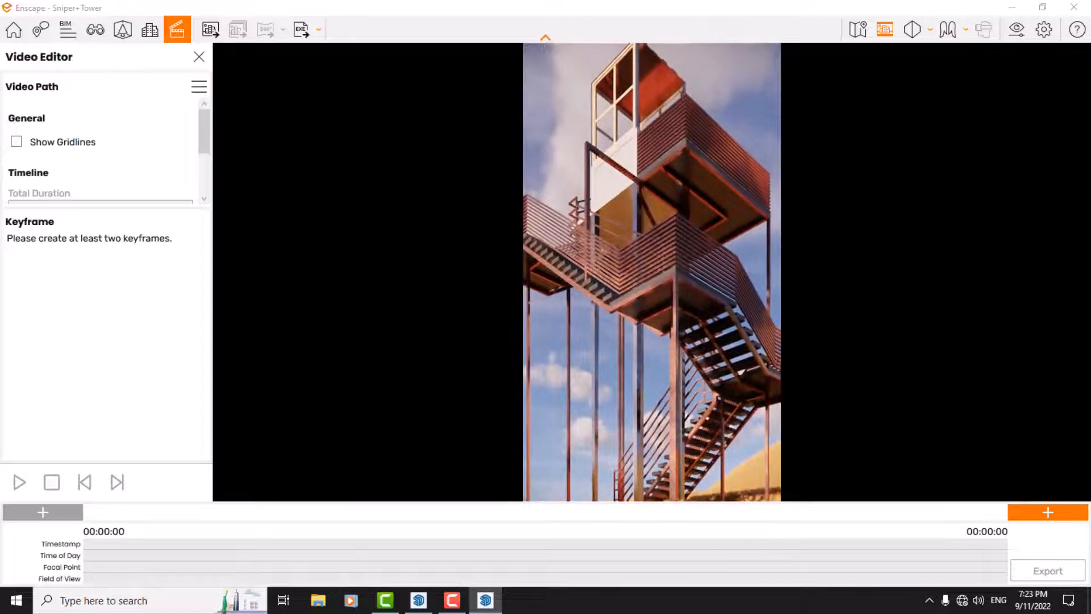
{"action": "left_click", "coordinate": [1015, 30]}
{"action": "left_click", "coordinate": [656, 322]}
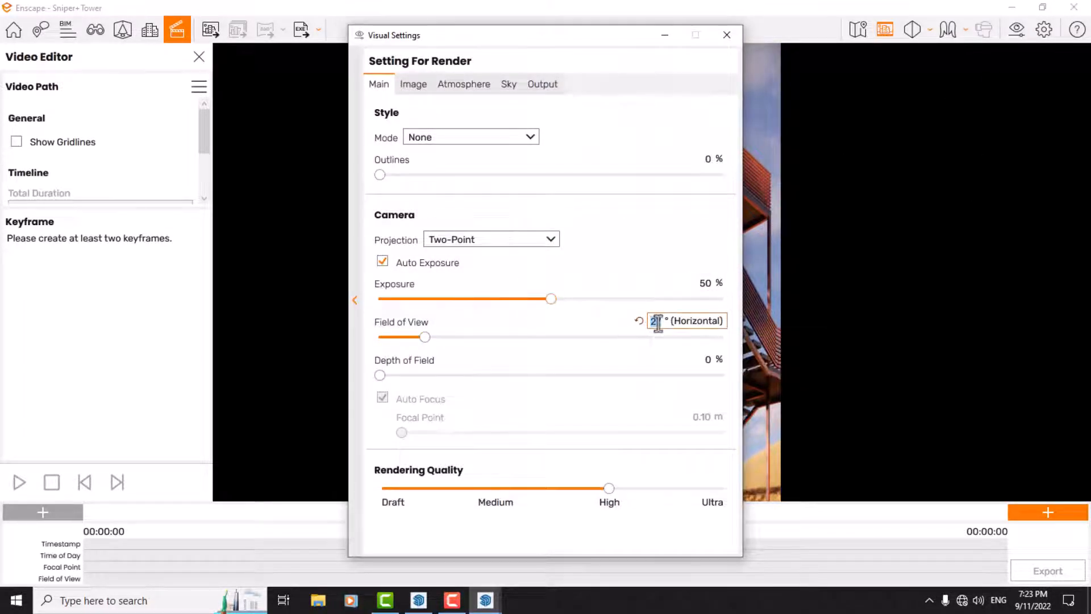
{"action": "type", "text": "30"}
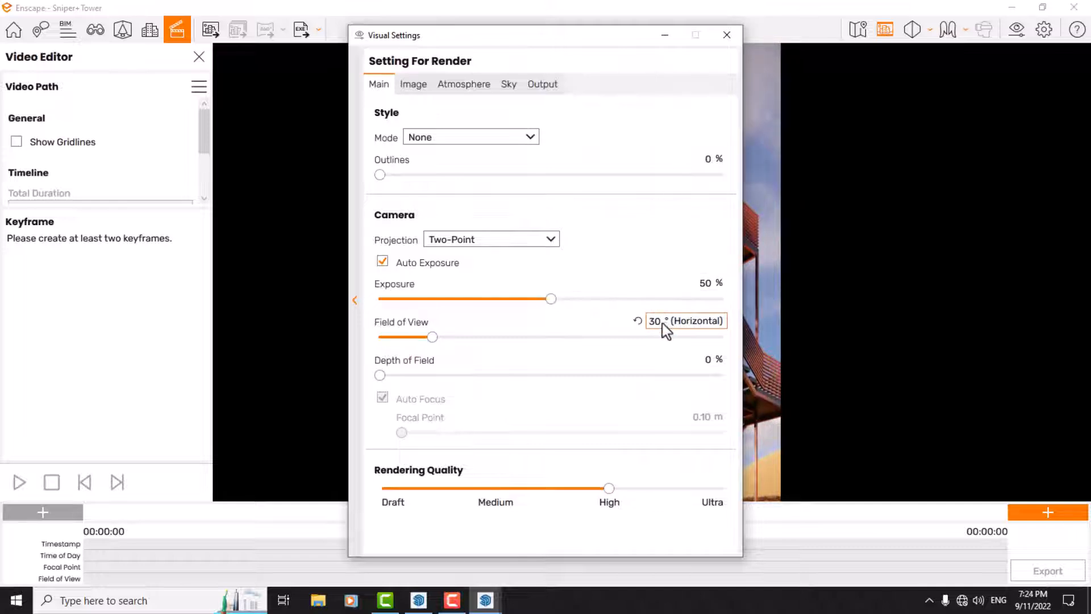
{"action": "left_click_drag", "start_coordinate": [663, 323], "coordinate": [602, 322]}
{"action": "type", "text": "34"}
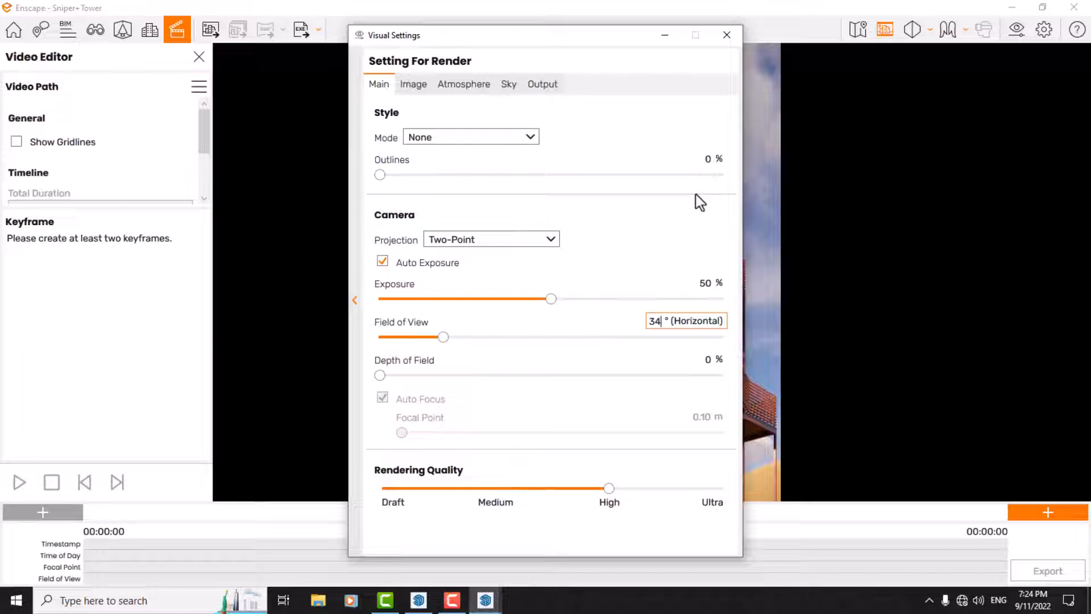
{"action": "left_click", "coordinate": [727, 34]}
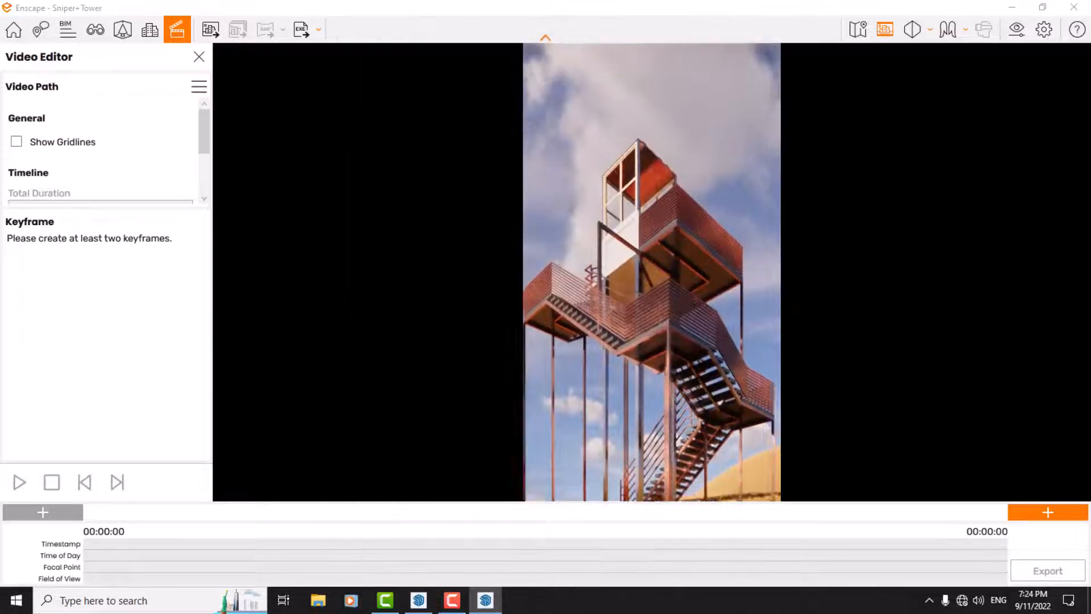
{"action": "left_click_drag", "start_coordinate": [652, 272], "coordinate": [647, 287]}
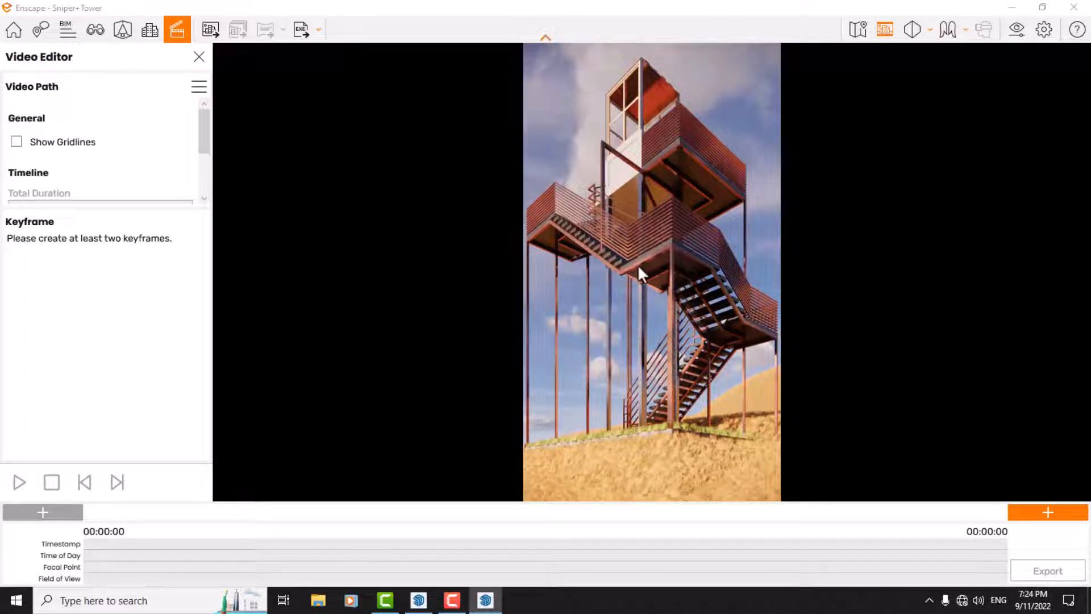
Step: Set the image effects to 0% Bloom, 0% Chromatic Aberration and 20% Vignette in the visual settings
{"action": "left_click", "coordinate": [1023, 35]}
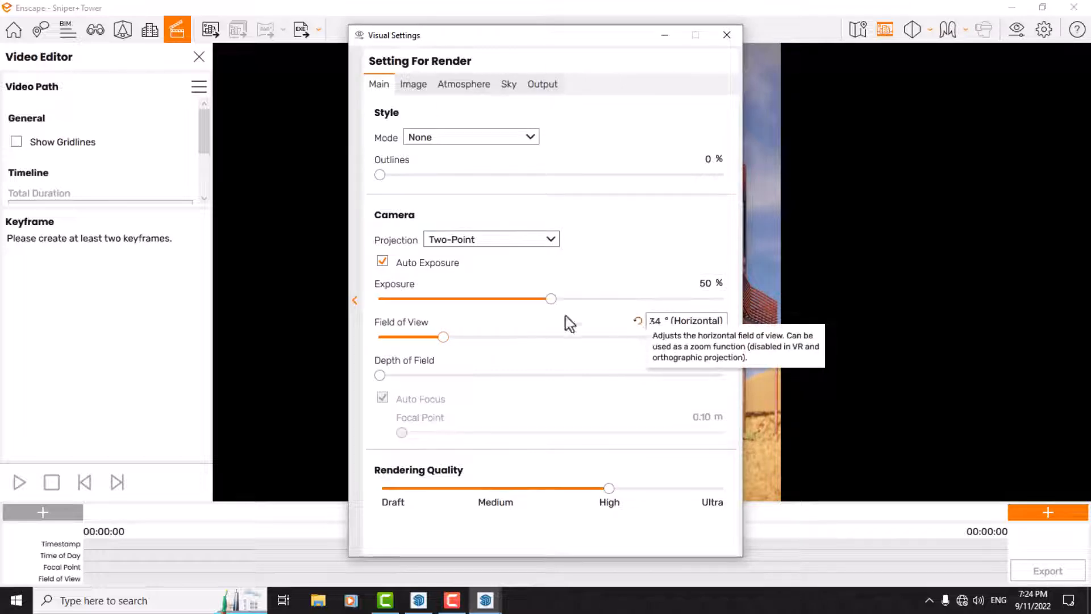
{"action": "left_click", "coordinate": [421, 89]}
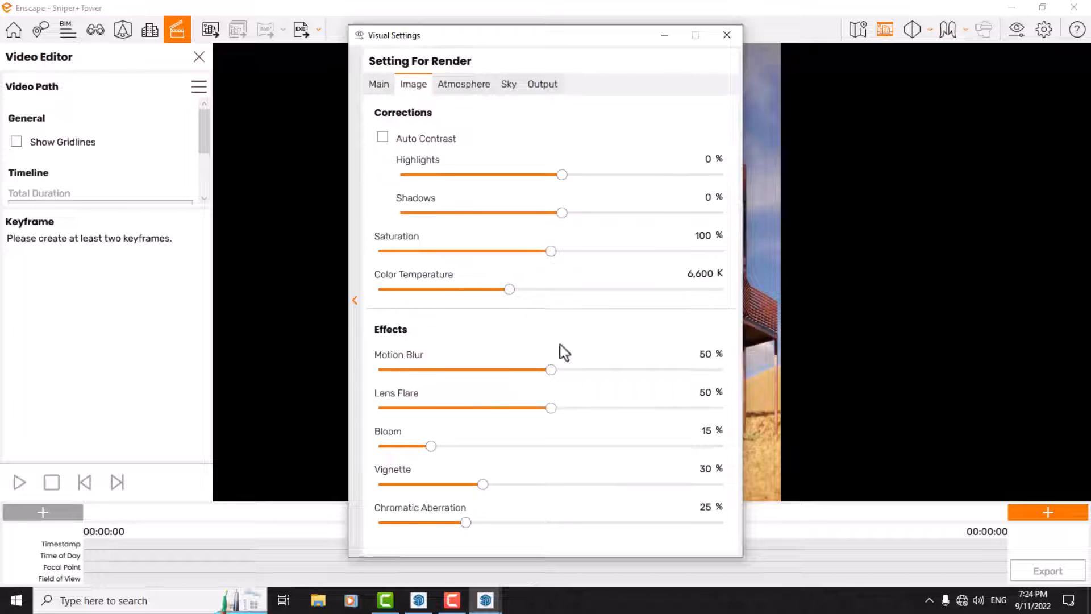
{"action": "double_click", "coordinate": [705, 433]}
{"action": "type", "text": "0"}
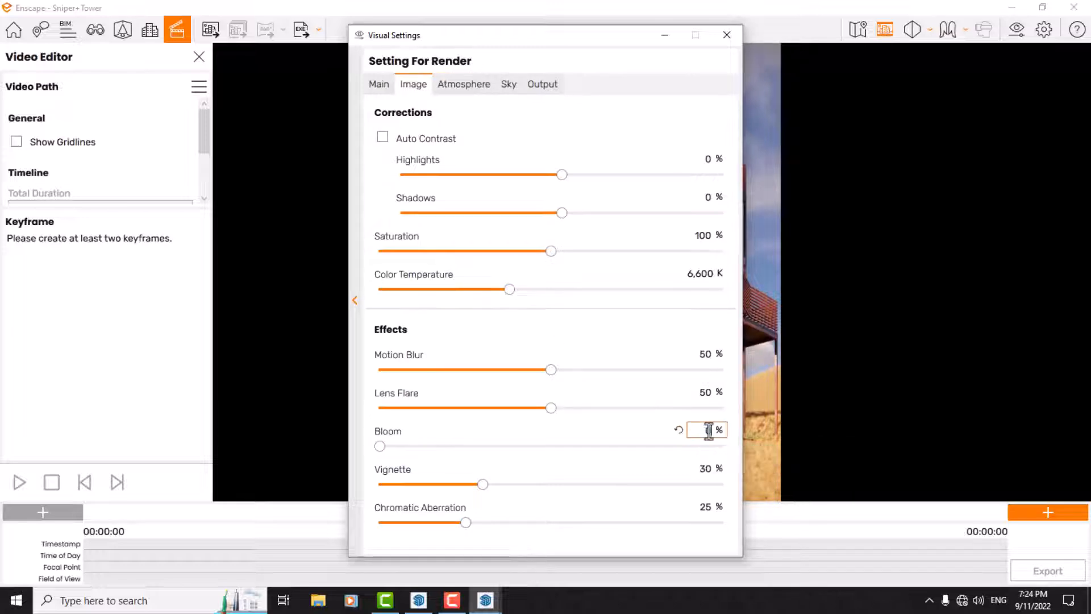
{"action": "double_click", "coordinate": [708, 507]}
{"action": "type", "text": "0"}
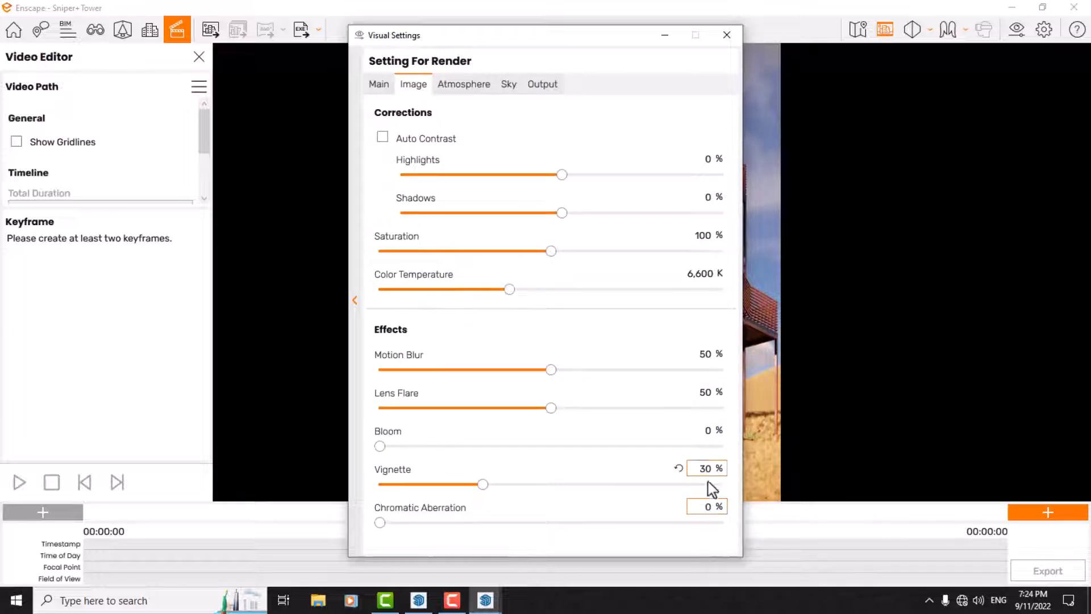
{"action": "double_click", "coordinate": [708, 468]}
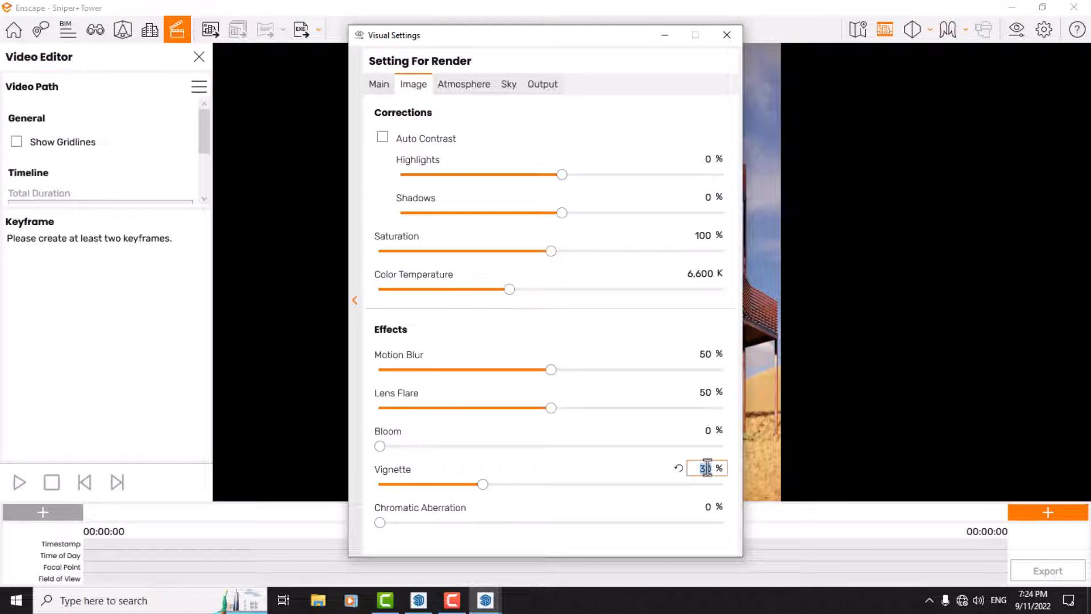
{"action": "key", "text": "BackSpace"}
{"action": "type", "text": "20"}
{"action": "key", "text": "Return"}
Step: Set both the fog intensity and the wind intensity of the atmosphere to 0%
{"action": "left_click", "coordinate": [463, 87]}
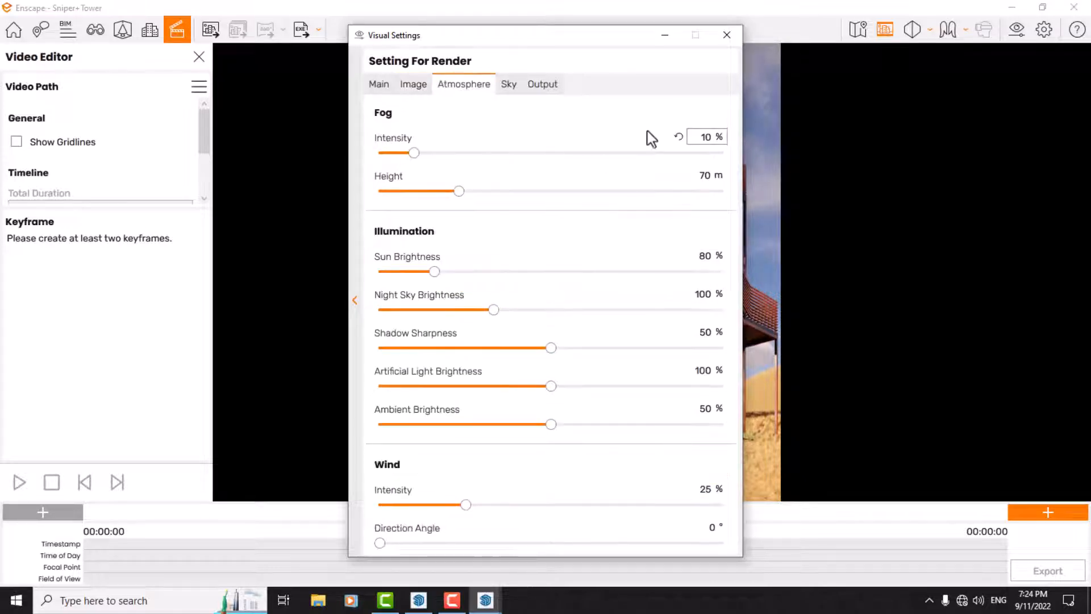
{"action": "double_click", "coordinate": [706, 137]}
{"action": "type", "text": "0"}
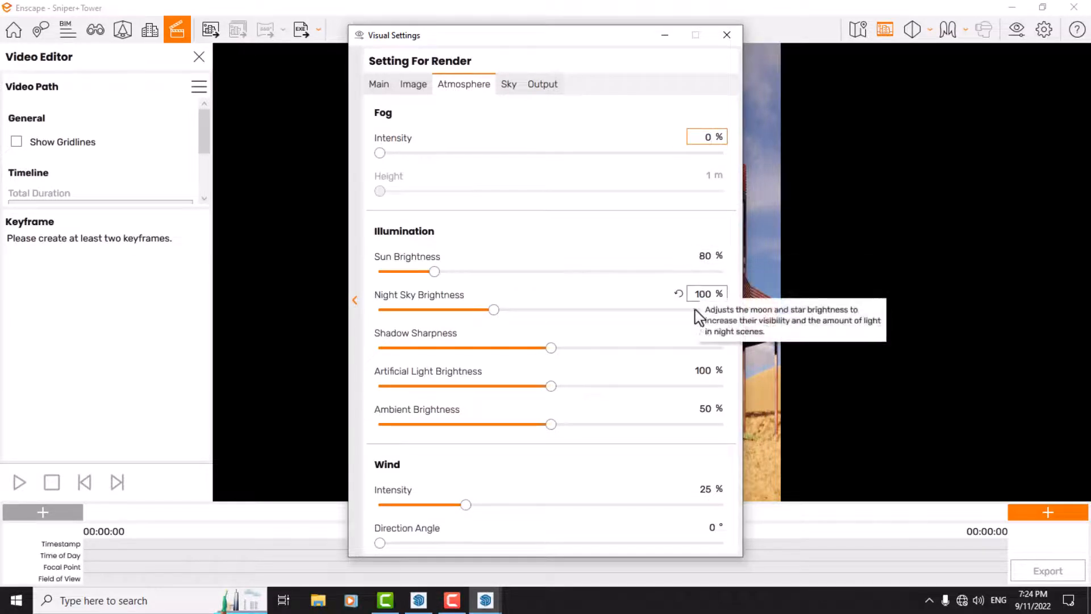
{"action": "double_click", "coordinate": [705, 489]}
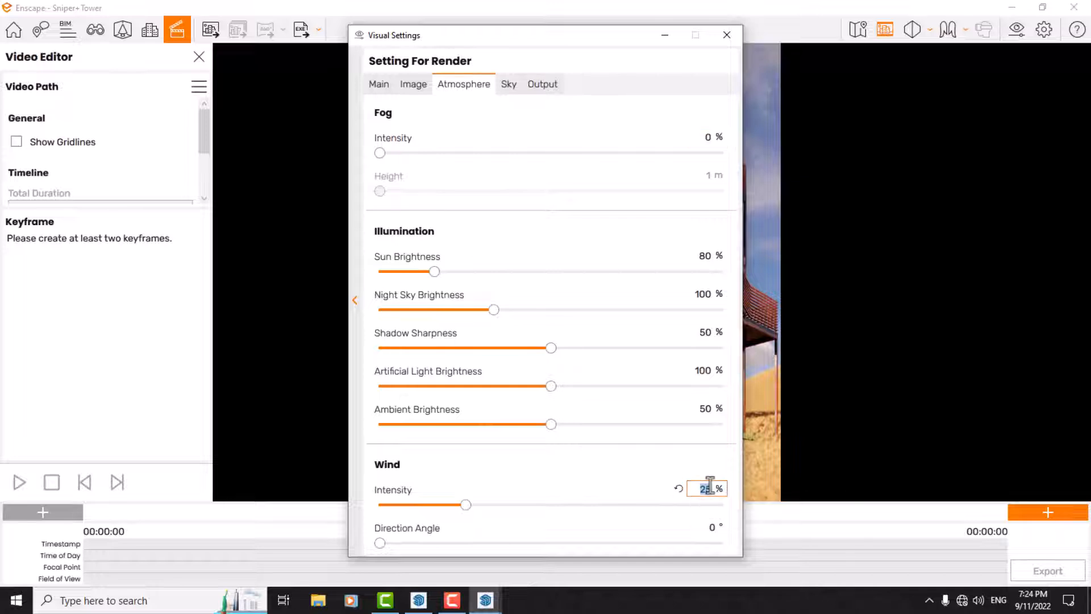
{"action": "type", "text": "0"}
Step: Clear the sky by setting cloud Density, Variety and Cirrus Amount to 0% and Contrails to 0
{"action": "left_click", "coordinate": [512, 86]}
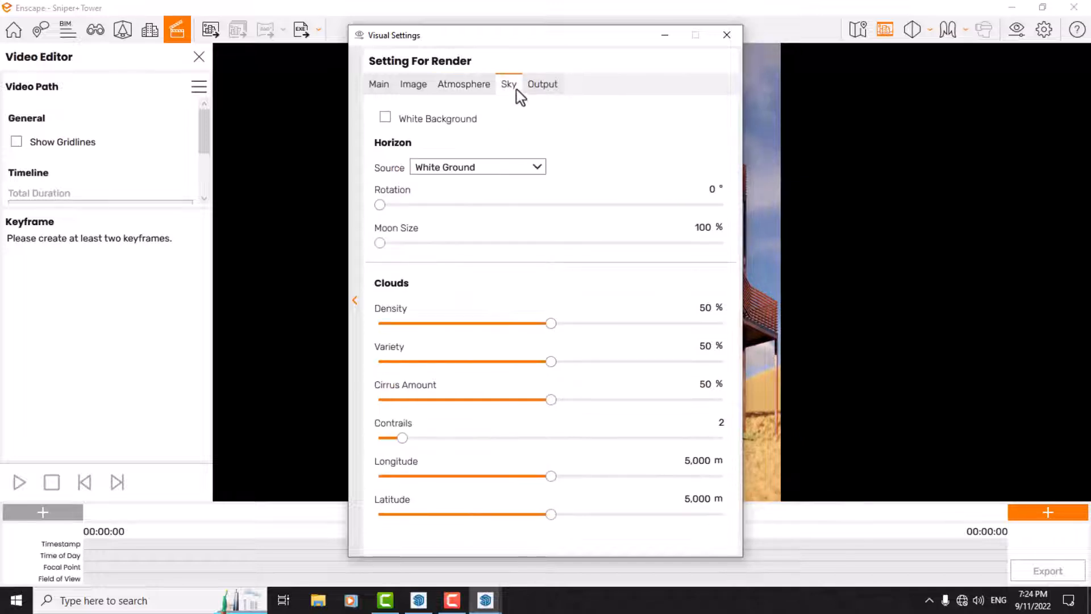
{"action": "double_click", "coordinate": [705, 307]}
{"action": "type", "text": "0"}
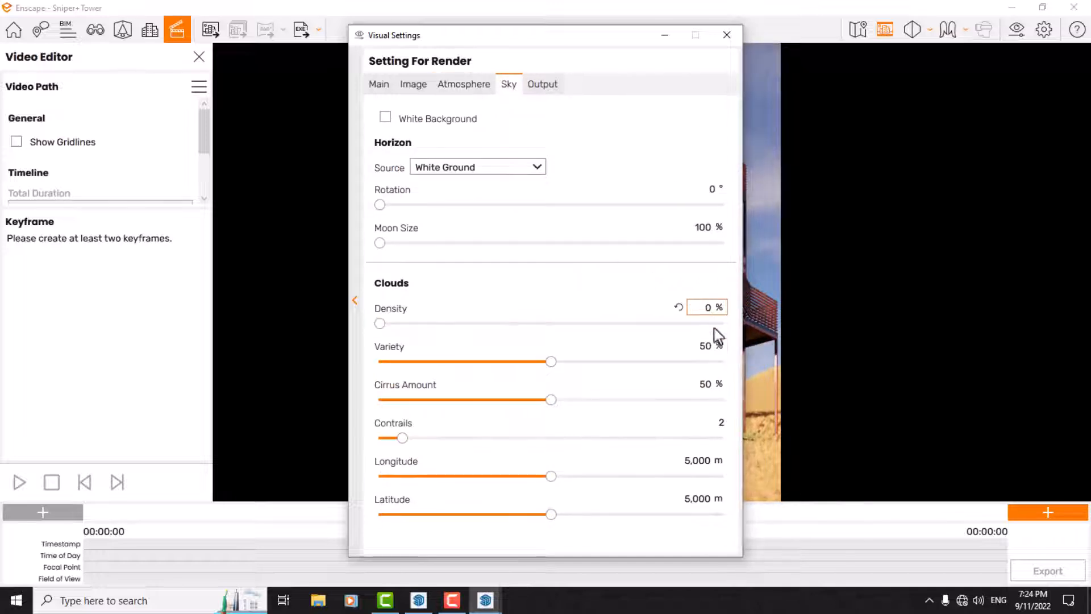
{"action": "double_click", "coordinate": [706, 345]}
{"action": "type", "text": "0"}
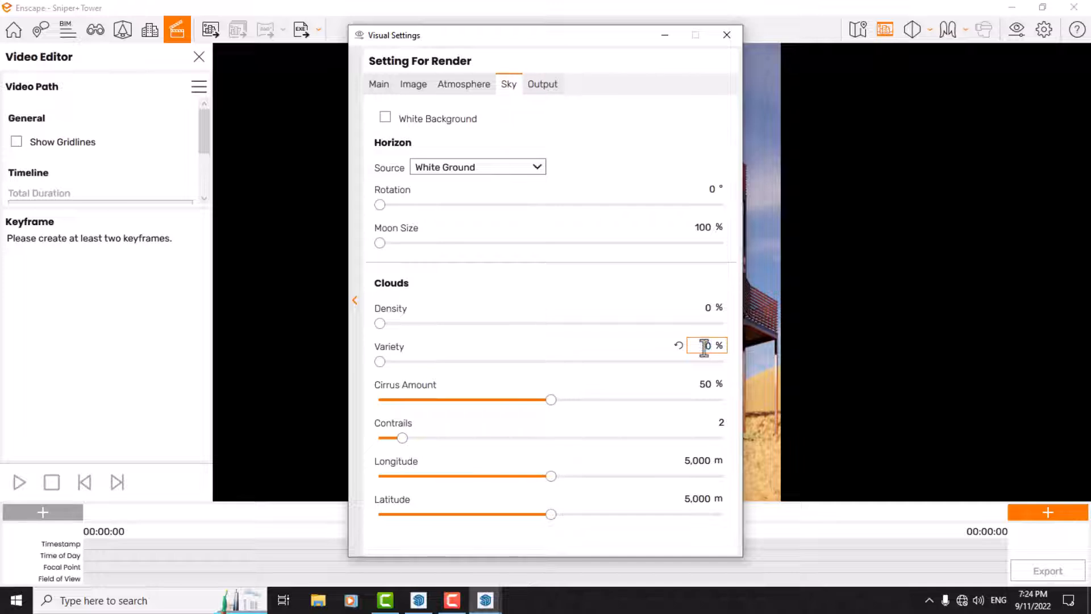
{"action": "double_click", "coordinate": [705, 384]}
{"action": "type", "text": "0"}
{"action": "double_click", "coordinate": [718, 422]}
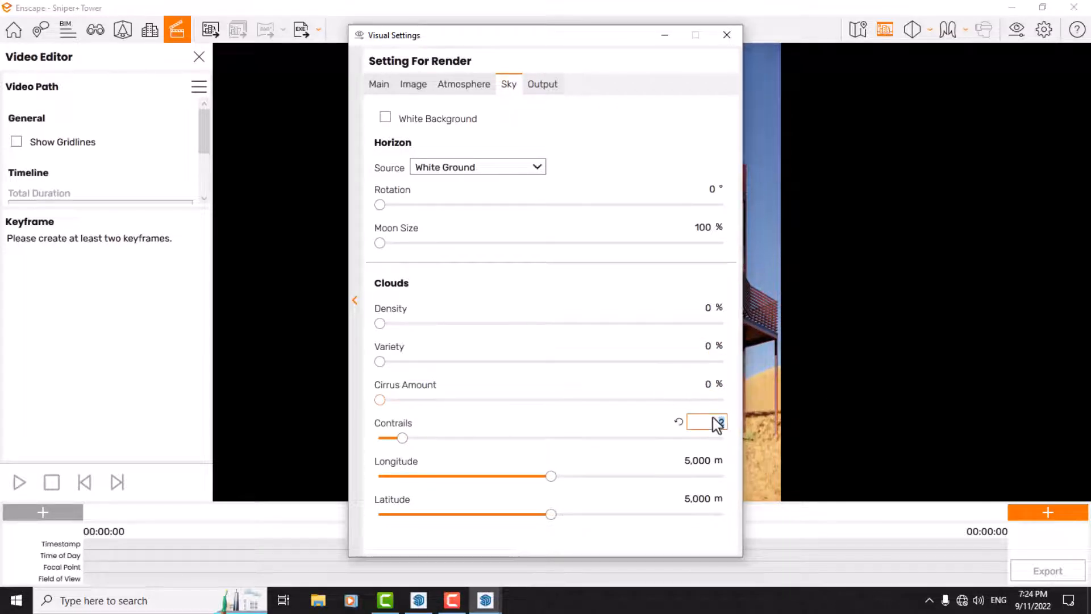
{"action": "type", "text": "0"}
{"action": "left_click", "coordinate": [727, 35]}
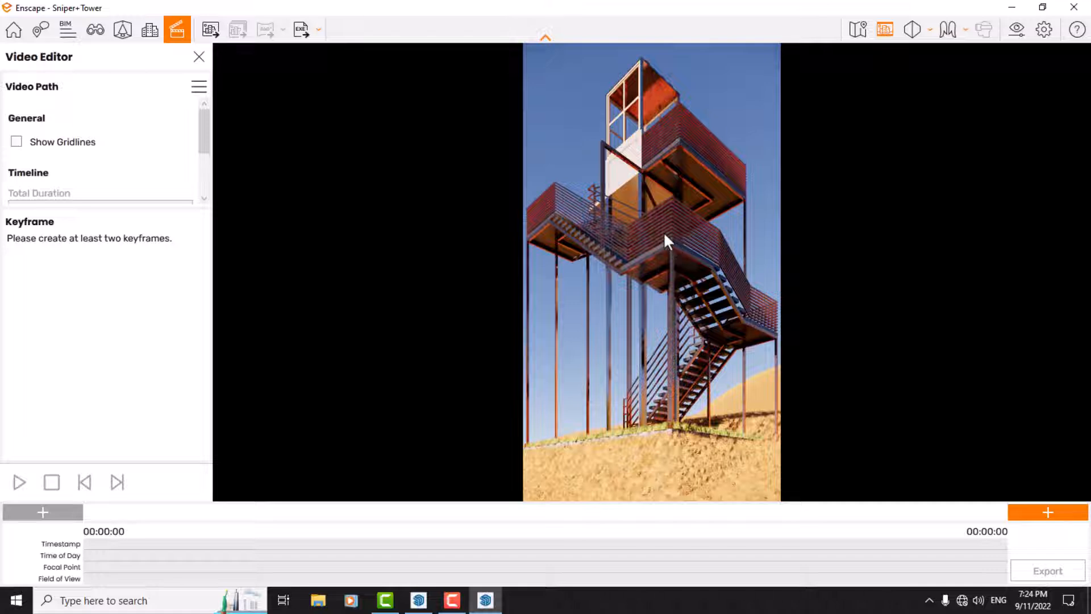
Step: Leave the video editor and start creating a new view from the current camera in view management
{"action": "left_click", "coordinate": [200, 56]}
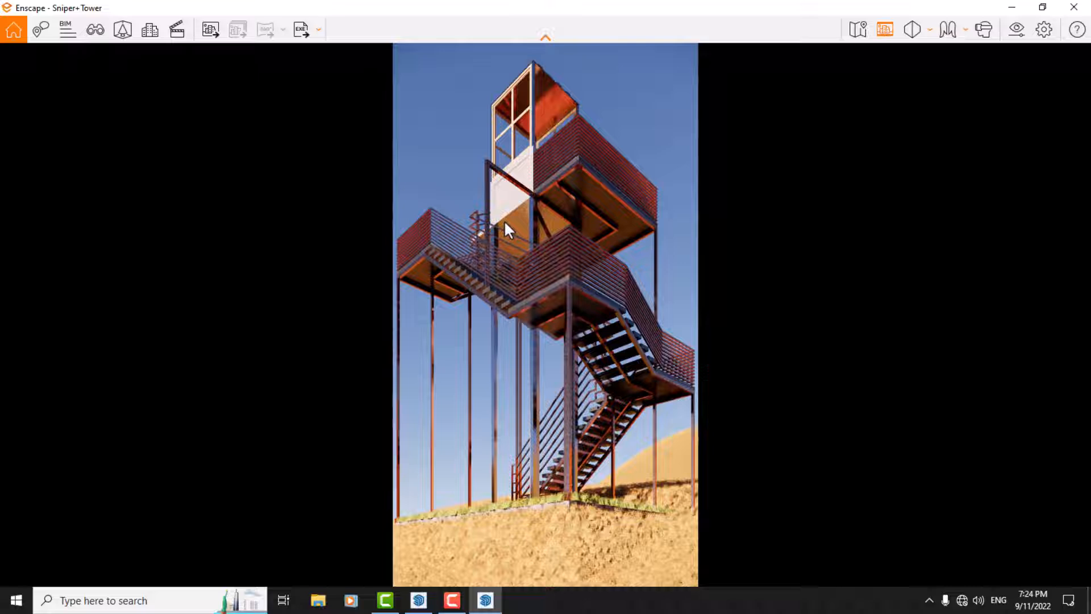
{"action": "key", "text": "f"}
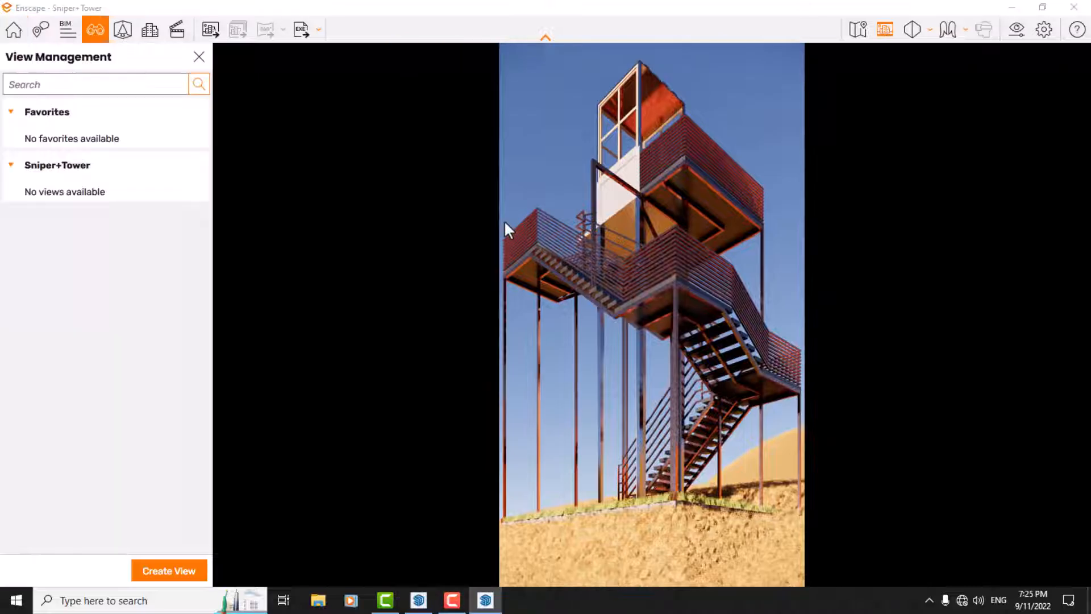
{"action": "left_click", "coordinate": [170, 570]}
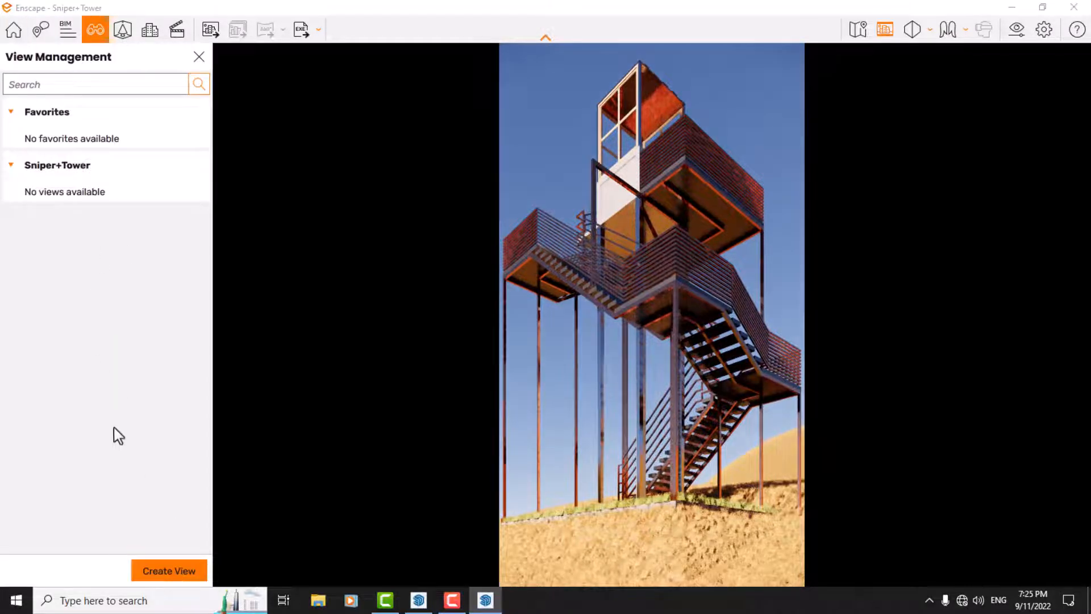
Step: Set the new view's camera position to X 112, Y 4, Z -105 and re-aim the camera at the tower
{"action": "left_click", "coordinate": [55, 251]}
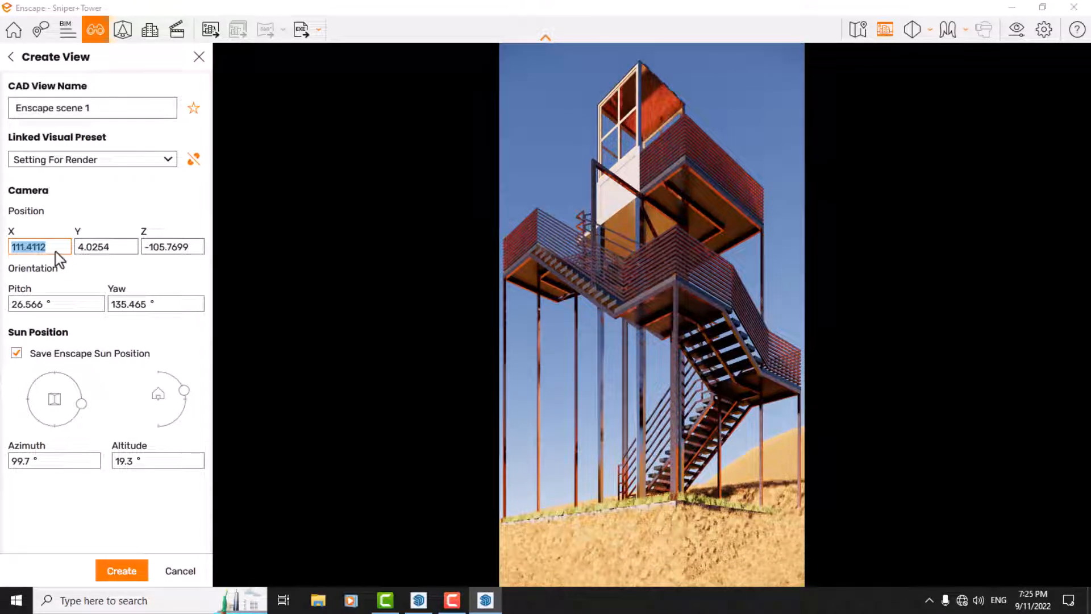
{"action": "type", "text": "112"}
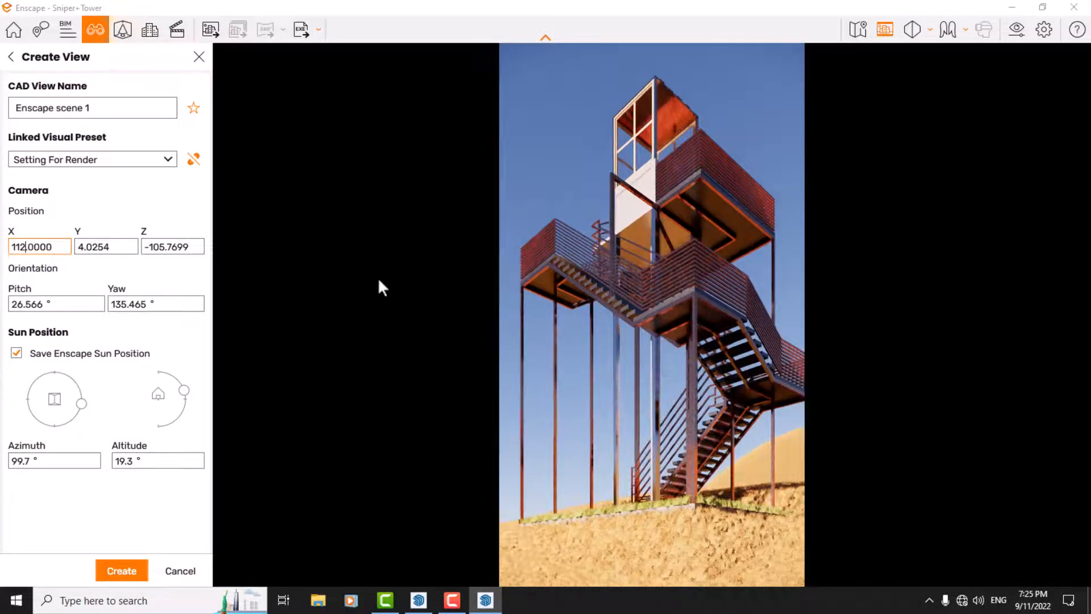
{"action": "left_click_drag", "start_coordinate": [548, 267], "coordinate": [520, 266]}
{"action": "left_click", "coordinate": [132, 246]}
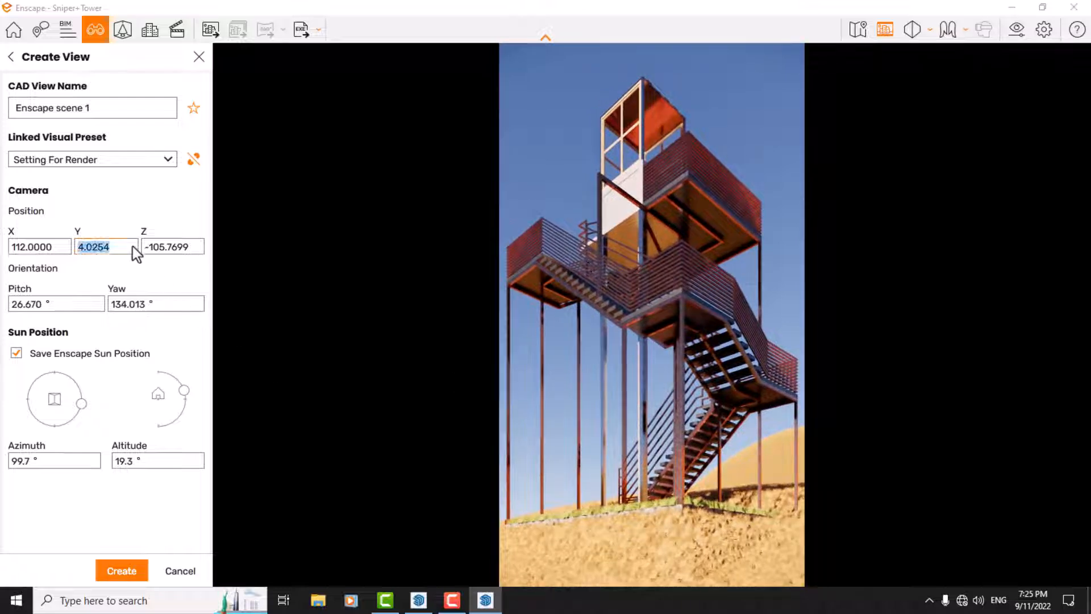
{"action": "type", "text": "4"}
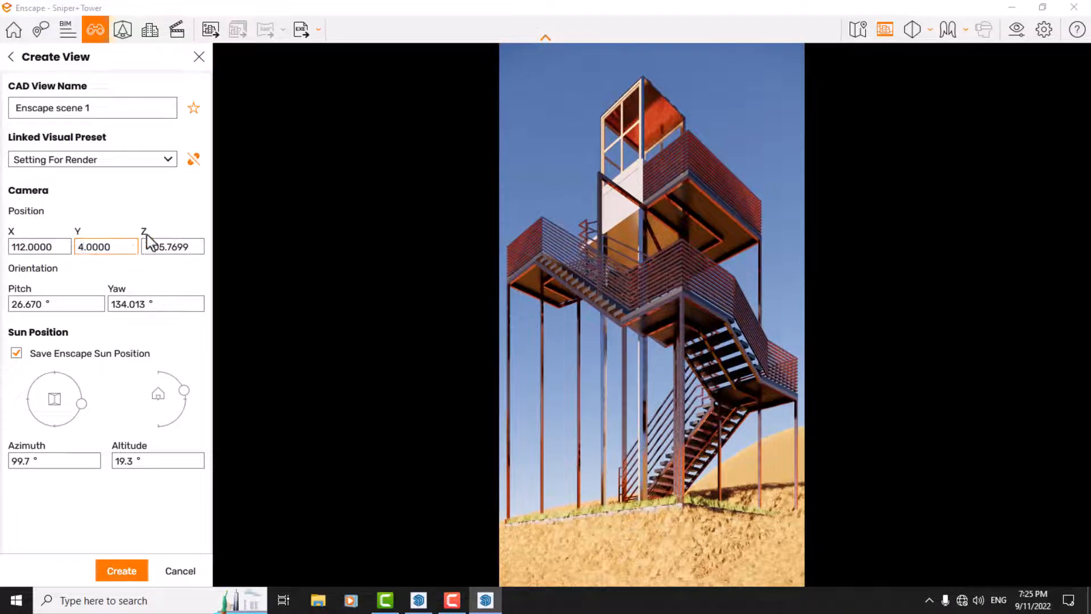
{"action": "left_click", "coordinate": [172, 247]}
{"action": "type", "text": "-105"}
{"action": "key", "text": "Return"}
{"action": "left_click_drag", "start_coordinate": [619, 292], "coordinate": [548, 299]}
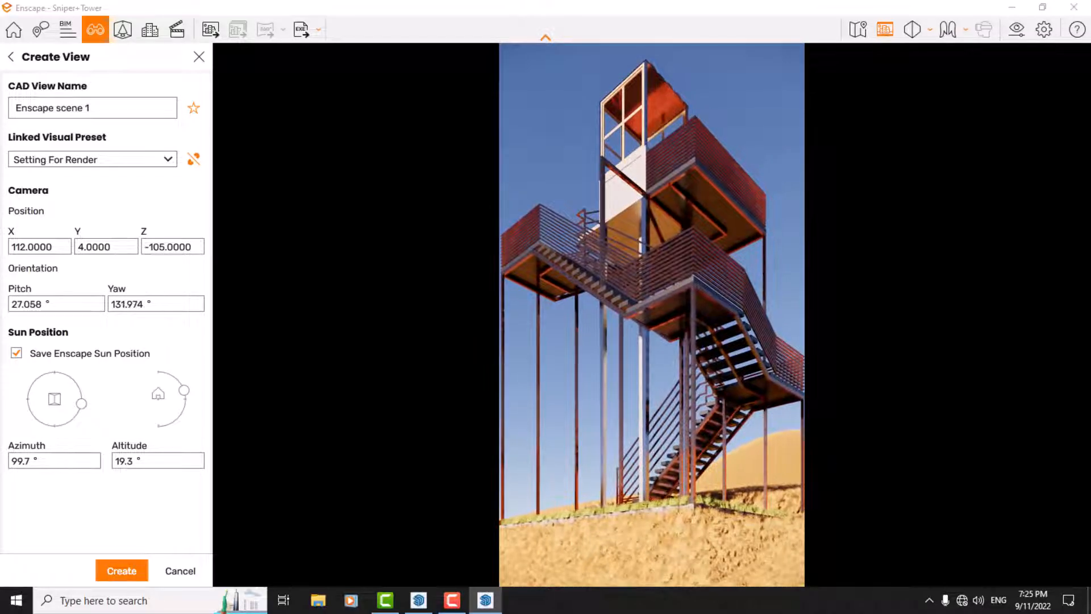
Step: Set the camera's field of view to 36° in the visual settings of the Setting For Render preset
{"action": "left_click", "coordinate": [1018, 32]}
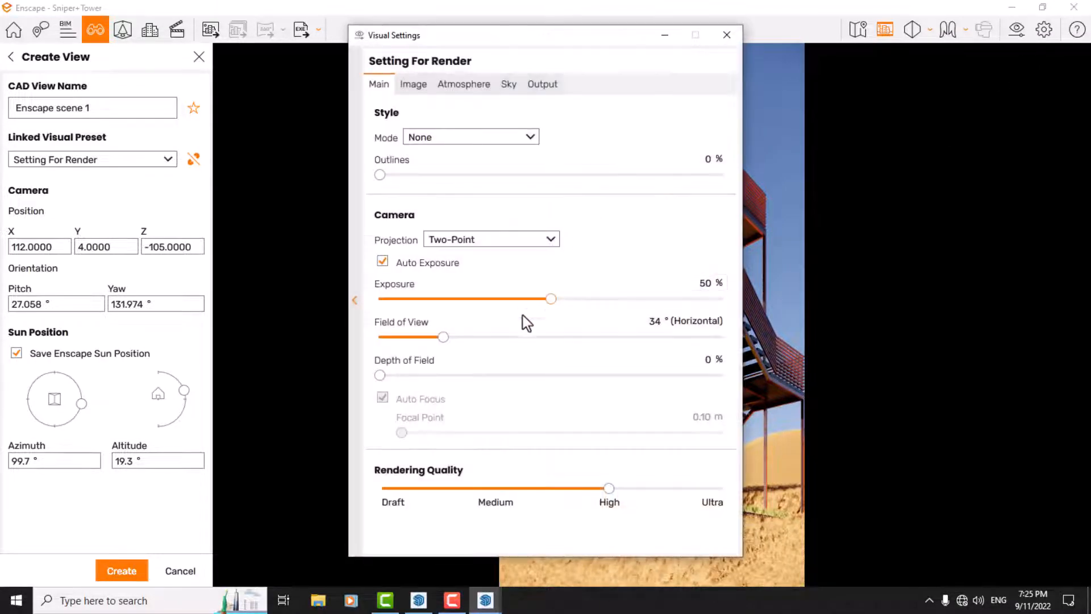
{"action": "left_click", "coordinate": [658, 321]}
{"action": "type", "text": "36"}
{"action": "left_click", "coordinate": [725, 43]}
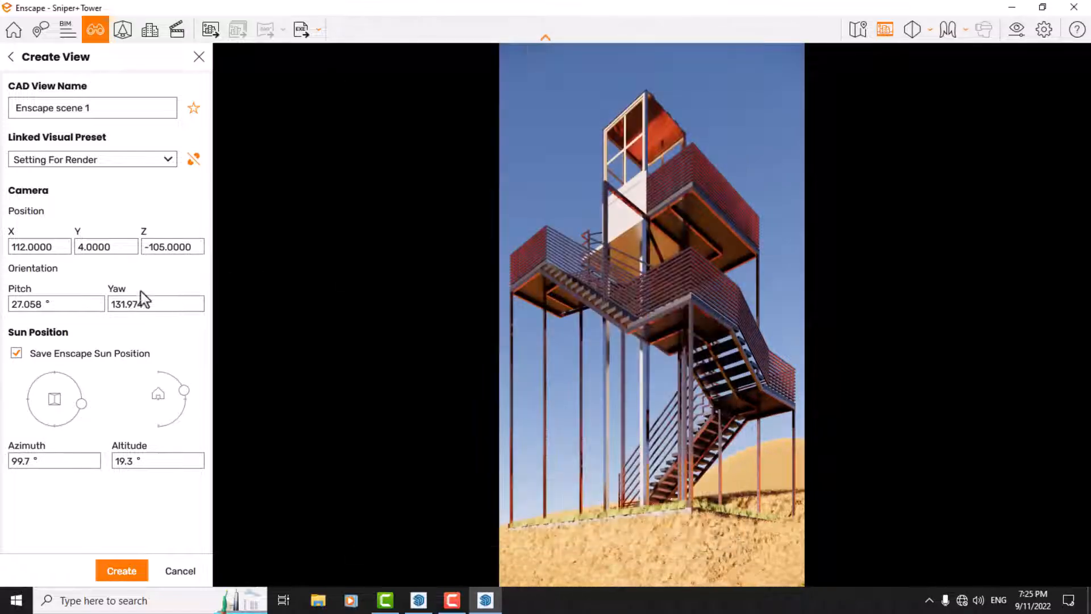
Step: Try a camera orientation of 27° pitch and 130° yaw for the new view
{"action": "double_click", "coordinate": [94, 301]}
{"action": "type", "text": "27"}
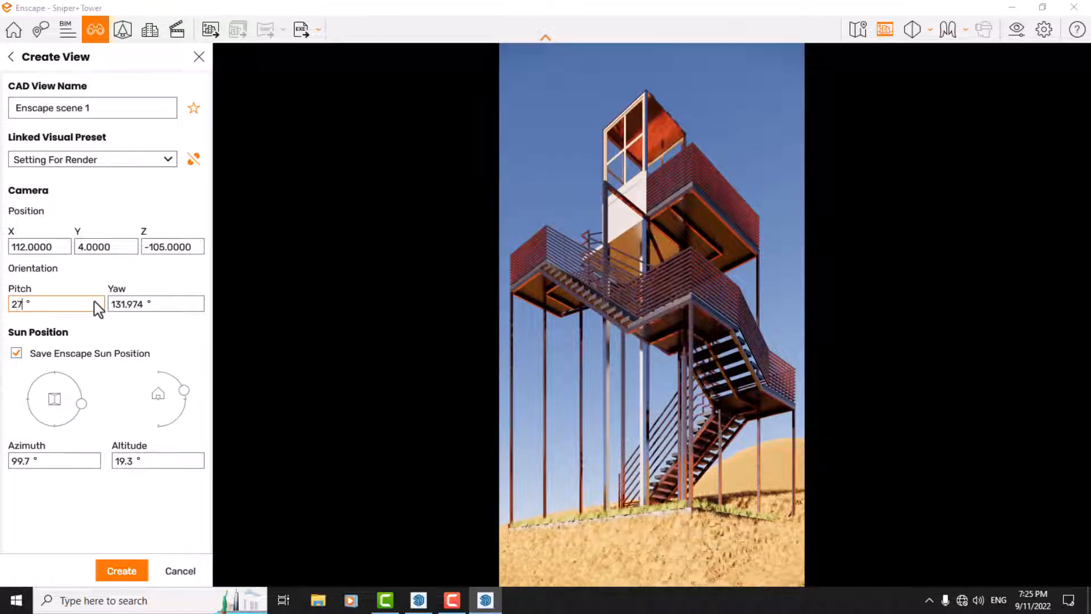
{"action": "key", "text": "Return"}
{"action": "type", "text": "130"}
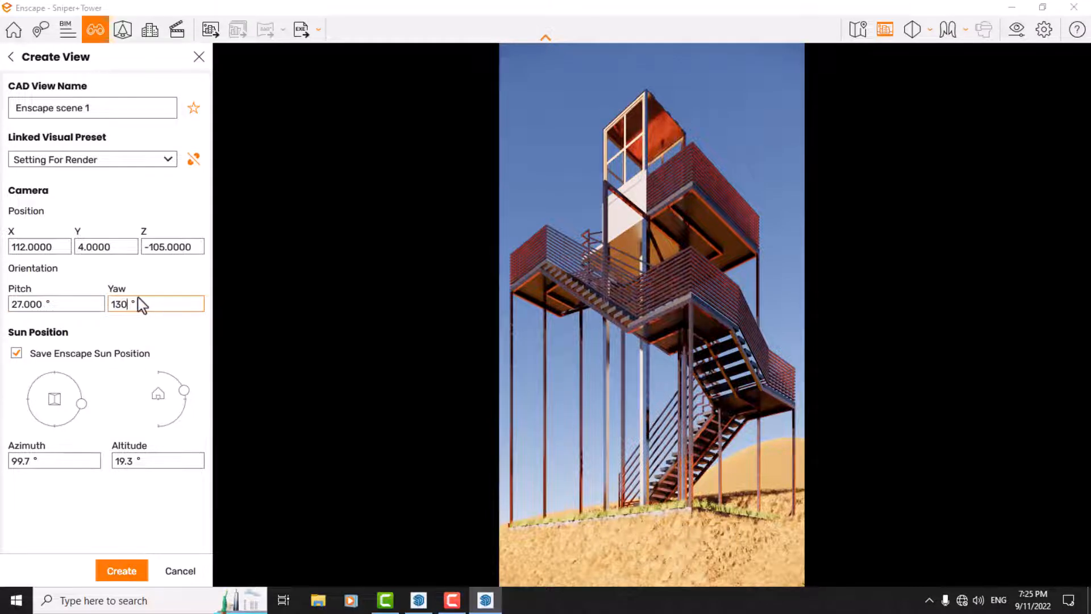
{"action": "key", "text": "Return"}
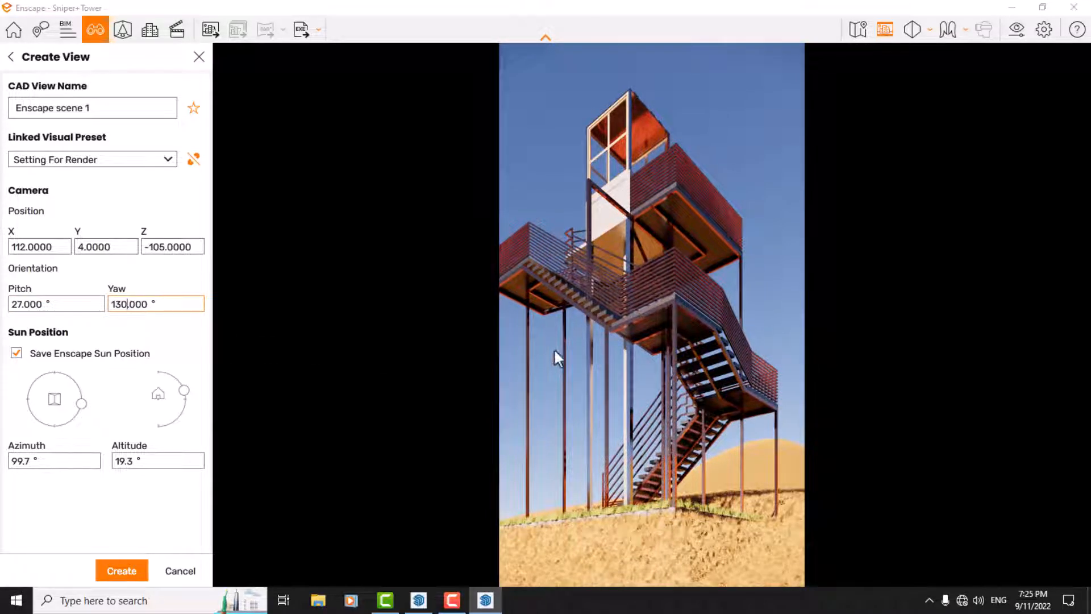
Step: Re-aim the camera so the tower is centred at about 27.965° pitch, and set the yaw to 132°
{"action": "left_click_drag", "start_coordinate": [575, 442], "coordinate": [572, 441]}
{"action": "left_click", "coordinate": [167, 311]}
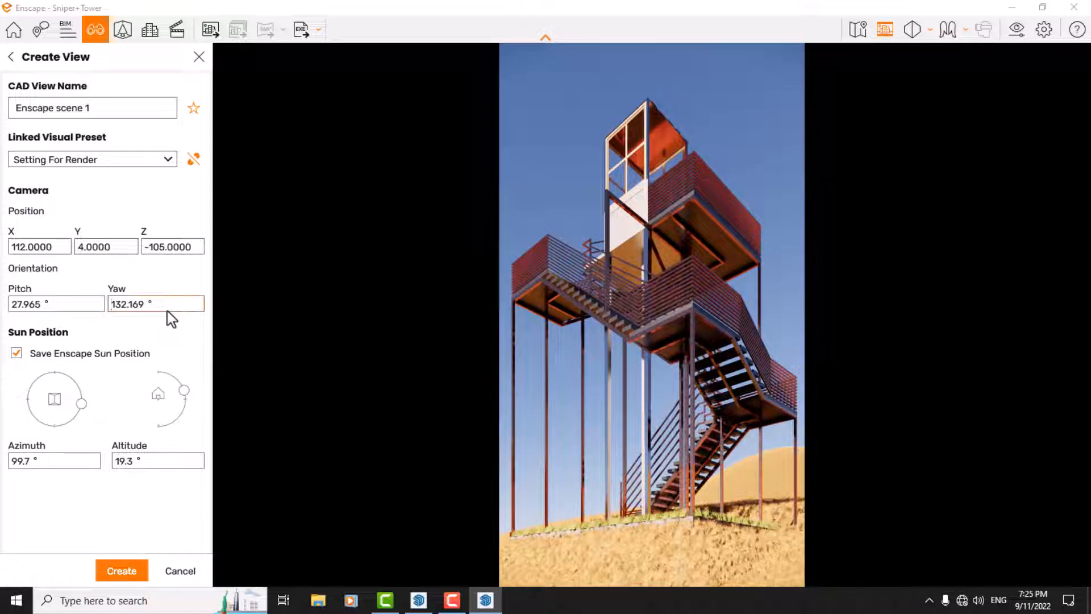
{"action": "left_click_drag", "start_coordinate": [143, 303], "coordinate": [71, 302]}
{"action": "type", "text": "132"}
{"action": "key", "text": "Return"}
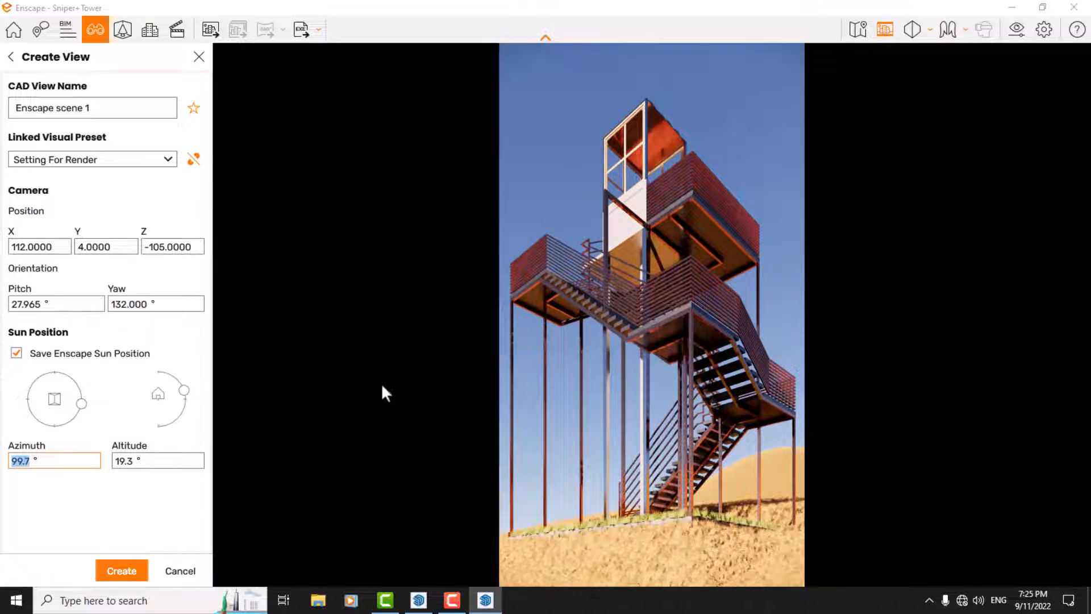
{"action": "left_click", "coordinate": [581, 344]}
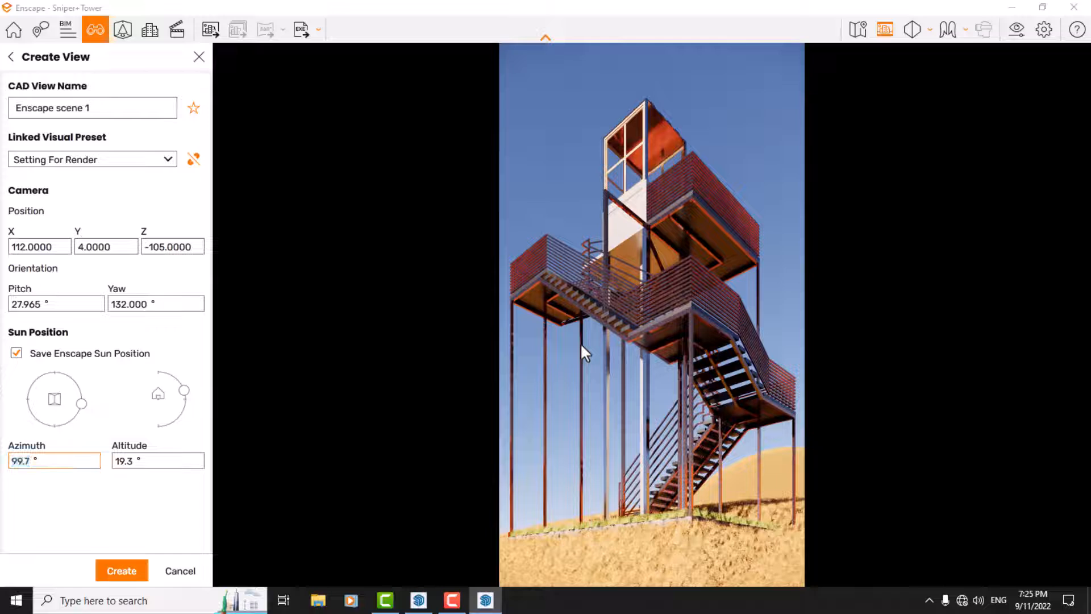
{"action": "left_click", "coordinate": [606, 328]}
Step: Switch the linked visual preset to Custom Preset for comparison and return it to Setting For Render
{"action": "left_click", "coordinate": [160, 159]}
{"action": "left_click", "coordinate": [128, 174]}
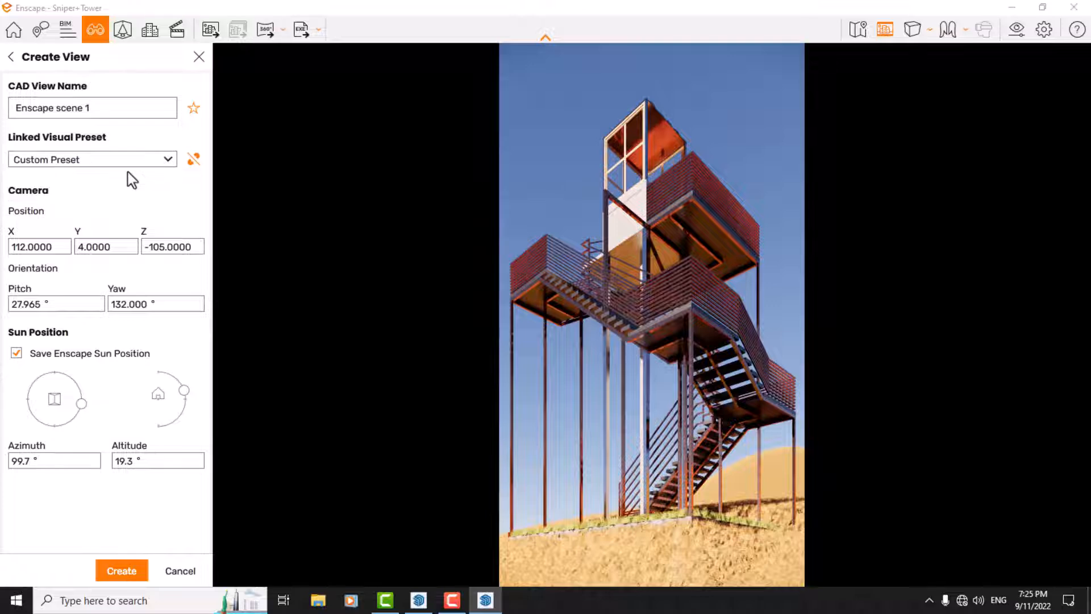
{"action": "left_click", "coordinate": [117, 161]}
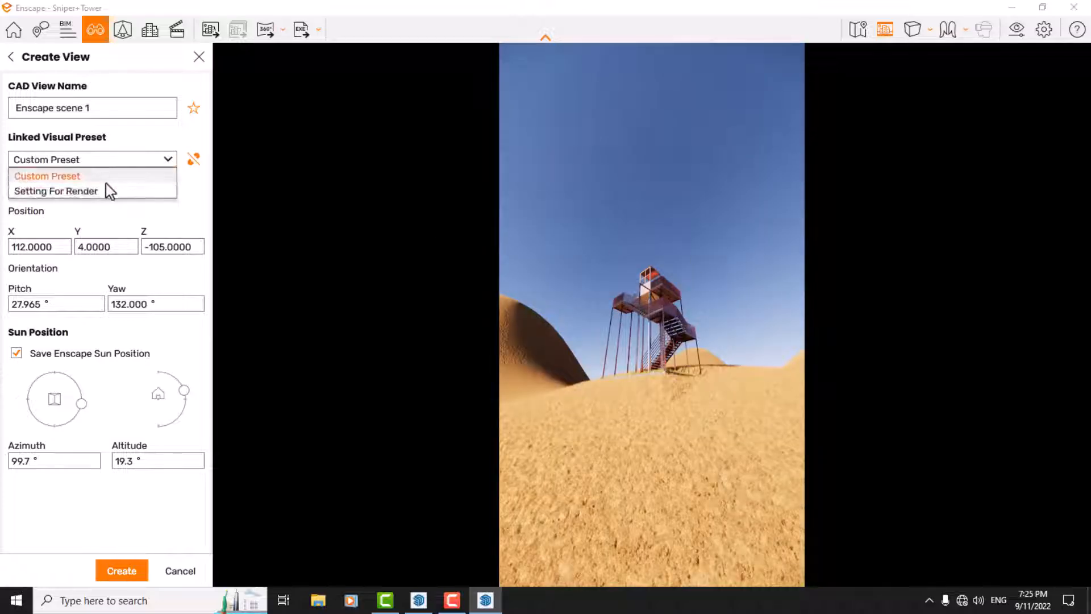
{"action": "left_click", "coordinate": [74, 193]}
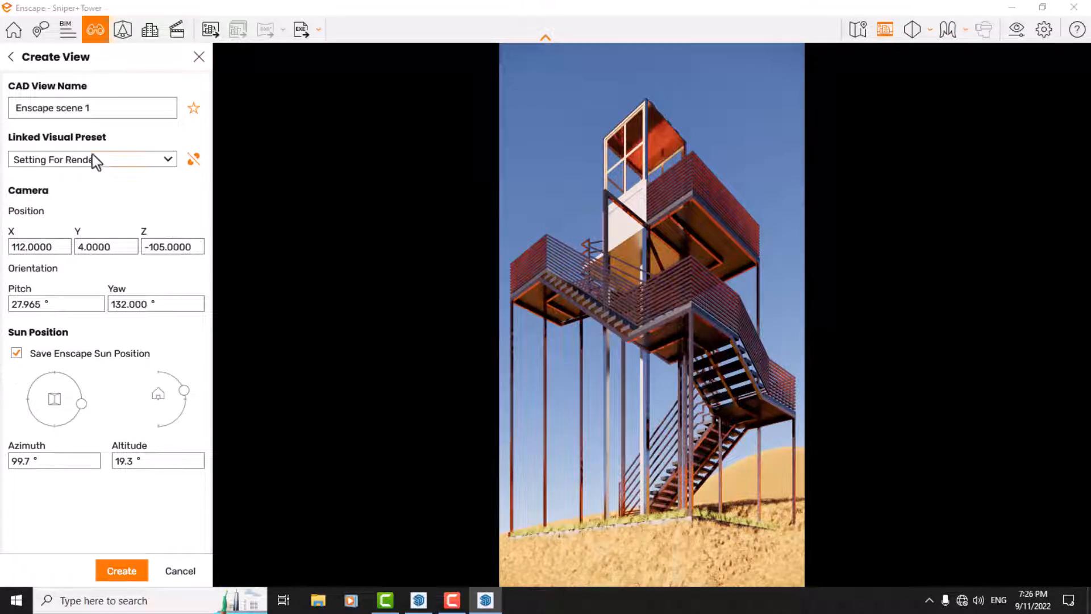
Step: Name the new view S1
{"action": "left_click", "coordinate": [100, 107]}
{"action": "left_click_drag", "start_coordinate": [100, 108], "coordinate": [5, 104]}
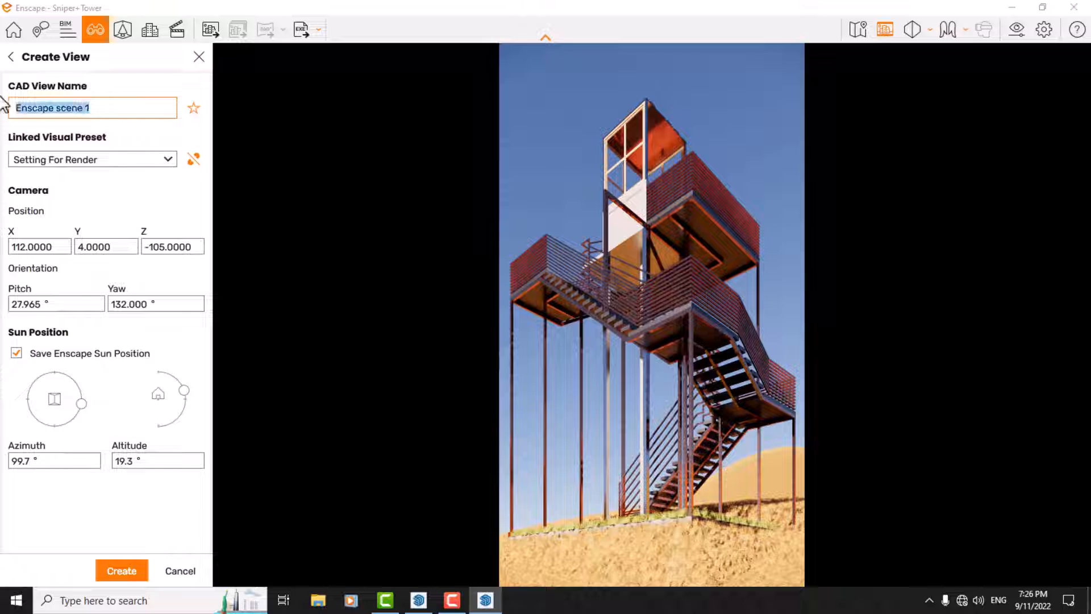
{"action": "type", "text": "S1"}
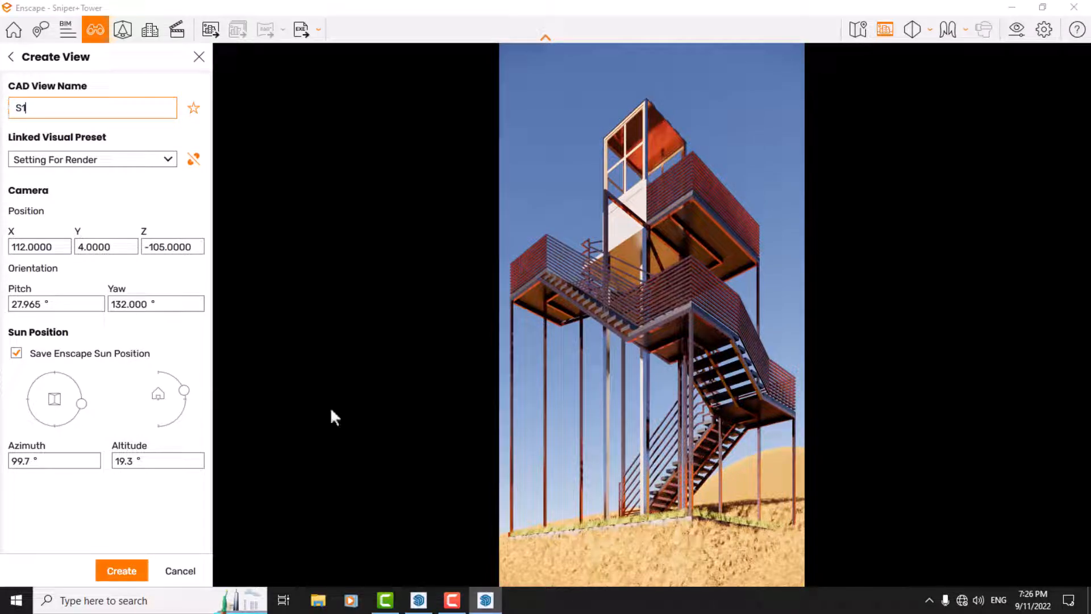
Step: Move the sun low to the horizon, at about 125.3° azimuth and 0.2° altitude
{"action": "left_click", "coordinate": [592, 340]}
{"action": "mouse_move", "coordinate": [684, 263]}
{"action": "right_mouse_down", "text": "shift"}
{"action": "mouse_move", "coordinate": [645, 262]}
{"action": "mouse_move", "coordinate": [687, 261]}
{"action": "right_mouse_up", "text": "shift"}
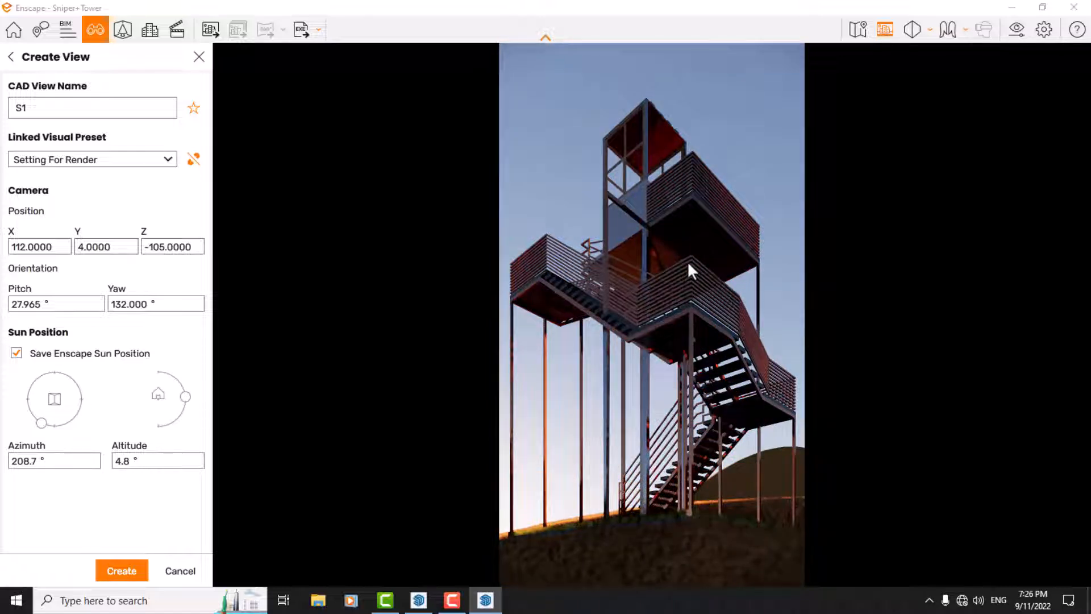
{"action": "right_click_drag", "start_coordinate": [687, 261], "coordinate": [699, 261], "text": "shift"}
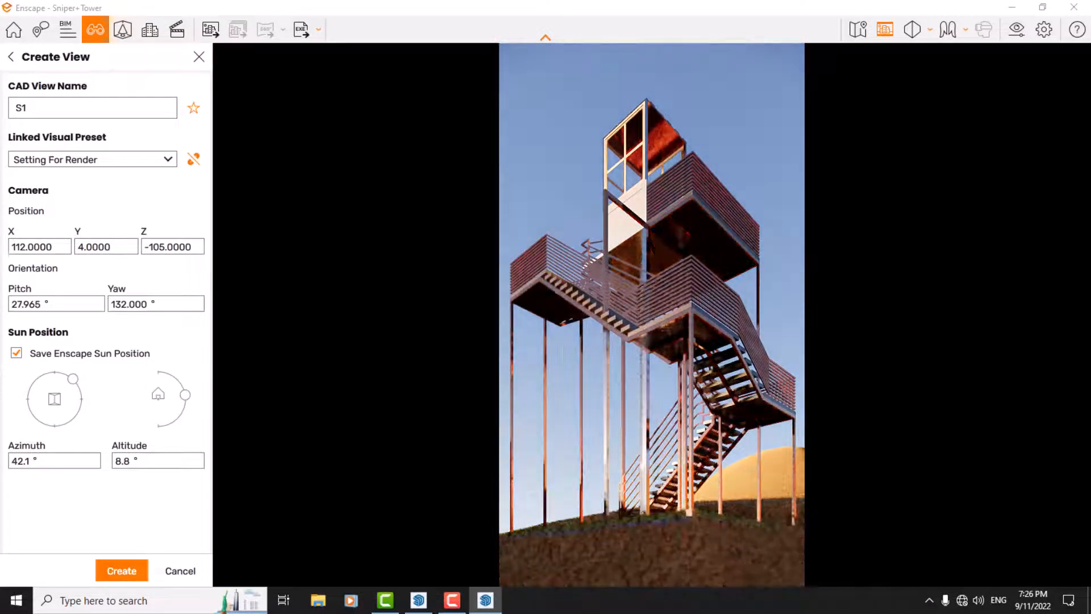
{"action": "right_click_drag", "start_coordinate": [698, 261], "coordinate": [663, 262], "text": "shift"}
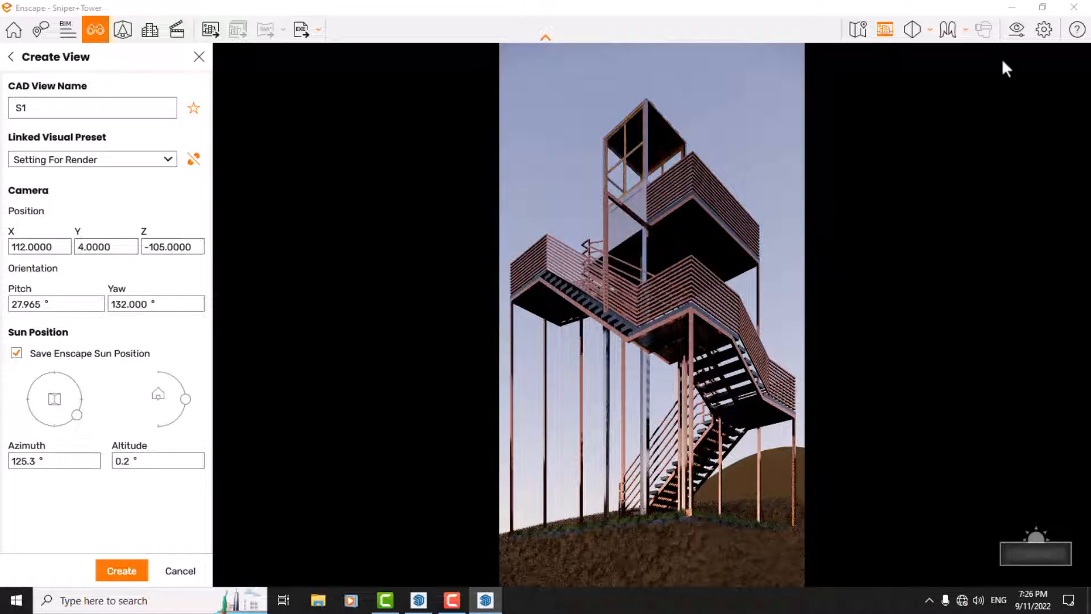
Step: Set the sky's cloud Density to 64% in the visual settings, keeping the tower preview in sight
{"action": "left_click", "coordinate": [1017, 29]}
{"action": "left_click", "coordinate": [492, 85]}
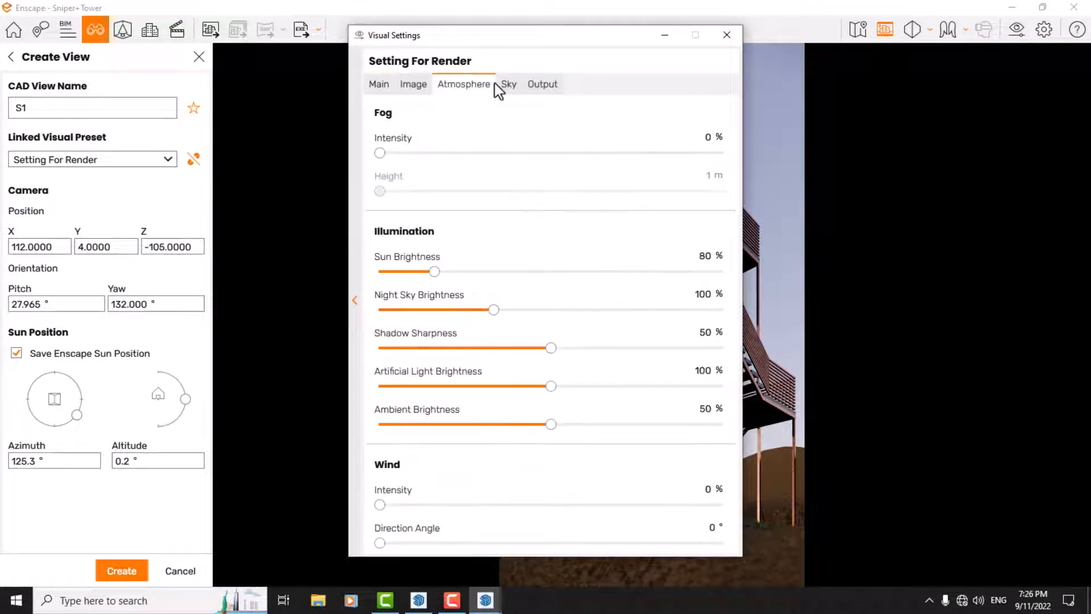
{"action": "left_click", "coordinate": [506, 85]}
{"action": "left_click_drag", "start_coordinate": [496, 32], "coordinate": [240, 35]}
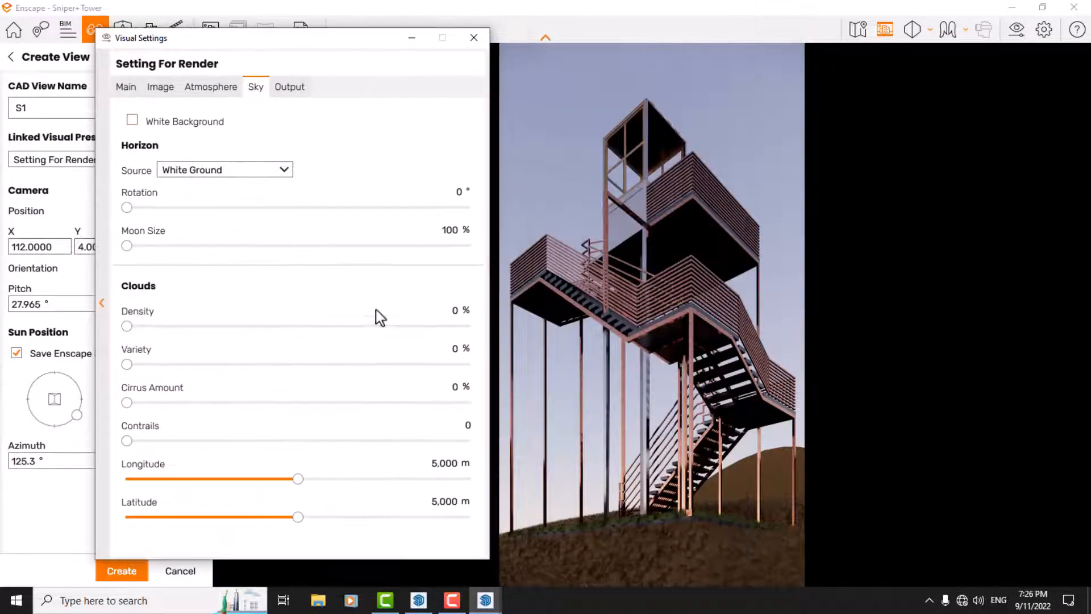
{"action": "left_click", "coordinate": [454, 310]}
{"action": "type", "text": "64"}
{"action": "key", "text": "Return"}
Step: Set the cloud Variety to 56% and the Cirrus Amount to 44%, and leave the visual settings
{"action": "left_click", "coordinate": [458, 348]}
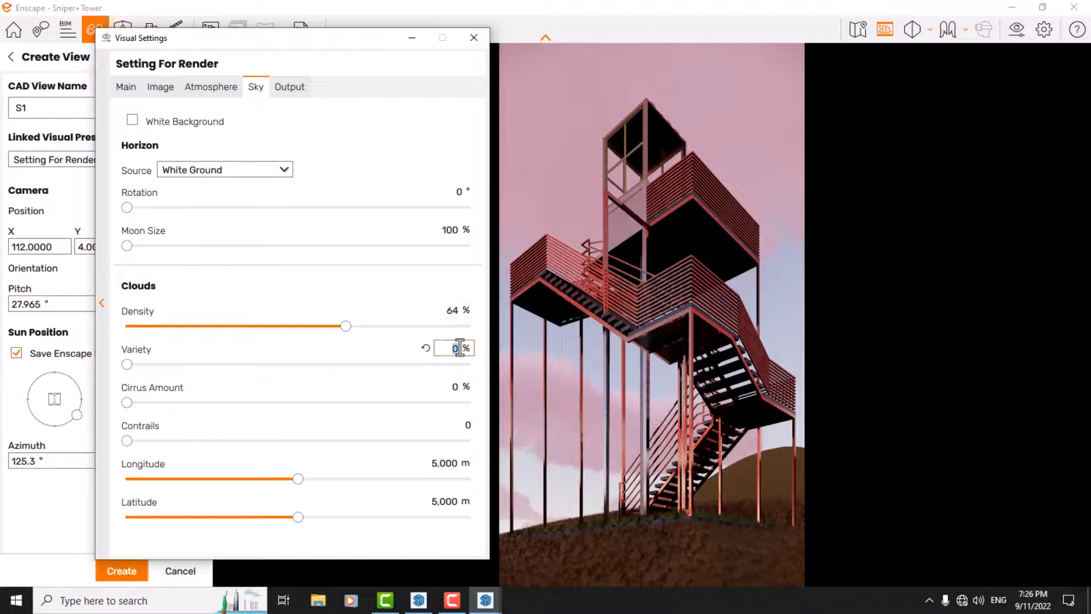
{"action": "type", "text": "56"}
{"action": "key", "text": "Return"}
{"action": "left_click", "coordinate": [455, 386]}
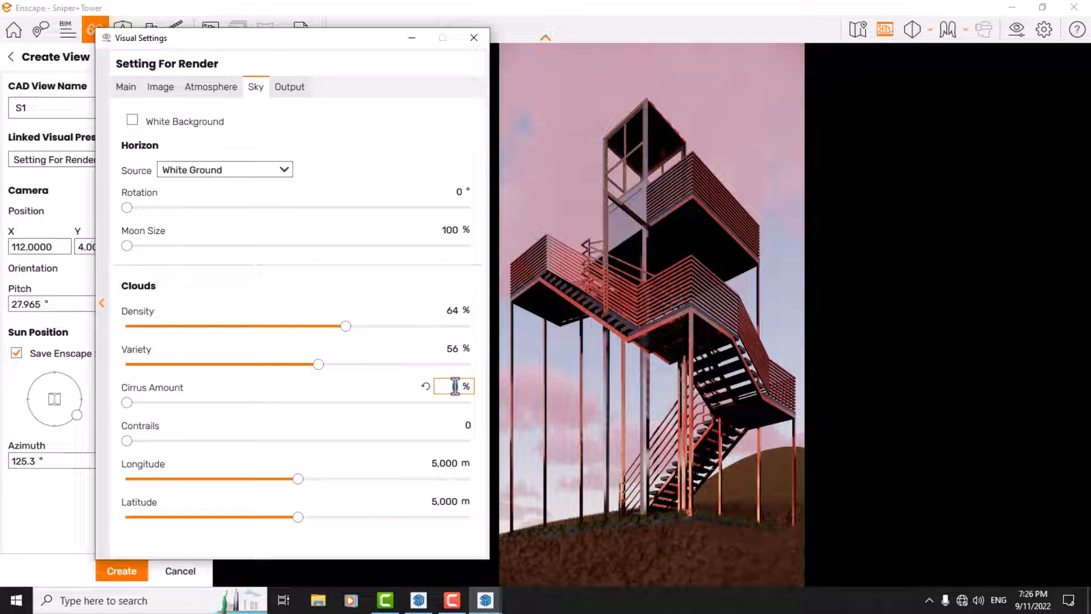
{"action": "type", "text": "44"}
{"action": "key", "text": "Return"}
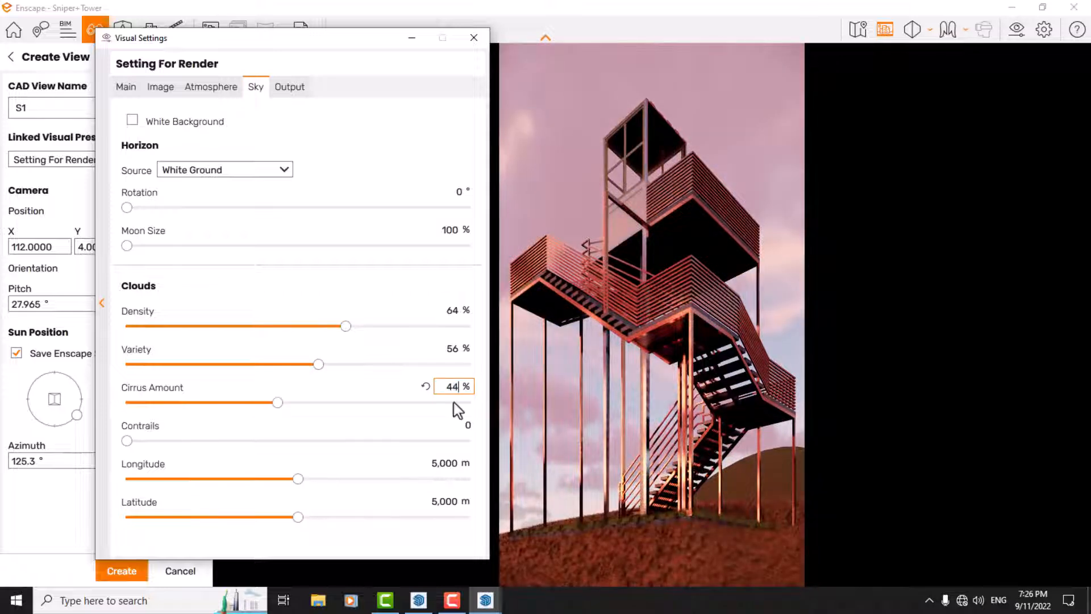
{"action": "left_click", "coordinate": [474, 37]}
Step: Lower the sun to about -3.9° altitude and create view S1 without saving the Enscape sun position
{"action": "mouse_move", "coordinate": [623, 269]}
{"action": "right_mouse_down", "text": "shift"}
{"action": "mouse_move", "coordinate": [589, 270]}
{"action": "mouse_move", "coordinate": [626, 271]}
{"action": "right_mouse_up", "text": "shift"}
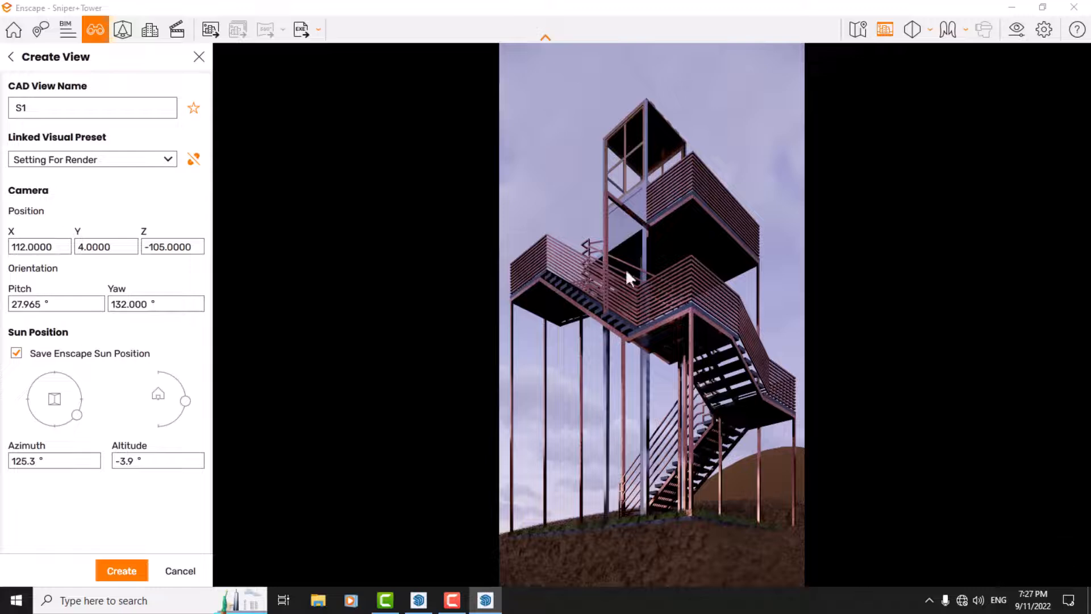
{"action": "left_click", "coordinate": [66, 465]}
{"action": "left_click", "coordinate": [17, 356]}
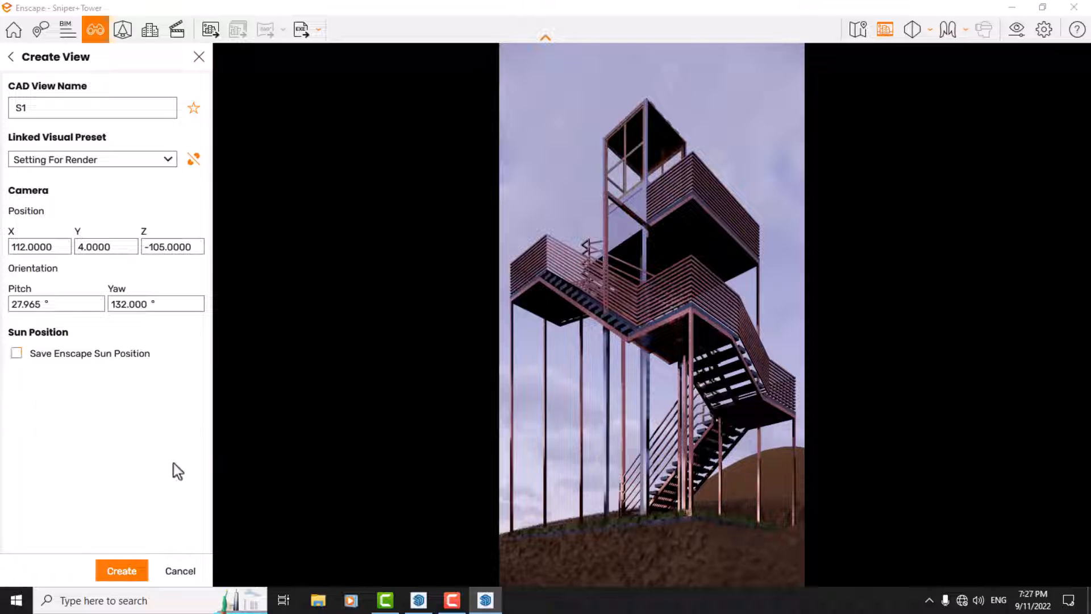
{"action": "left_click", "coordinate": [120, 574]}
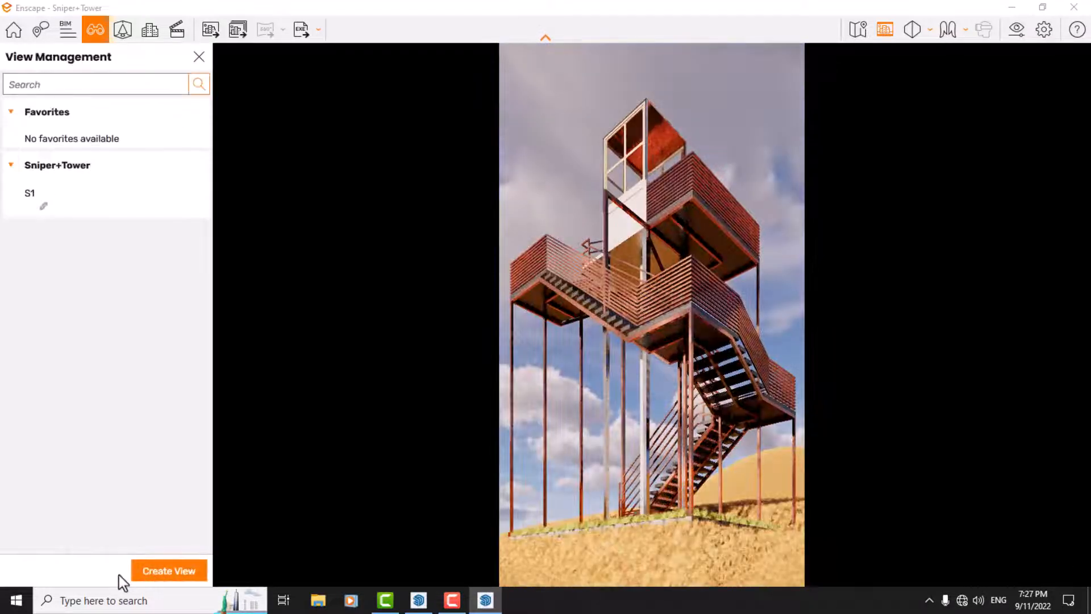
Step: Shift the time of day back to a pink dawn sky and switch from view management to the video editor
{"action": "right_click_drag", "start_coordinate": [650, 296], "coordinate": [557, 296], "text": "shift"}
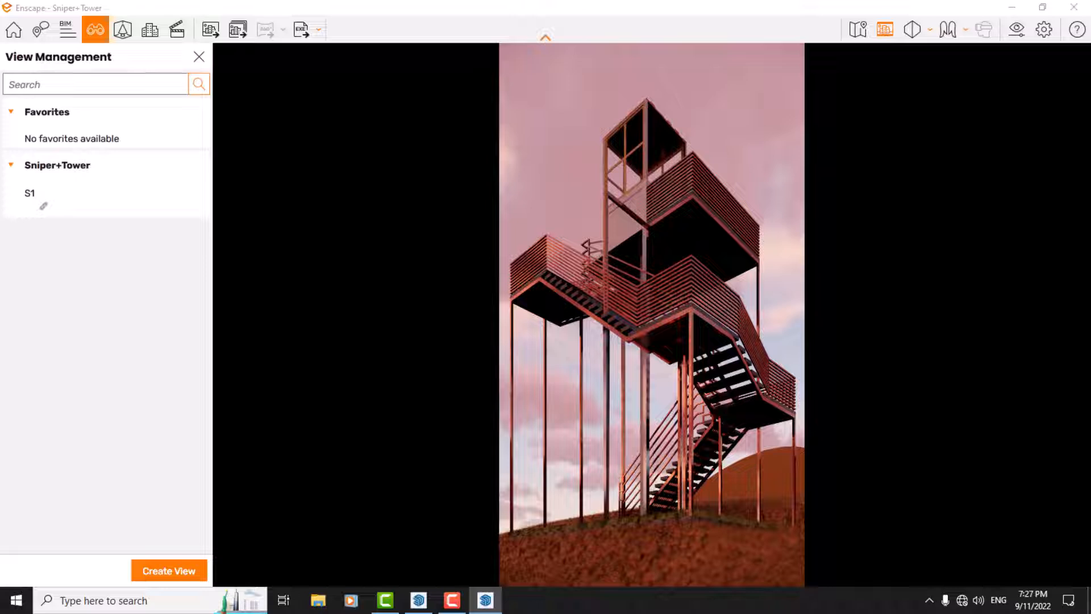
{"action": "left_click", "coordinate": [199, 57]}
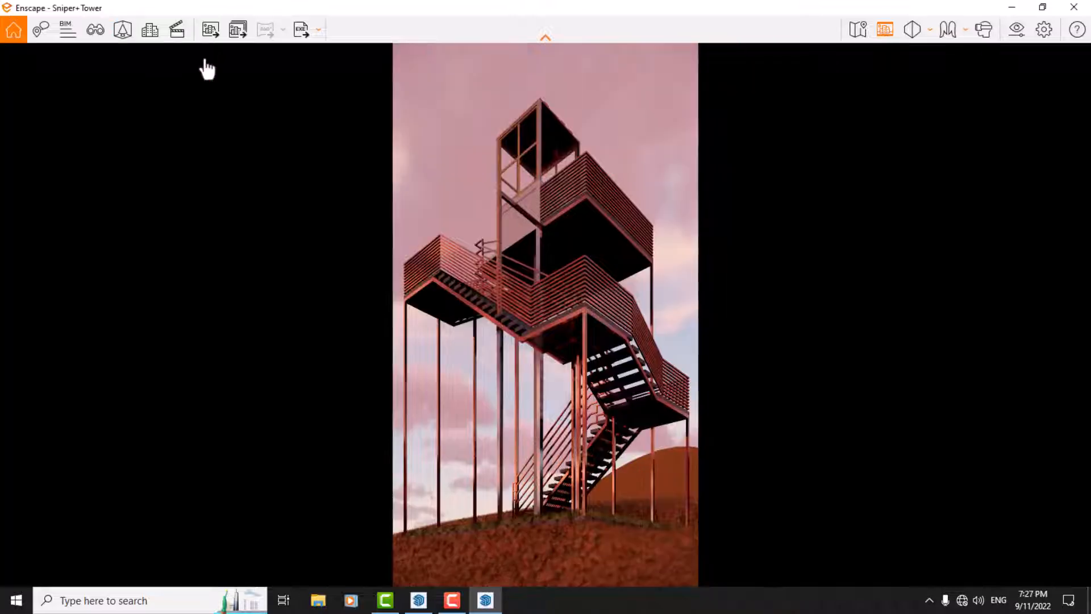
{"action": "key", "text": "k"}
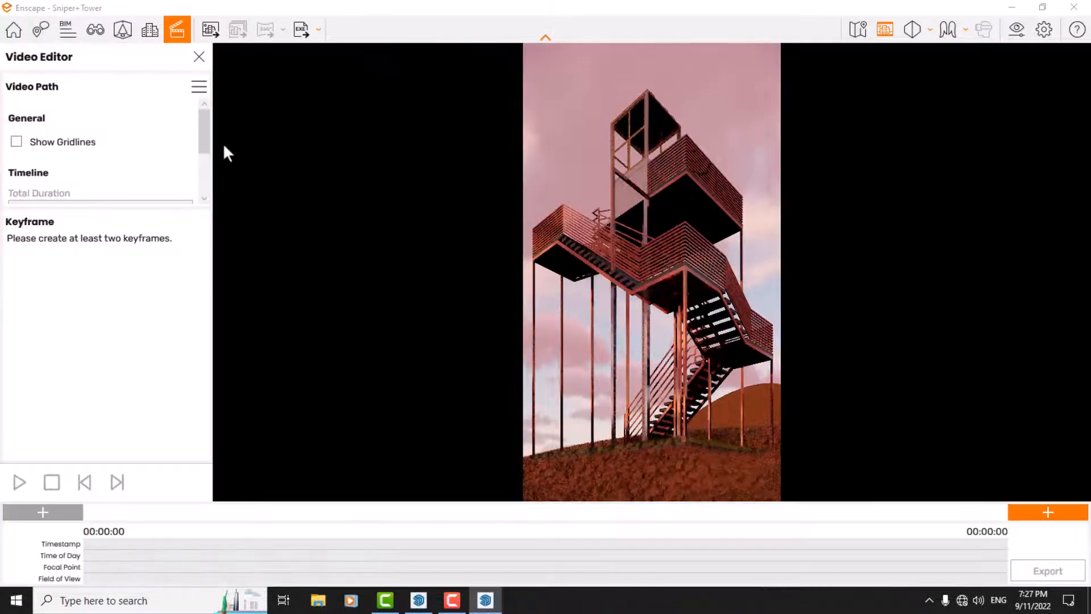
Step: Show the composition gridlines, hide them again, and check the video path's movement options
{"action": "left_click", "coordinate": [17, 142]}
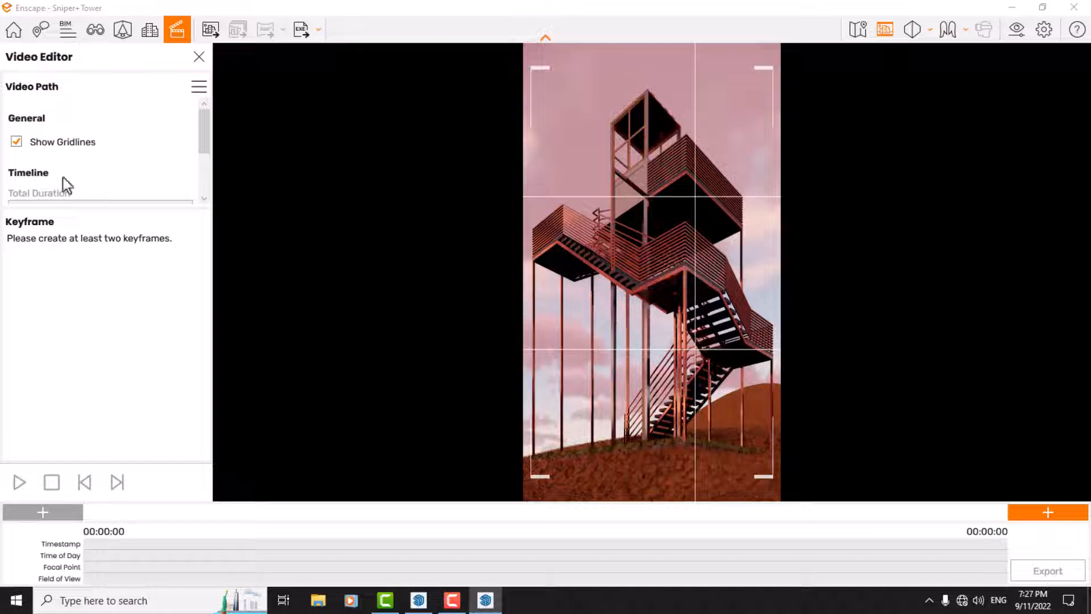
{"action": "left_click", "coordinate": [15, 144]}
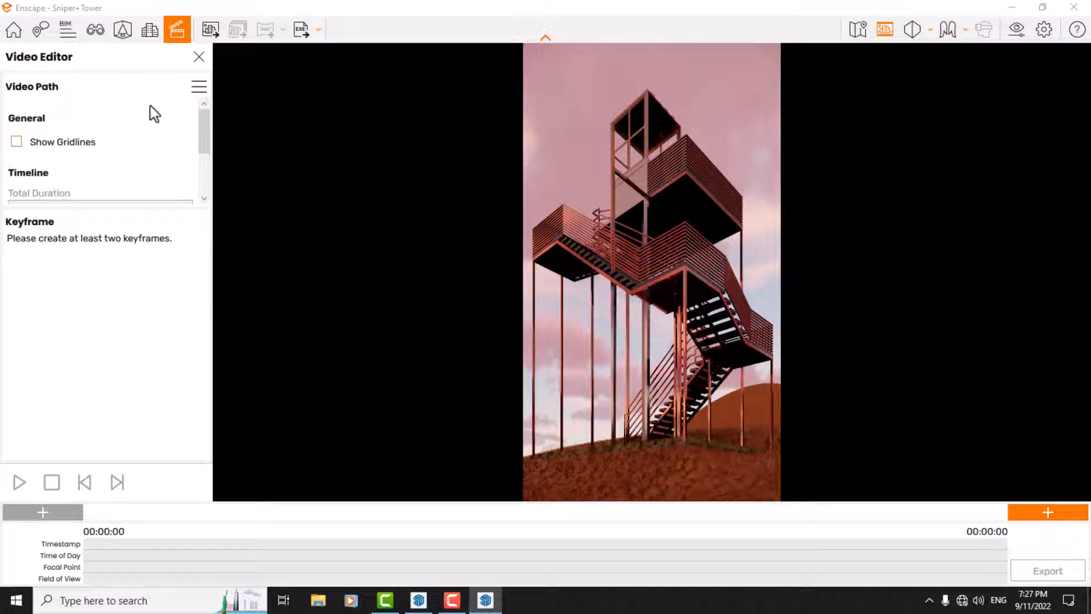
{"action": "left_click_drag", "start_coordinate": [204, 141], "coordinate": [202, 173]}
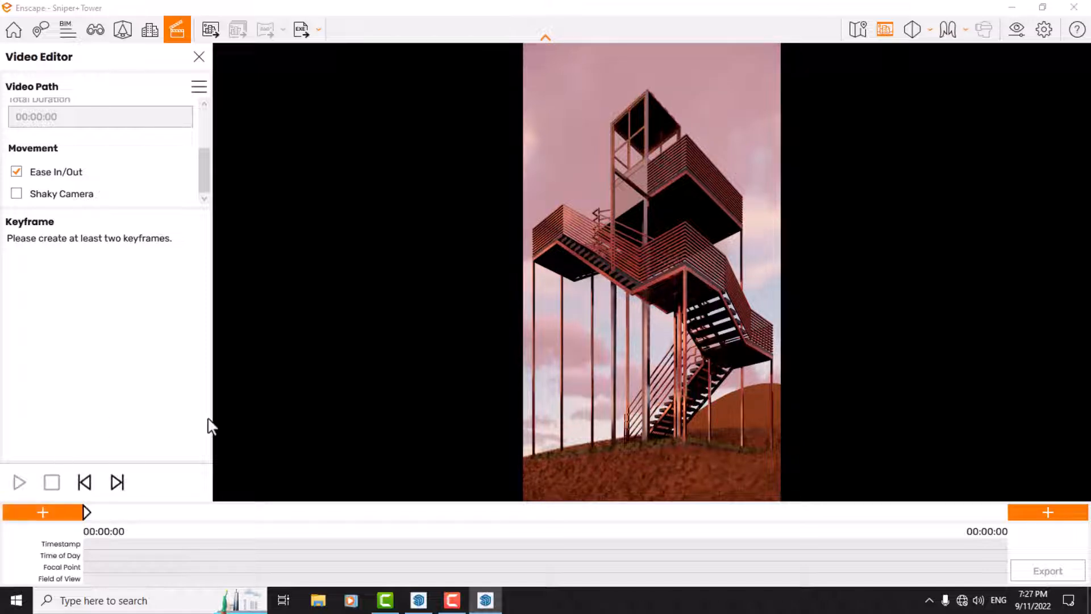
Step: Open the first keyframe and enable its overrides: Time of Day 5:44 AM, Focal Point 2.00 m and Field of View 36.00°
{"action": "left_click", "coordinate": [83, 515]}
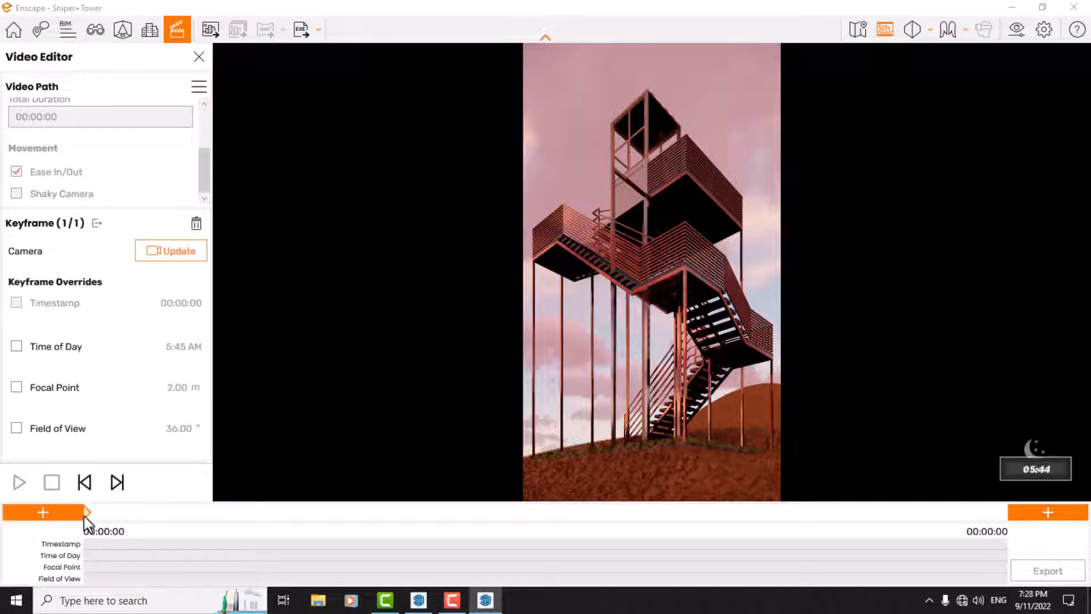
{"action": "left_click", "coordinate": [29, 347]}
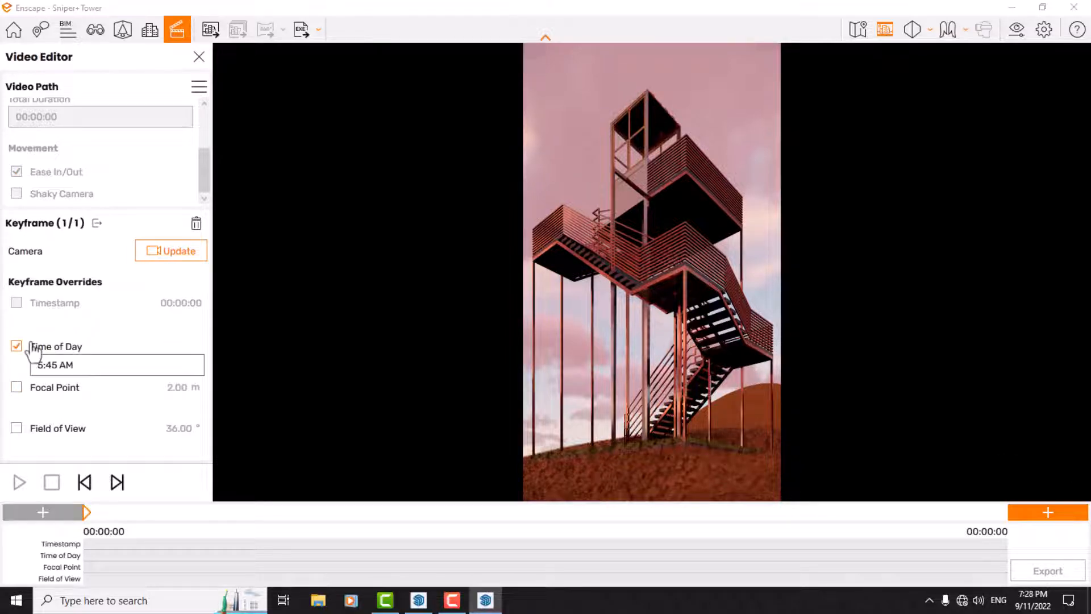
{"action": "left_click", "coordinate": [61, 366]}
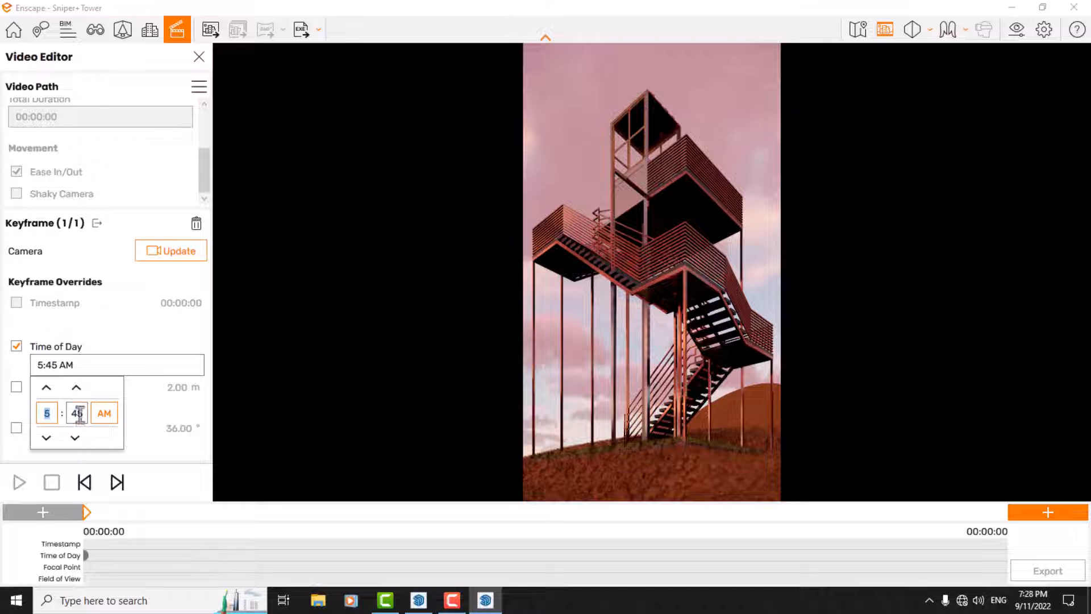
{"action": "left_click", "coordinate": [77, 413]}
{"action": "left_click", "coordinate": [75, 439]}
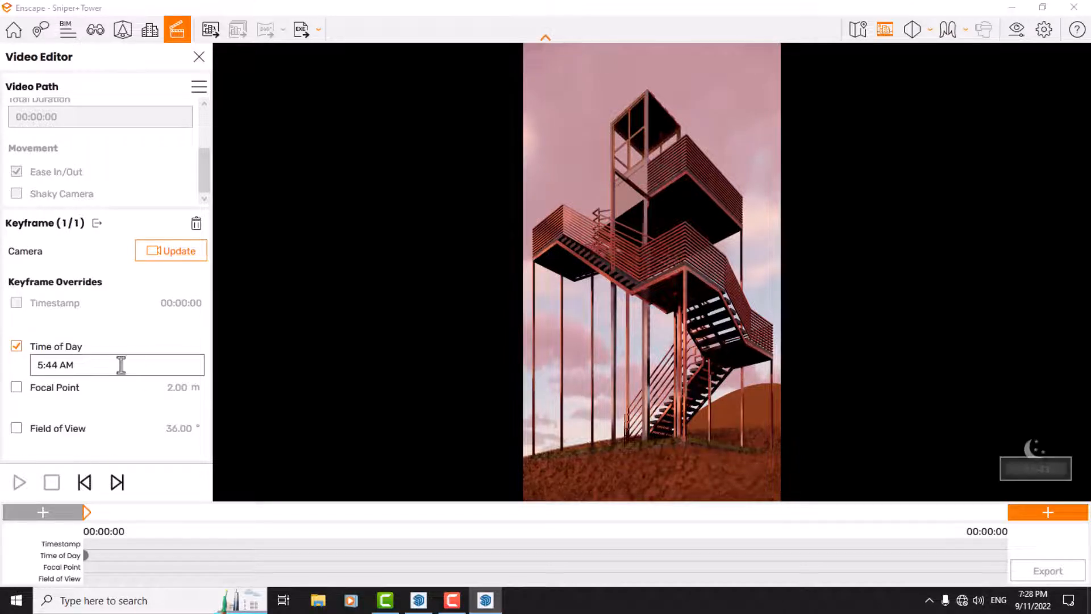
{"action": "left_click", "coordinate": [25, 389]}
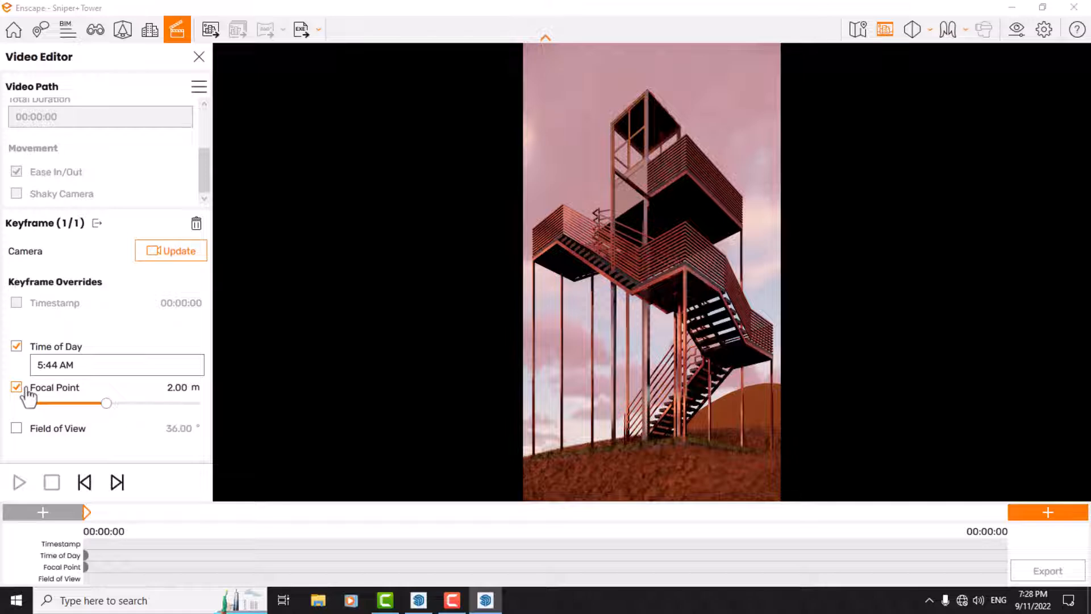
{"action": "left_click", "coordinate": [16, 430]}
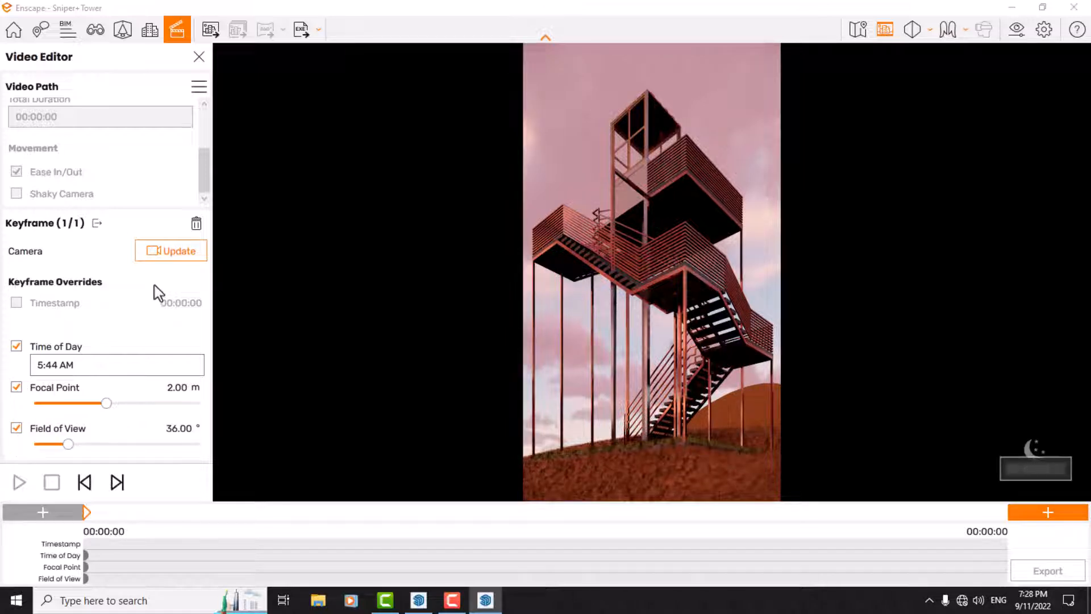
Step: Update the keyframe's stored camera to the current view of the tower
{"action": "mouse_move", "coordinate": [205, 173]}
{"action": "left_mouse_down"}
{"action": "mouse_move", "coordinate": [206, 108]}
{"action": "mouse_move", "coordinate": [200, 188]}
{"action": "left_mouse_up"}
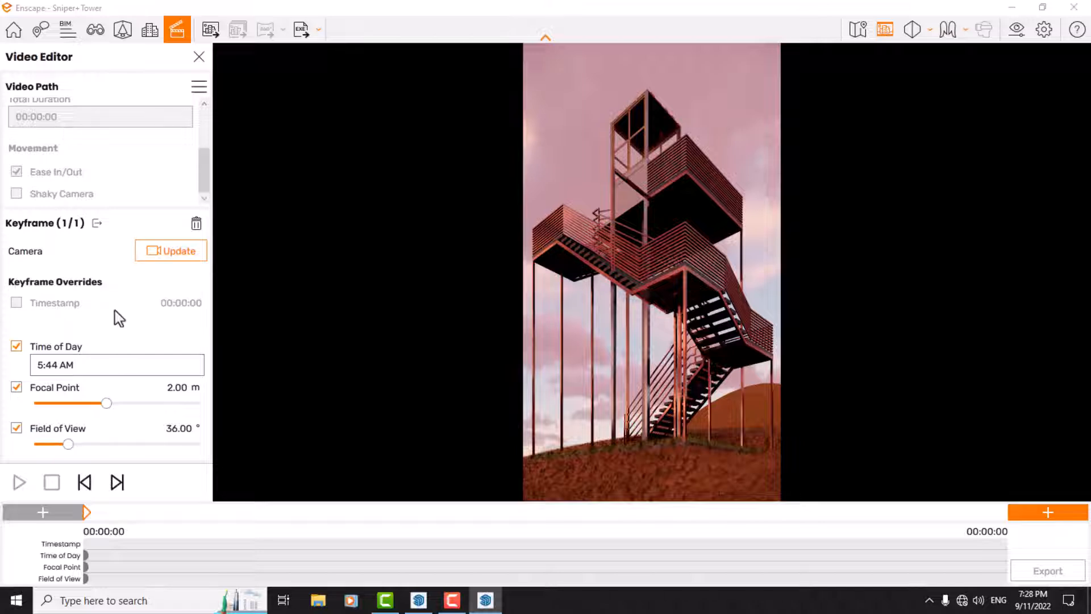
{"action": "left_click", "coordinate": [183, 255]}
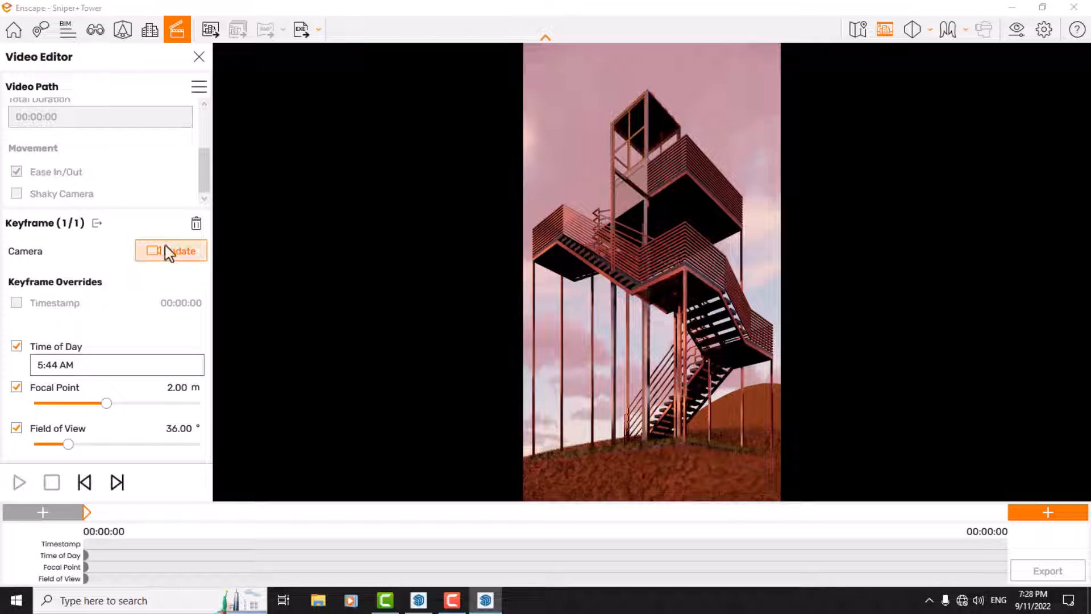
{"action": "left_click", "coordinate": [152, 250]}
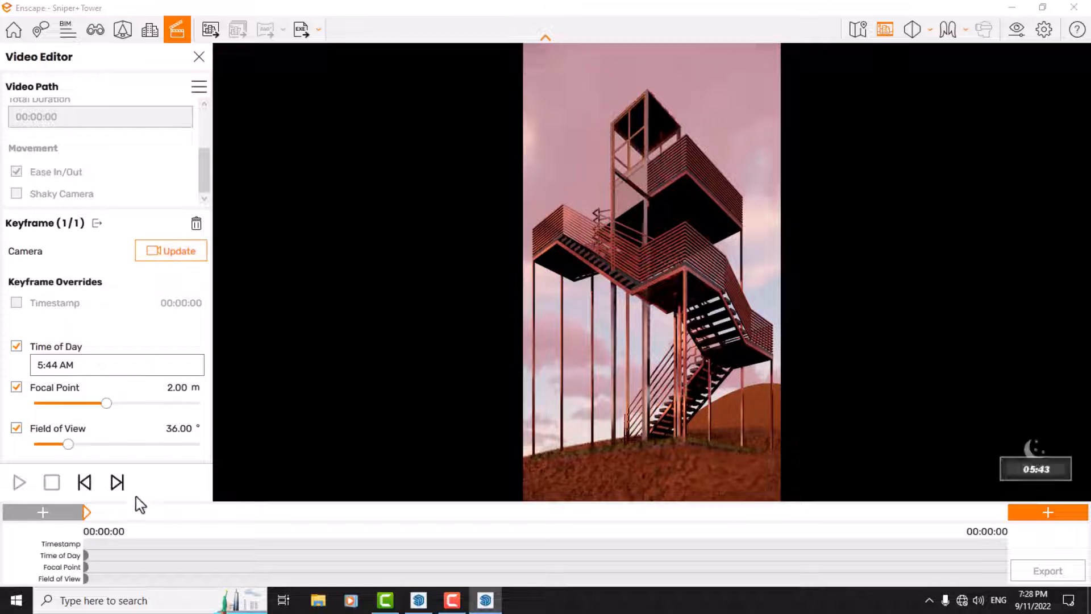
Step: Add a second keyframe at the start of the path, check the last keyframe's overrides and open the new one
{"action": "left_click", "coordinate": [46, 513]}
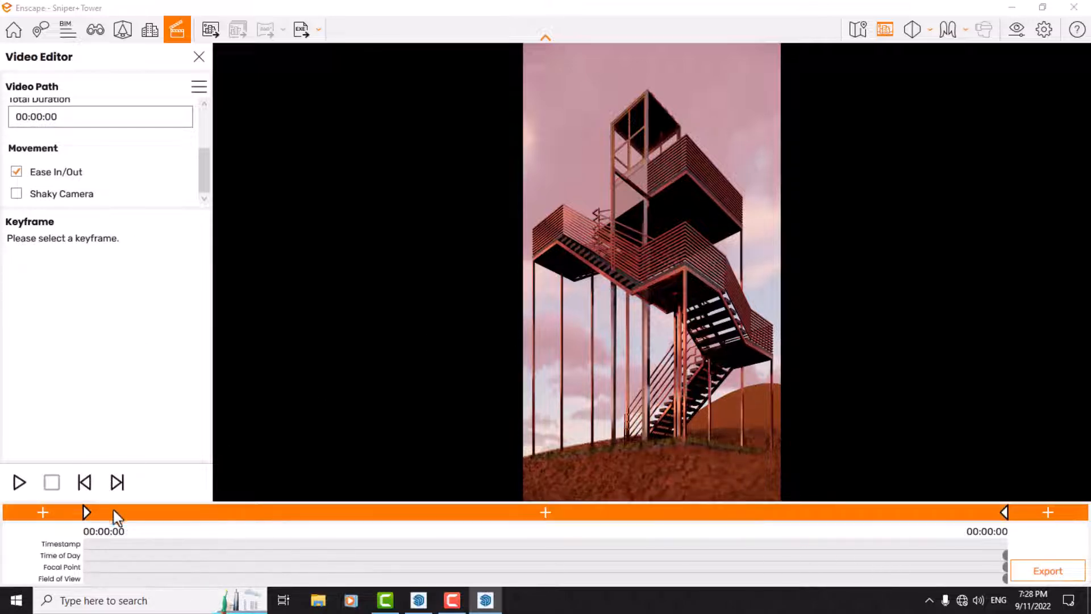
{"action": "left_click", "coordinate": [88, 513]}
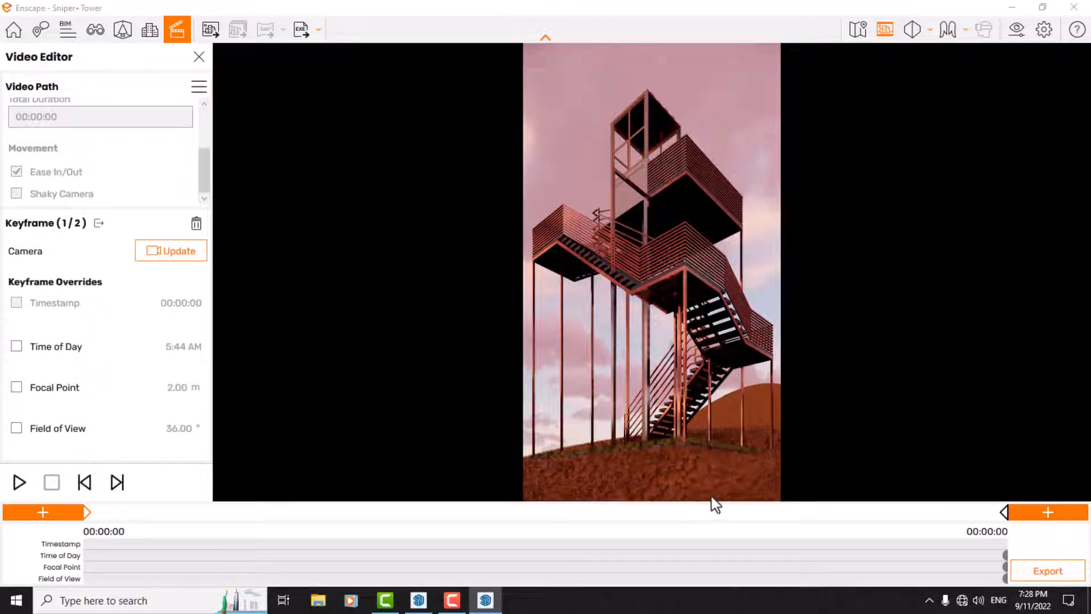
{"action": "left_click", "coordinate": [1010, 510]}
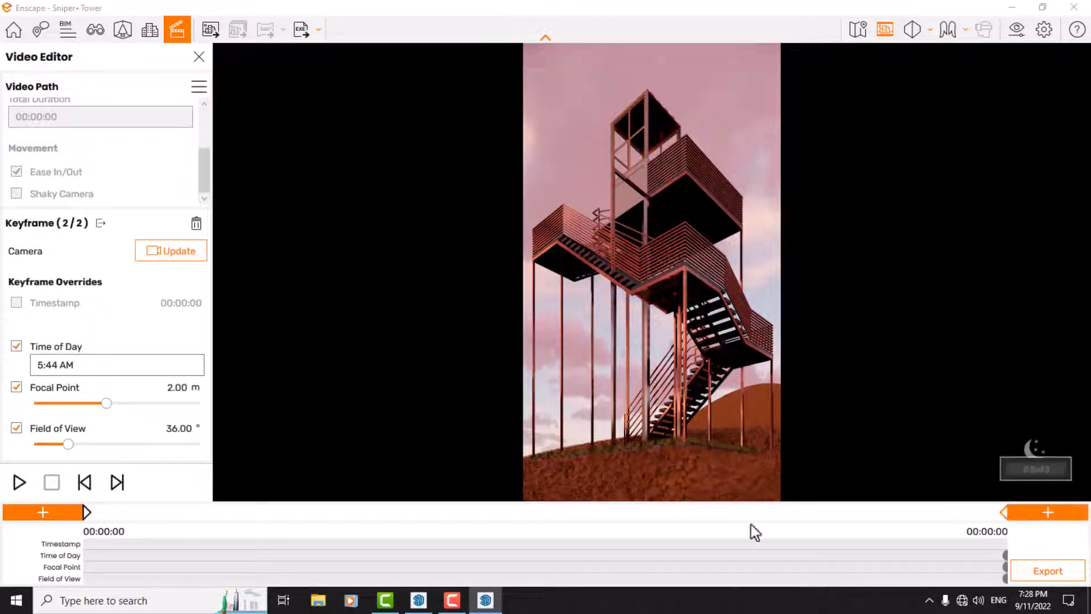
{"action": "left_click", "coordinate": [86, 511]}
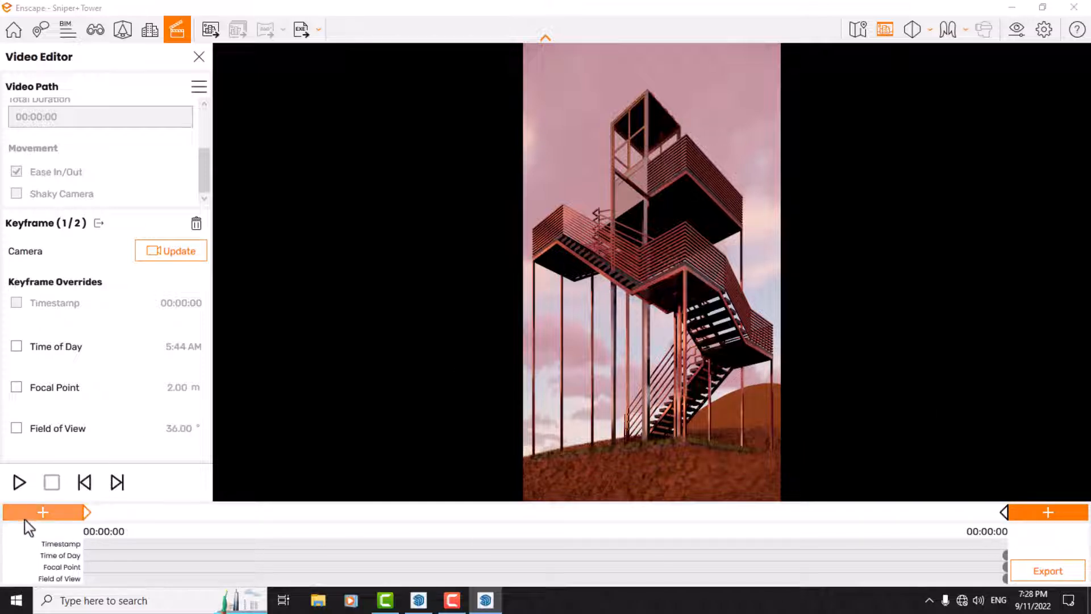
Step: Enable the first keyframe's Time of Day override and set it to 5:56 AM
{"action": "left_click", "coordinate": [16, 346]}
{"action": "left_click", "coordinate": [54, 366]}
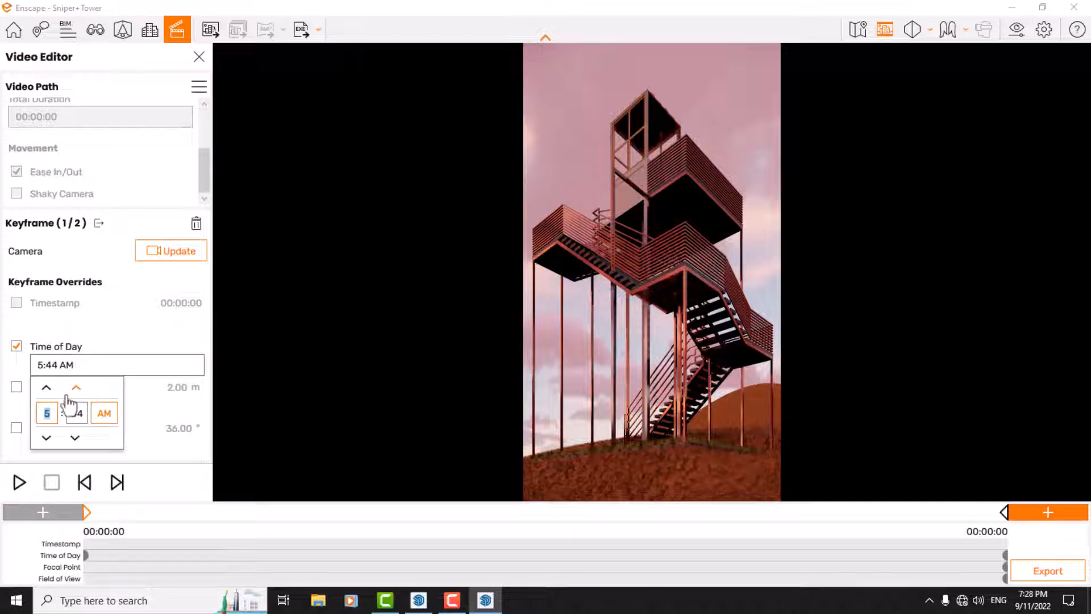
{"action": "left_click", "coordinate": [77, 388]}
{"action": "left_click", "coordinate": [76, 388]}
{"action": "left_click", "coordinate": [76, 388]}
{"action": "left_click", "coordinate": [75, 394]}
{"action": "left_click", "coordinate": [75, 394]}
{"action": "left_click", "coordinate": [75, 394]}
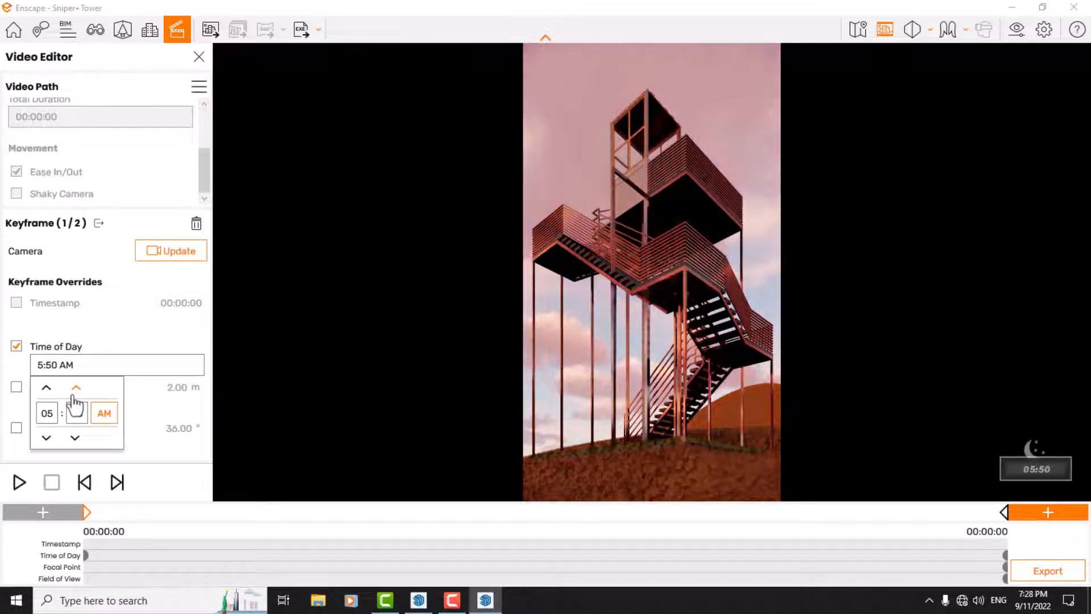
{"action": "left_click", "coordinate": [75, 393]}
{"action": "left_click", "coordinate": [75, 393]}
{"action": "left_click", "coordinate": [75, 394]}
{"action": "left_click", "coordinate": [75, 394]}
{"action": "left_click", "coordinate": [75, 394]}
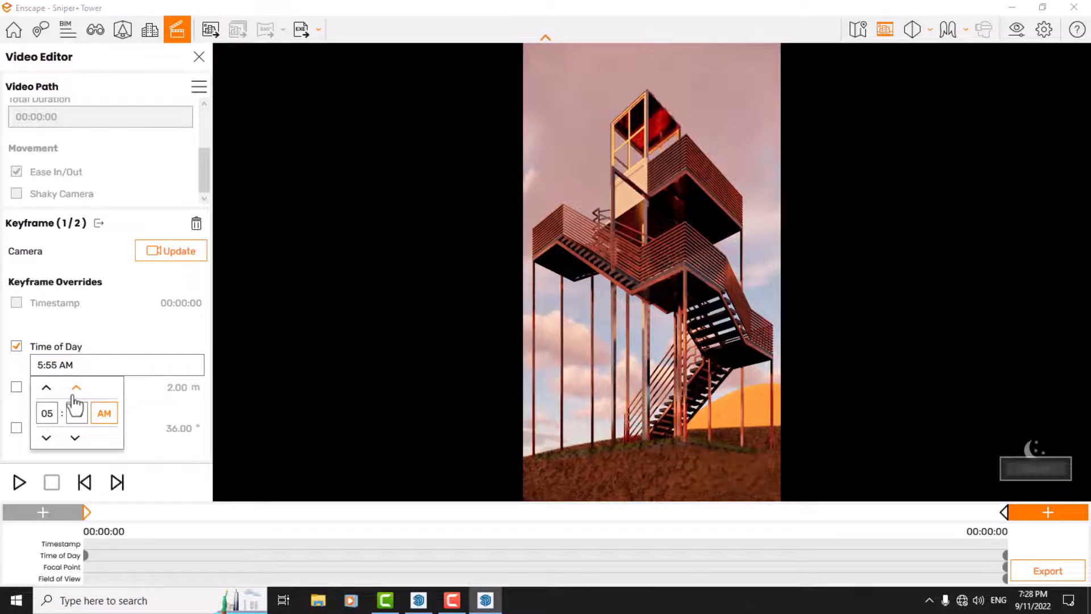
{"action": "left_click", "coordinate": [75, 393]}
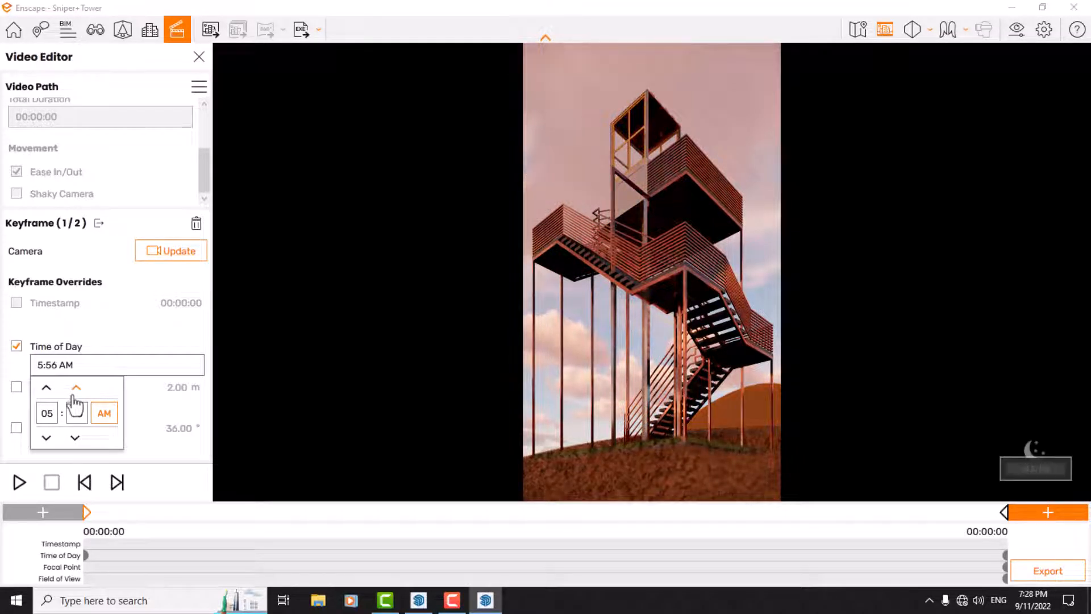
{"action": "left_click", "coordinate": [75, 392]}
{"action": "left_click", "coordinate": [74, 438]}
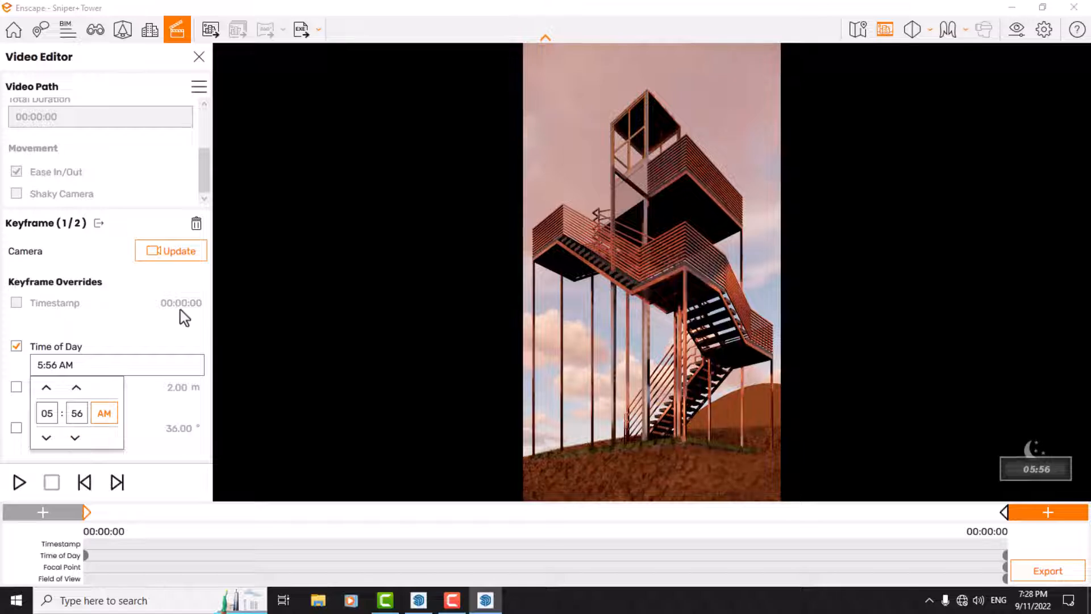
{"action": "left_click", "coordinate": [74, 364]}
Step: Enable the first keyframe's Focal Point 2.00 m and Field of View 36.00° overrides and update its camera
{"action": "left_click", "coordinate": [17, 387]}
{"action": "left_click", "coordinate": [17, 428]}
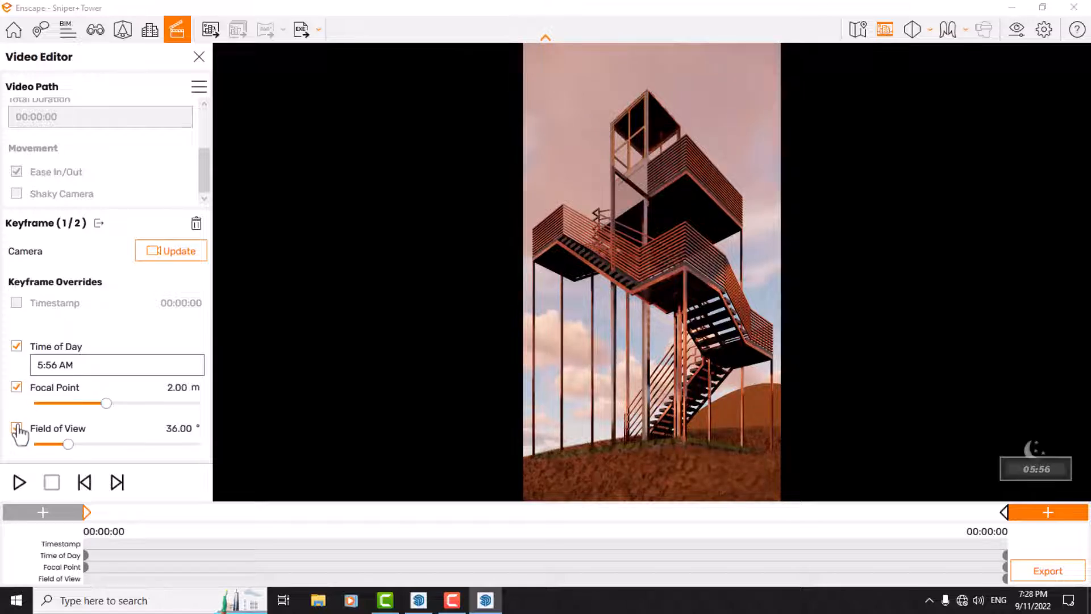
{"action": "left_click", "coordinate": [161, 259]}
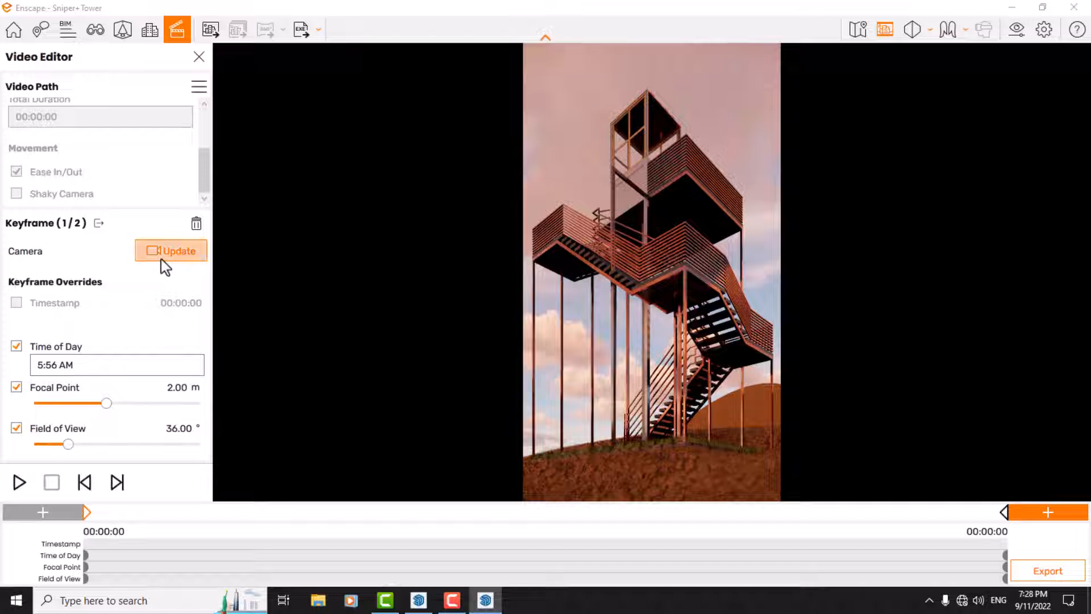
{"action": "left_click", "coordinate": [56, 519]}
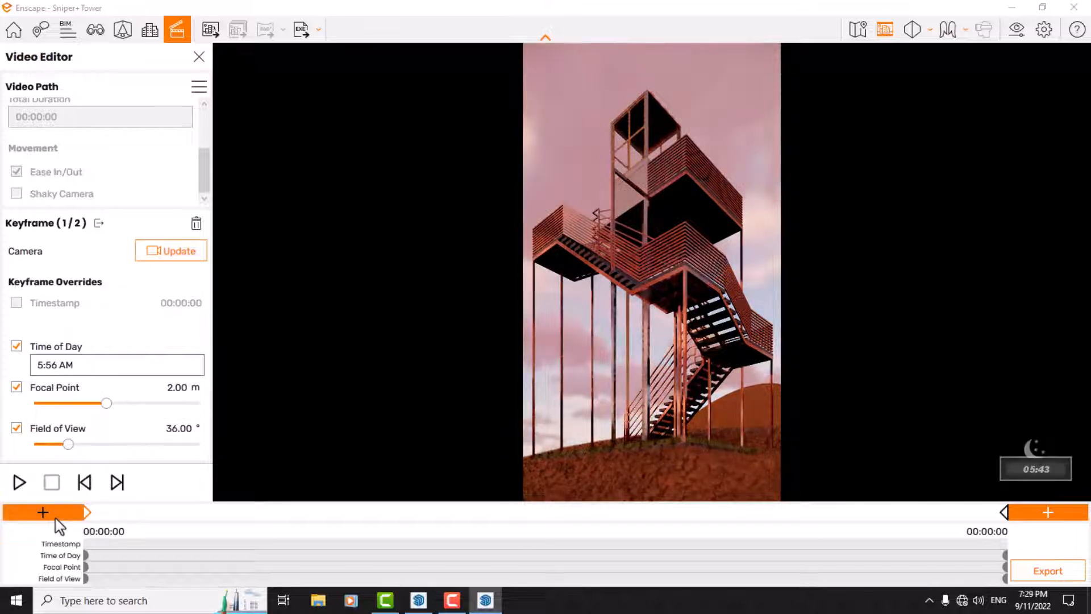
{"action": "left_click", "coordinate": [84, 519]}
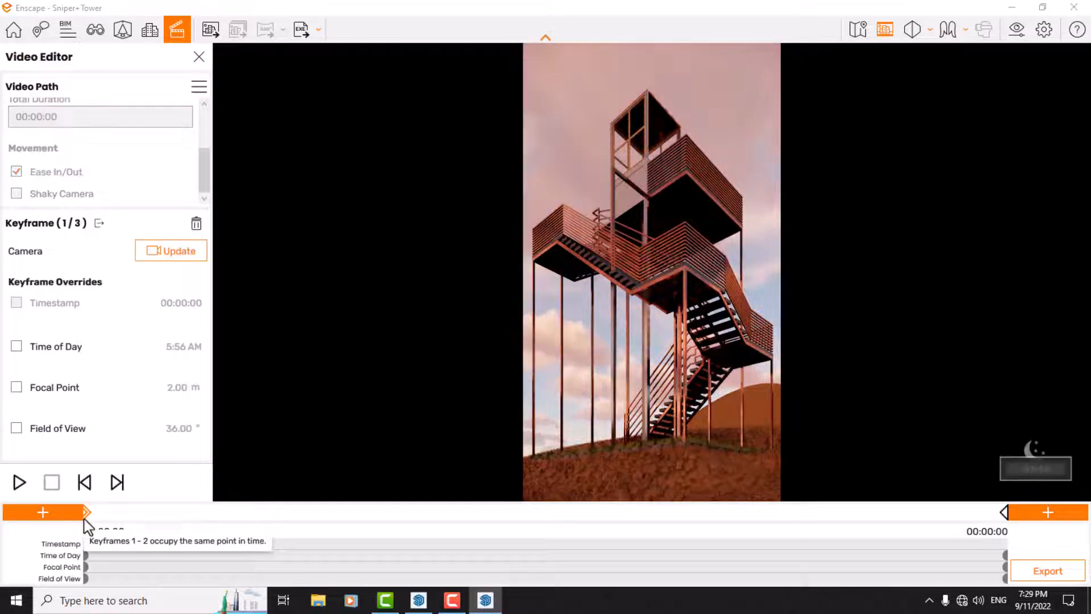
{"action": "left_click", "coordinate": [1006, 515]}
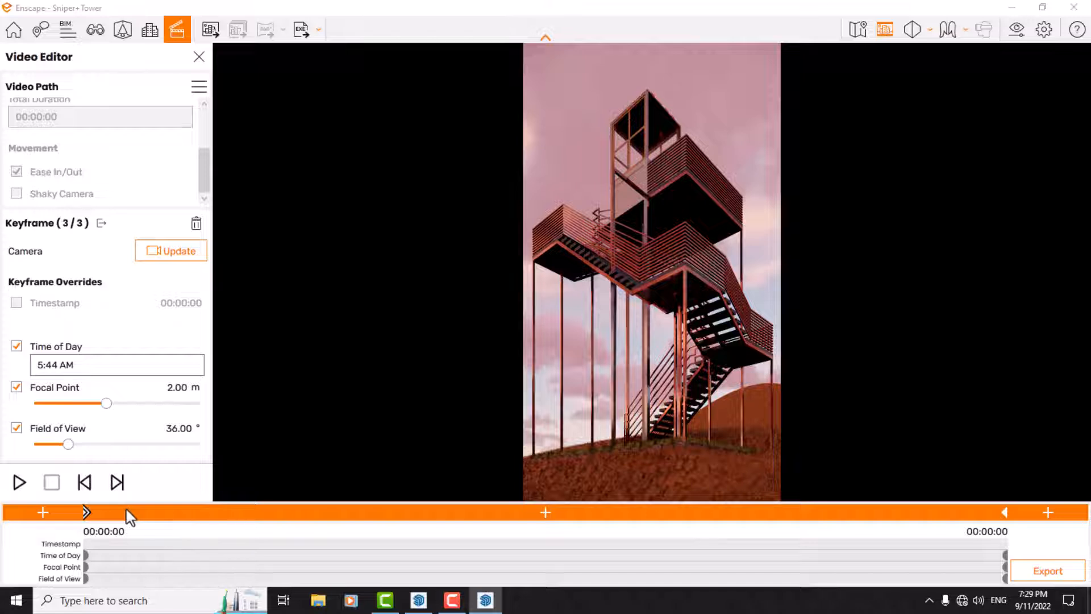
{"action": "left_click", "coordinate": [89, 513]}
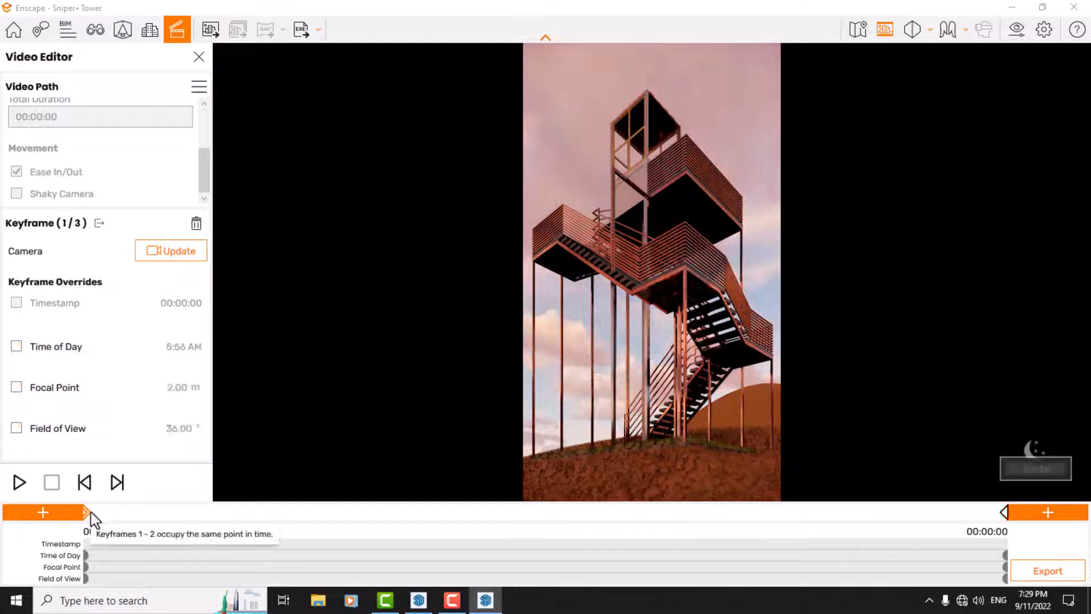
{"action": "key", "text": "Delete"}
{"action": "left_click", "coordinate": [594, 346]}
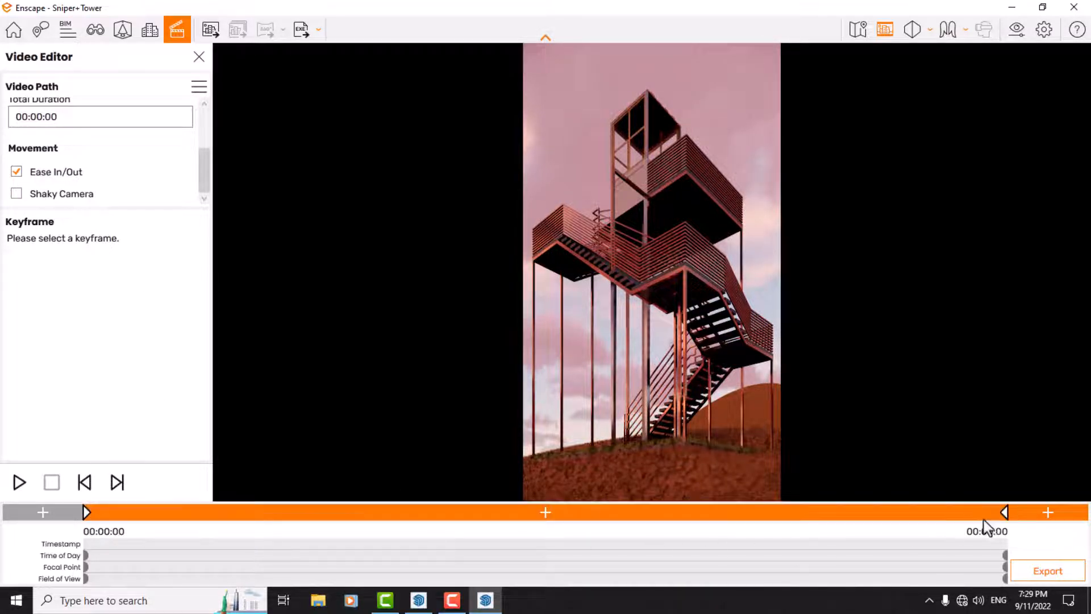
Step: Check both keyframes, add a third at the path's start with Time of Day, Focal Point 2.00 m and Field of View 36.00° overrides enabled, and open it
{"action": "left_click", "coordinate": [1005, 513]}
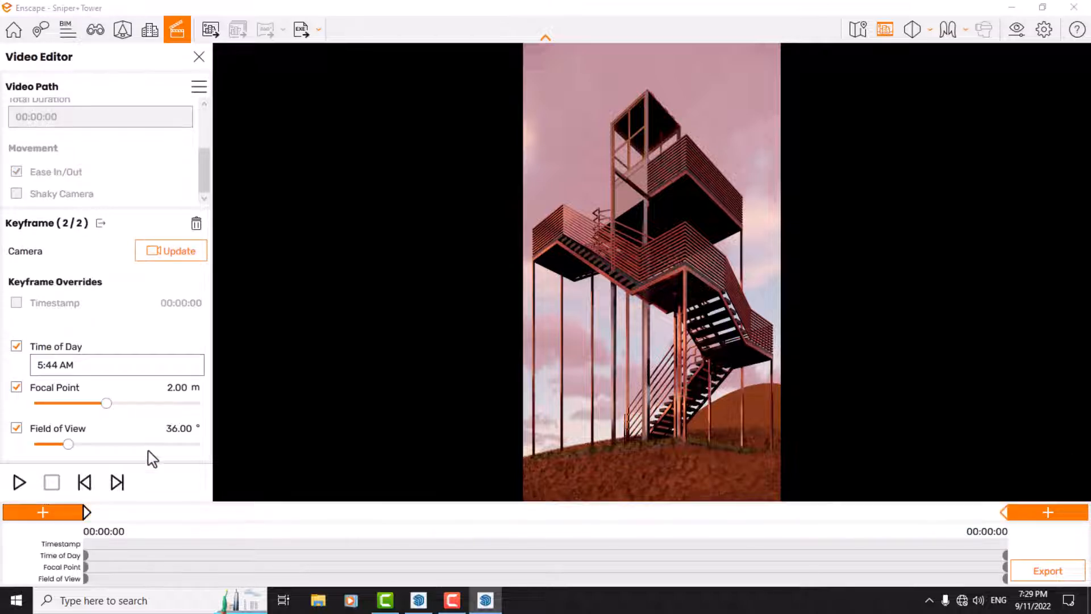
{"action": "left_click", "coordinate": [87, 513]}
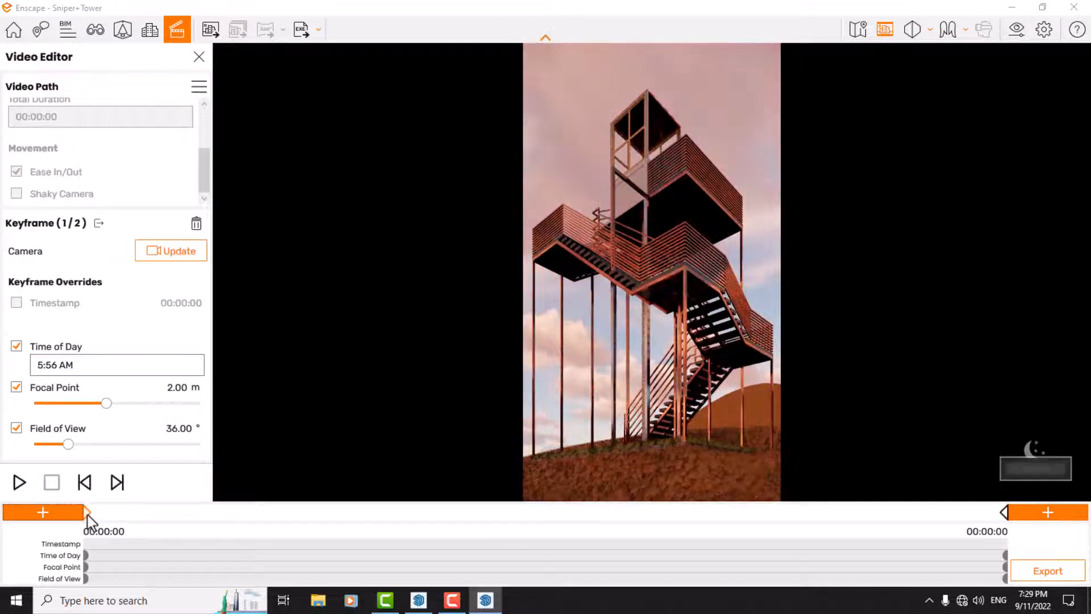
{"action": "left_click", "coordinate": [551, 513]}
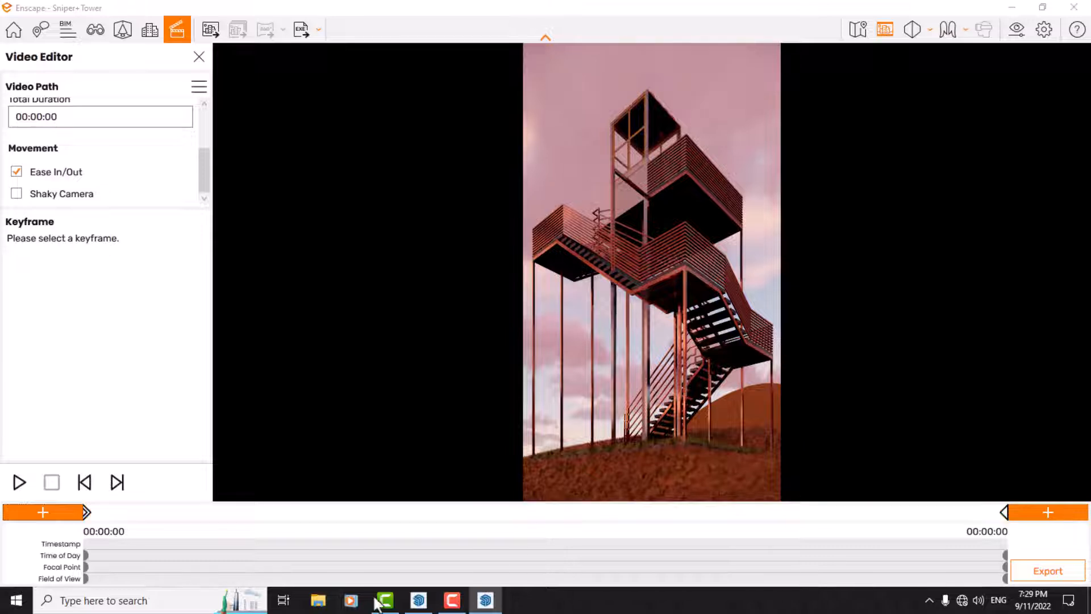
{"action": "left_click", "coordinate": [85, 514]}
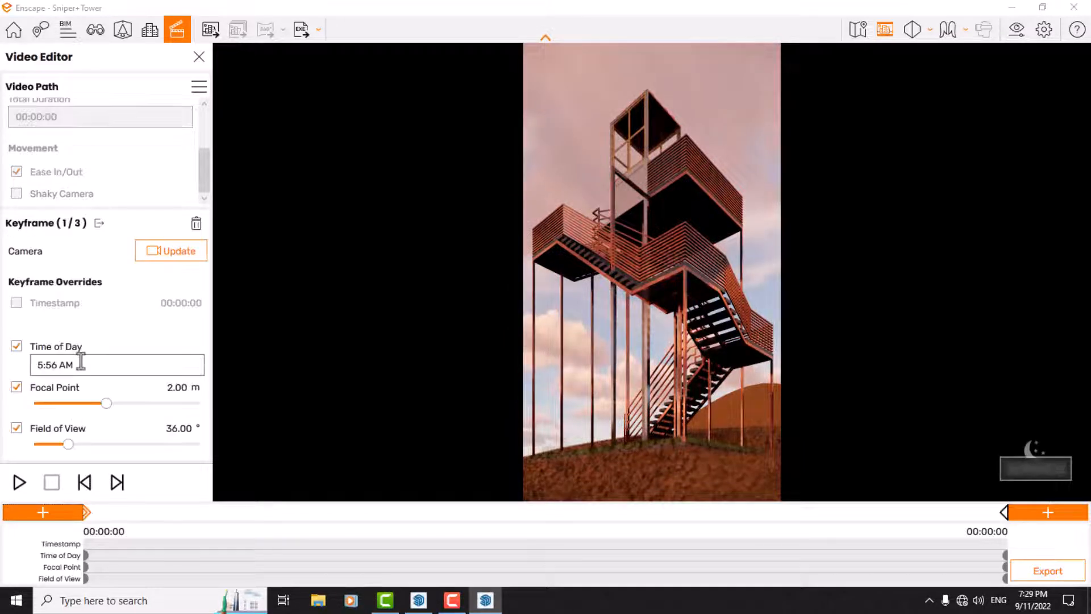
Step: Set the new first keyframe's Time of Day to 6:04 AM and update its camera
{"action": "left_click", "coordinate": [52, 365]}
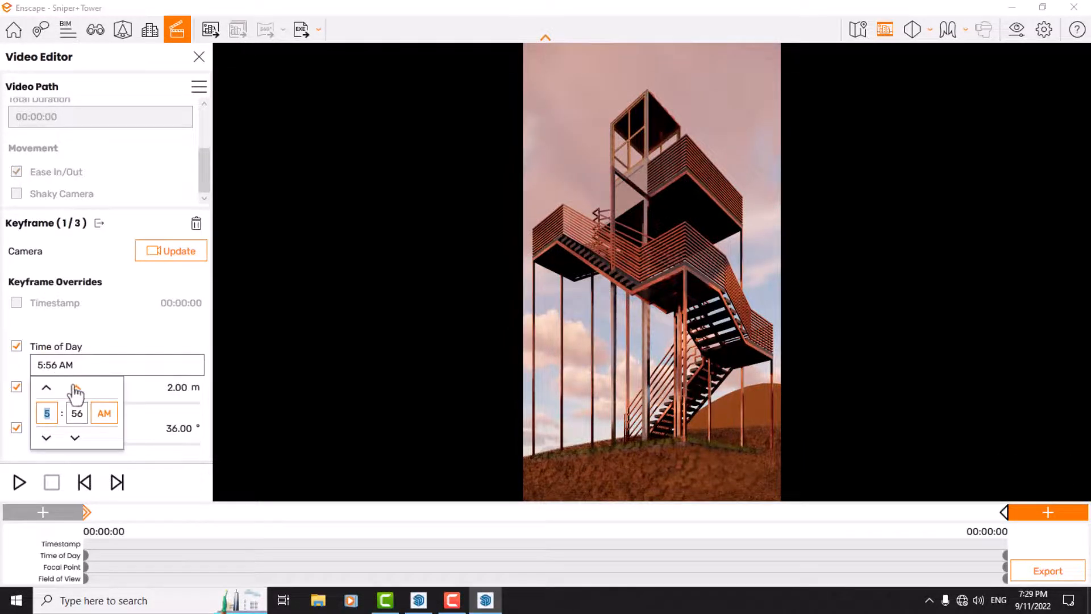
{"action": "left_click", "coordinate": [76, 388]}
{"action": "left_click", "coordinate": [76, 387]}
{"action": "left_click", "coordinate": [75, 388]}
{"action": "left_click", "coordinate": [76, 388]}
{"action": "left_click", "coordinate": [75, 388]}
{"action": "left_click", "coordinate": [76, 387]}
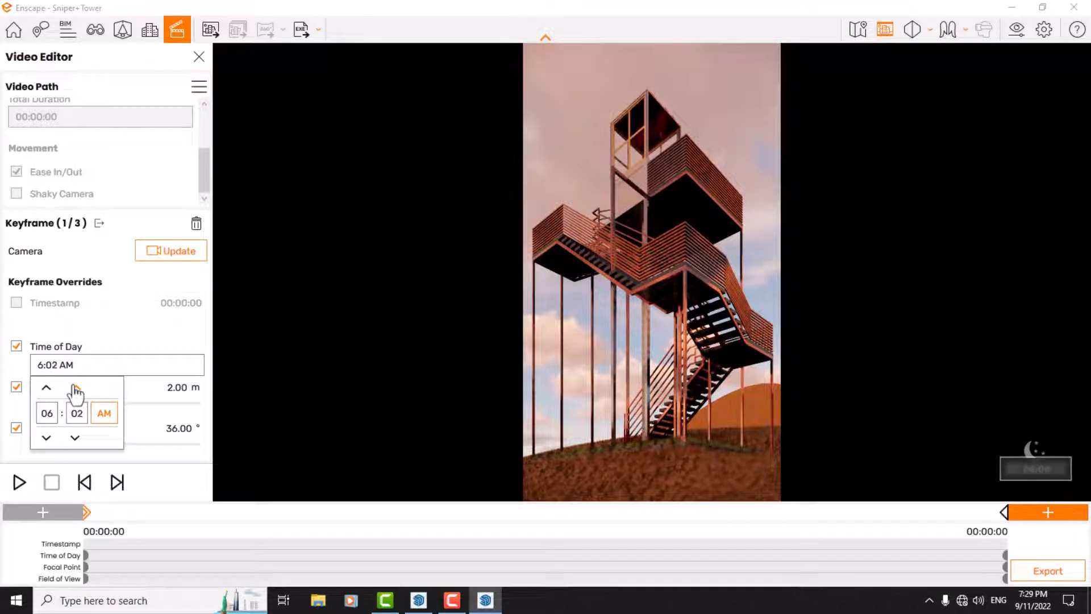
{"action": "left_click", "coordinate": [76, 387]}
{"action": "left_click", "coordinate": [76, 387]}
{"action": "left_click", "coordinate": [136, 341]}
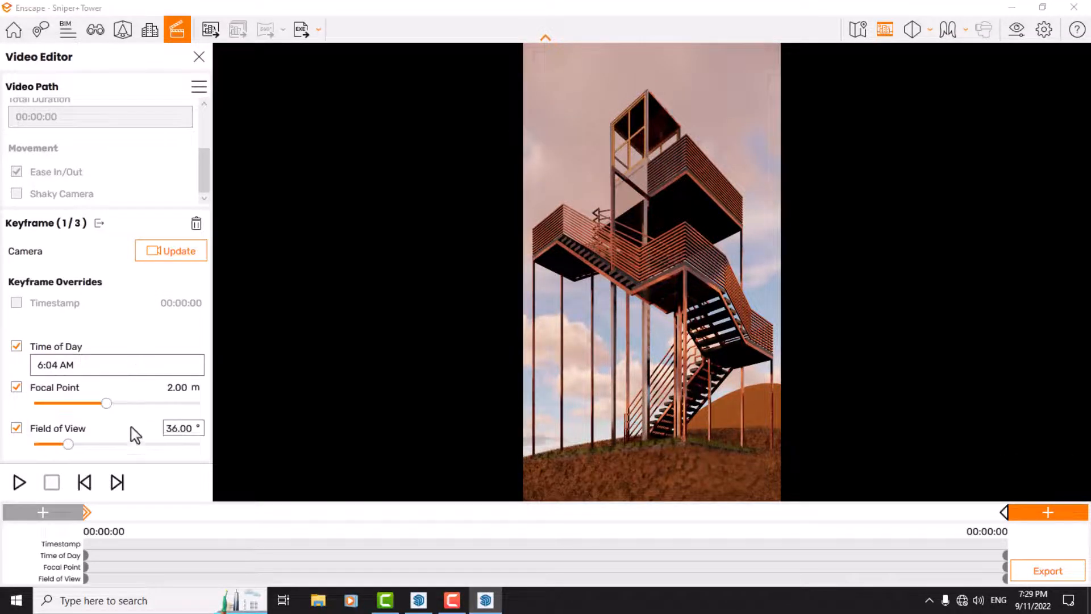
{"action": "left_click", "coordinate": [166, 255]}
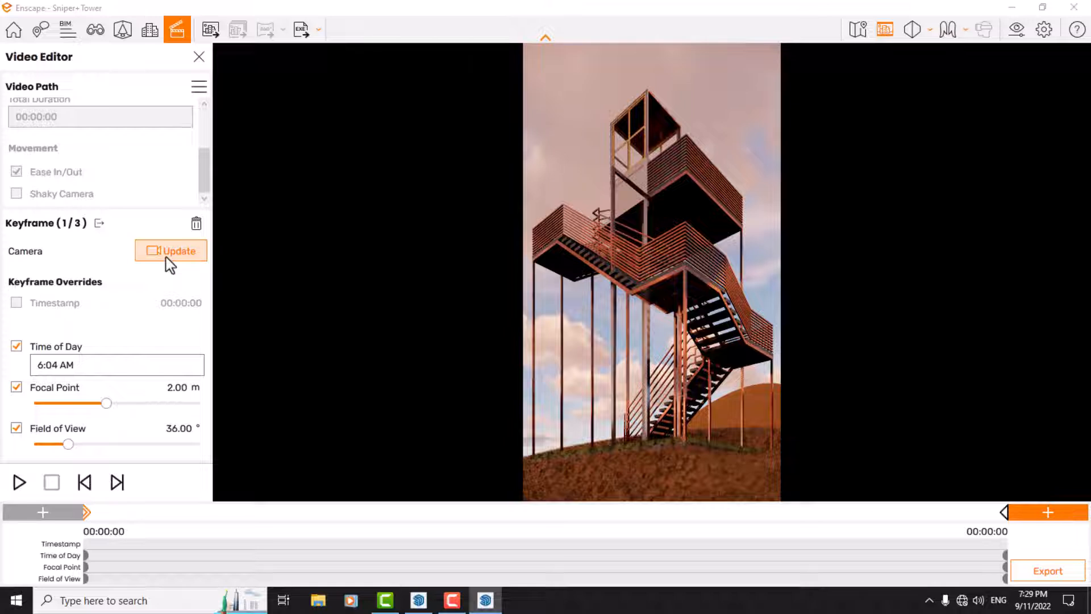
Step: Add a fourth keyframe at the path's start and enable its Time of Day, Focal Point 2.00 m and Field of View 36.00° overrides
{"action": "left_click", "coordinate": [53, 515]}
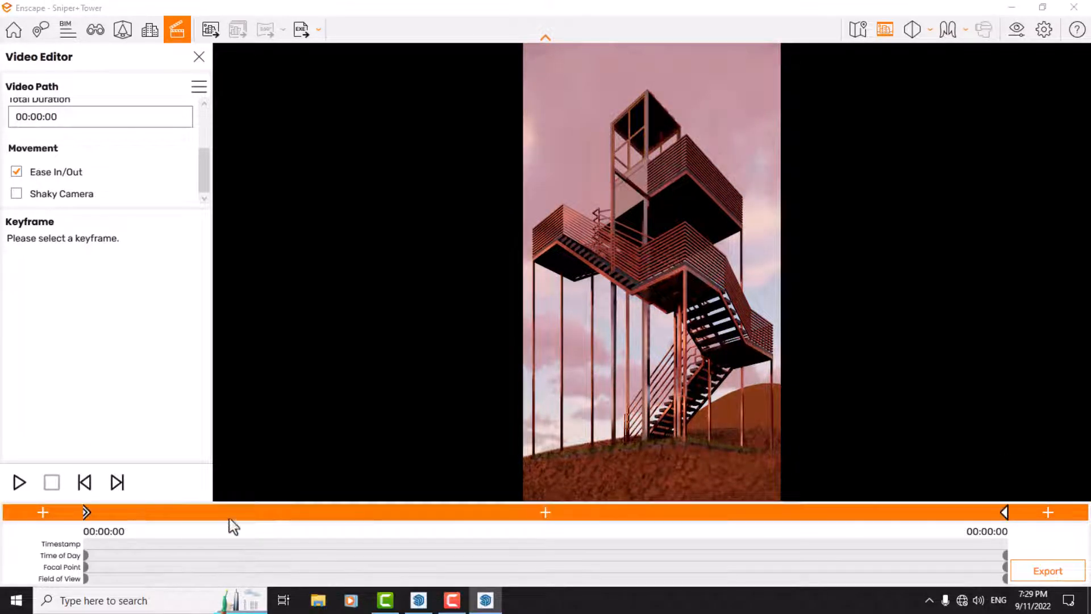
{"action": "left_click", "coordinate": [89, 513]}
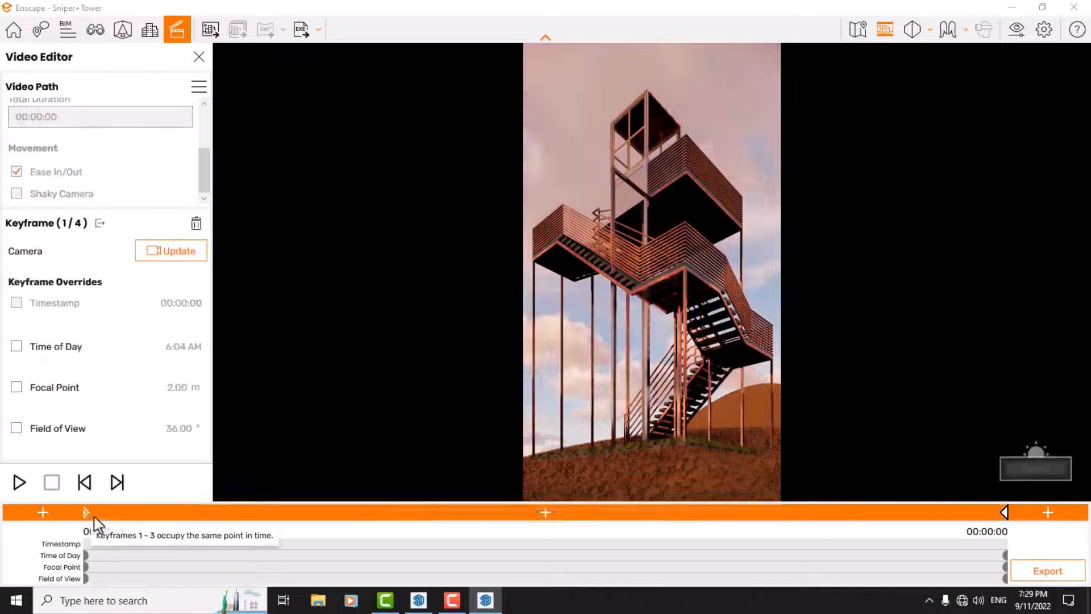
{"action": "left_click", "coordinate": [57, 348]}
{"action": "left_click", "coordinate": [54, 389]}
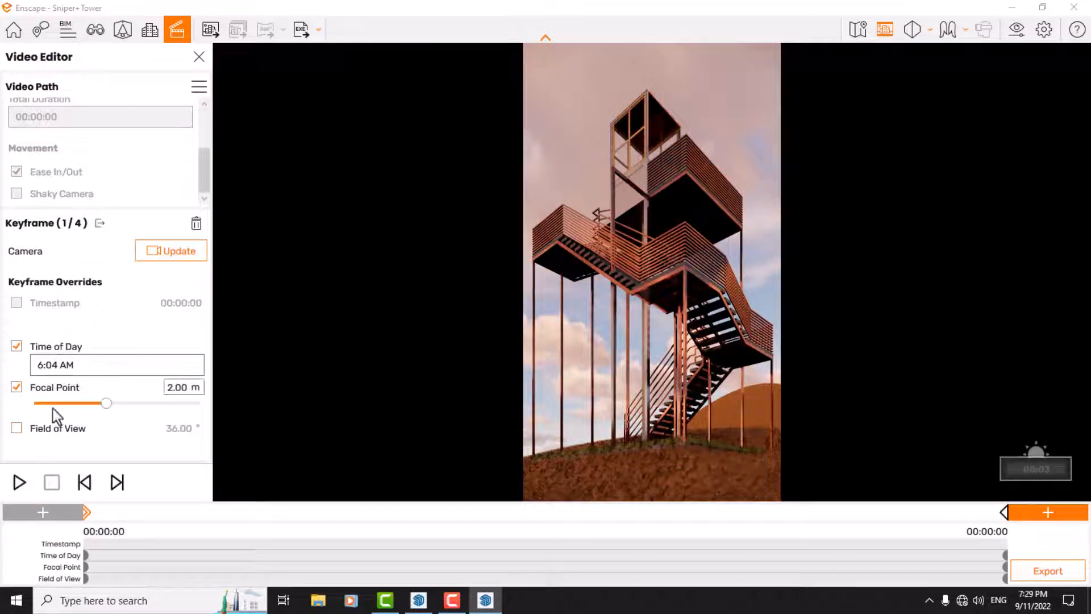
{"action": "left_click", "coordinate": [51, 410]}
Step: Set the newest first keyframe's Time of Day to 6:16 AM and update its camera
{"action": "left_click", "coordinate": [56, 366]}
{"action": "left_click", "coordinate": [77, 388]}
{"action": "left_click", "coordinate": [76, 388]}
{"action": "left_click", "coordinate": [76, 388]}
{"action": "left_click", "coordinate": [76, 388]}
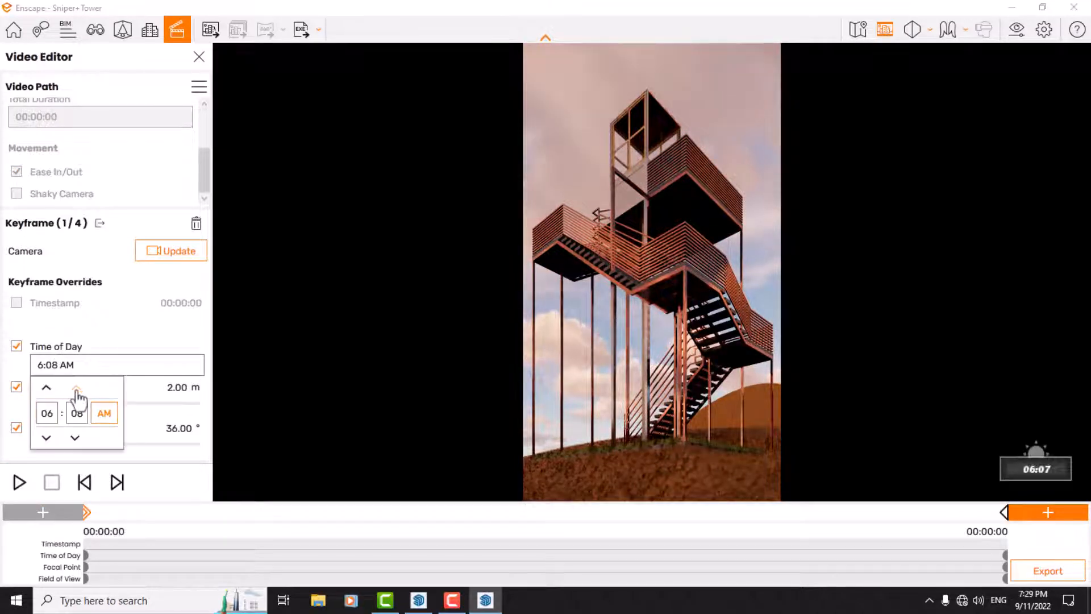
{"action": "left_click", "coordinate": [76, 389]}
{"action": "left_click", "coordinate": [77, 389]}
{"action": "left_click", "coordinate": [77, 389]}
{"action": "left_click", "coordinate": [76, 388]}
{"action": "left_click", "coordinate": [76, 388]}
{"action": "left_click", "coordinate": [76, 388]}
{"action": "left_click", "coordinate": [76, 388]}
{"action": "left_click", "coordinate": [76, 388]}
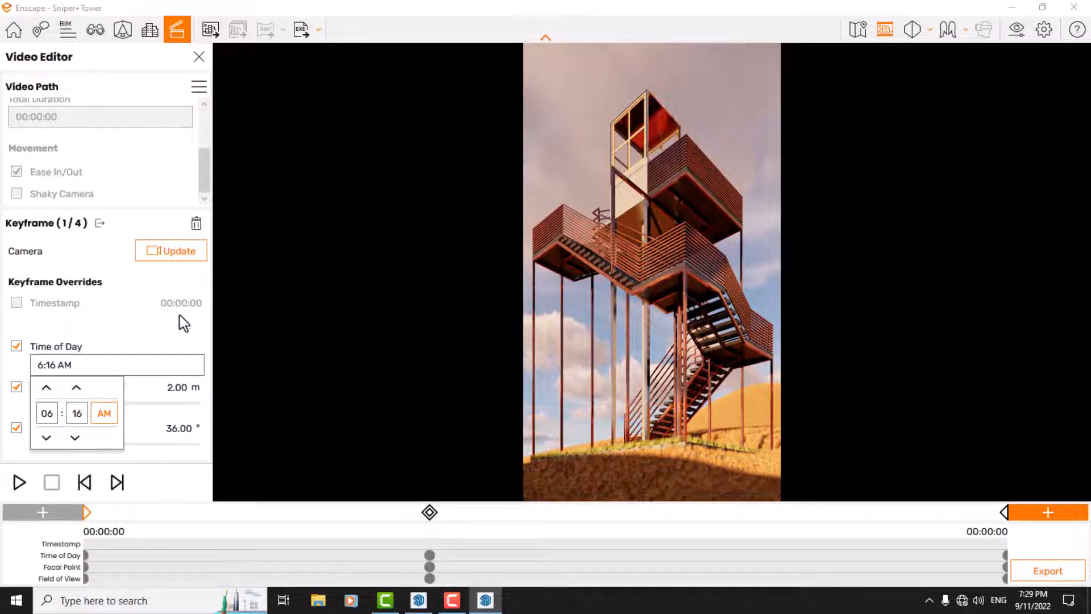
{"action": "left_click", "coordinate": [174, 258]}
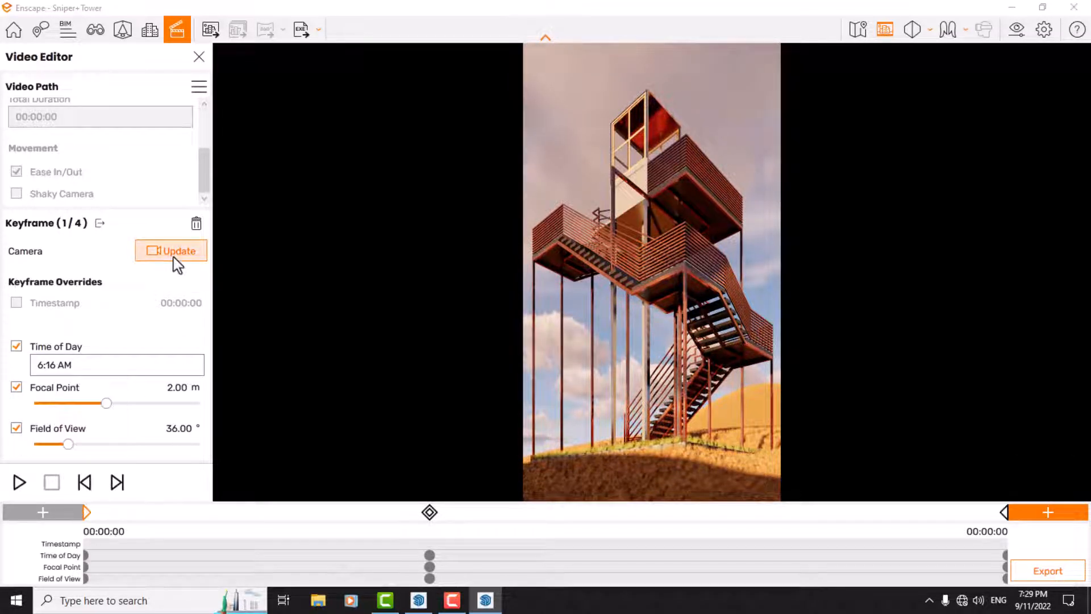
Step: Preview the video path and compare the settings of the middle and first keyframes
{"action": "left_click", "coordinate": [19, 483]}
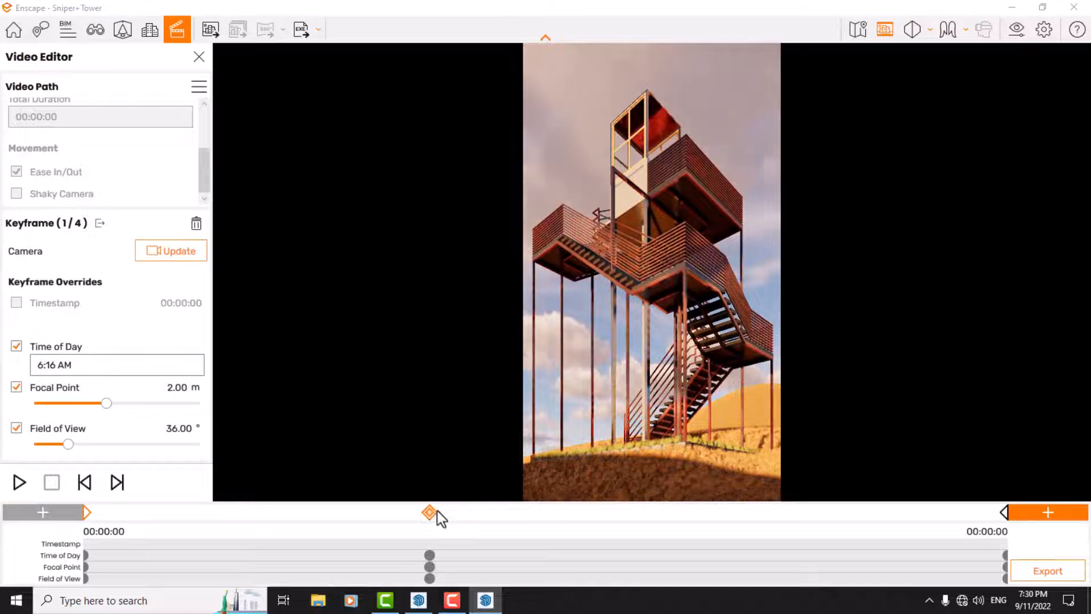
{"action": "left_click", "coordinate": [434, 514]}
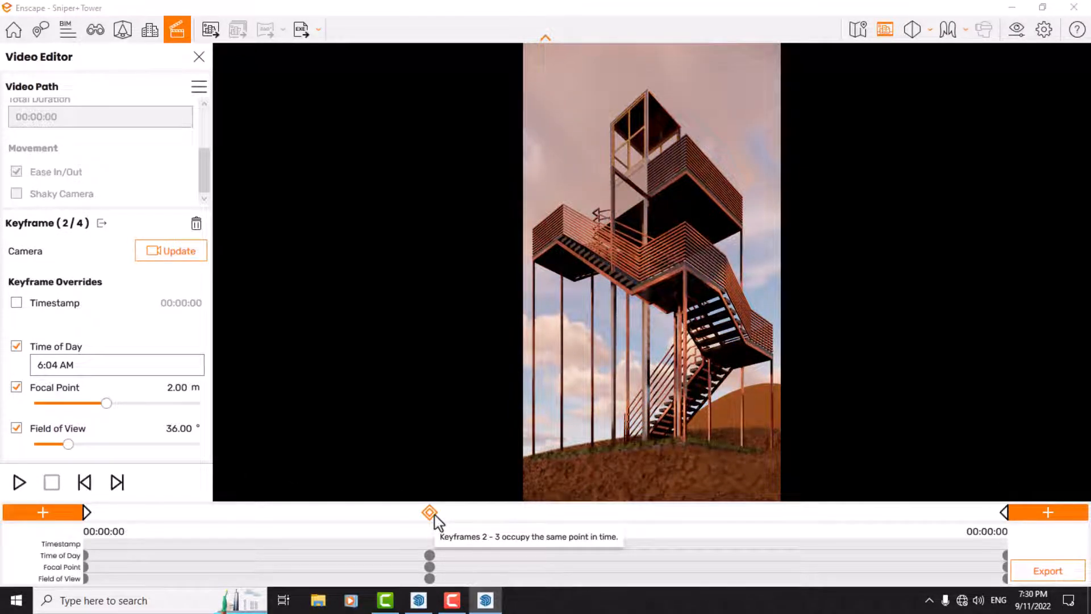
{"action": "left_click", "coordinate": [85, 513]}
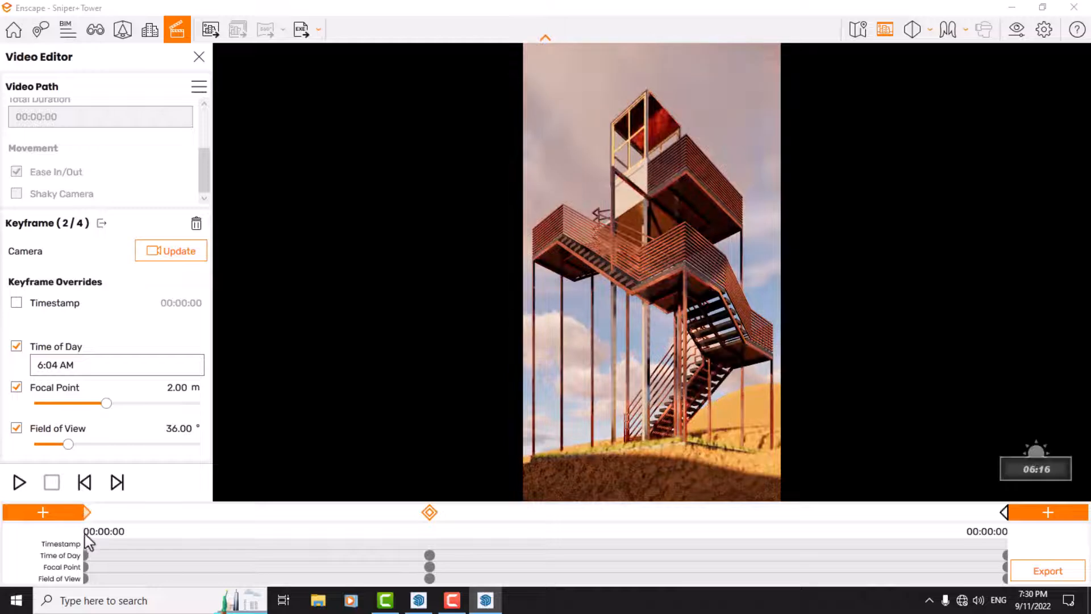
Step: Compare the keyframes' settings, then enable the middle keyframe's Timestamp override and set it to 00:00:10
{"action": "left_click", "coordinate": [432, 515]}
{"action": "left_click", "coordinate": [17, 492]}
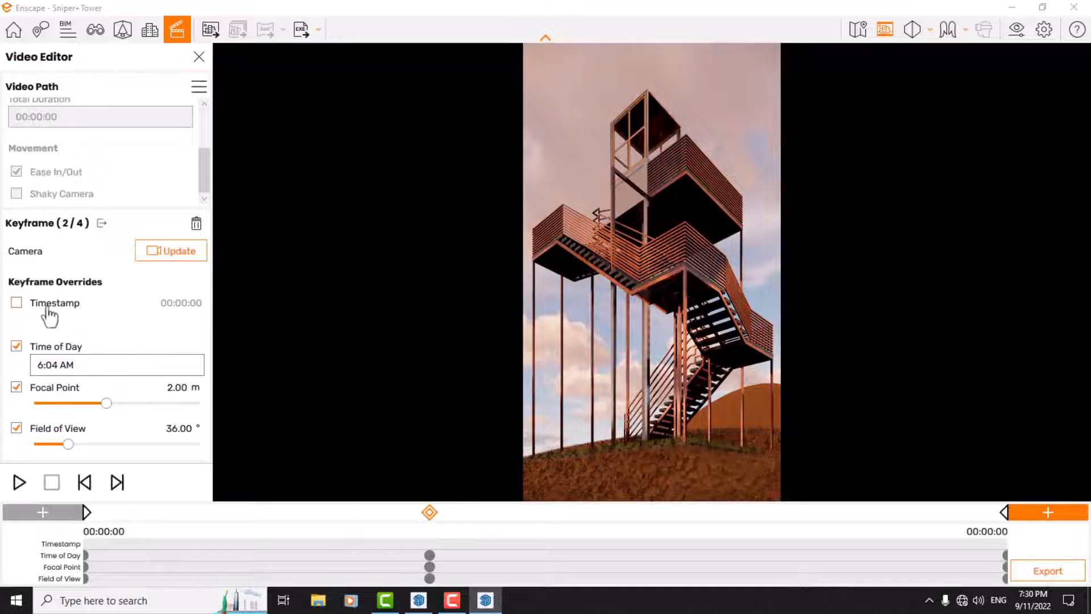
{"action": "left_click", "coordinate": [86, 510]}
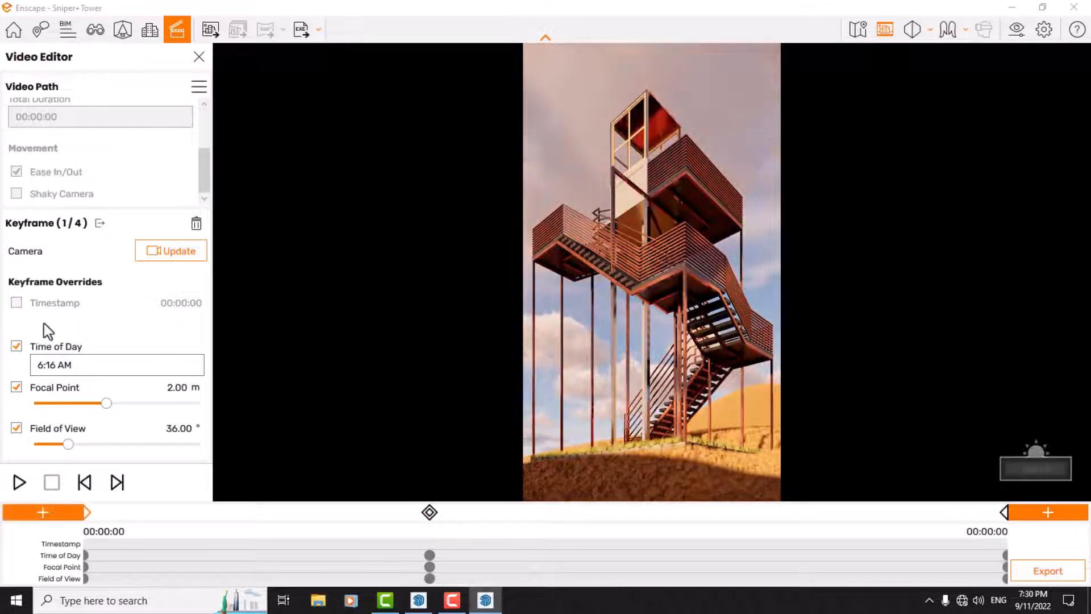
{"action": "left_click", "coordinate": [1006, 513]}
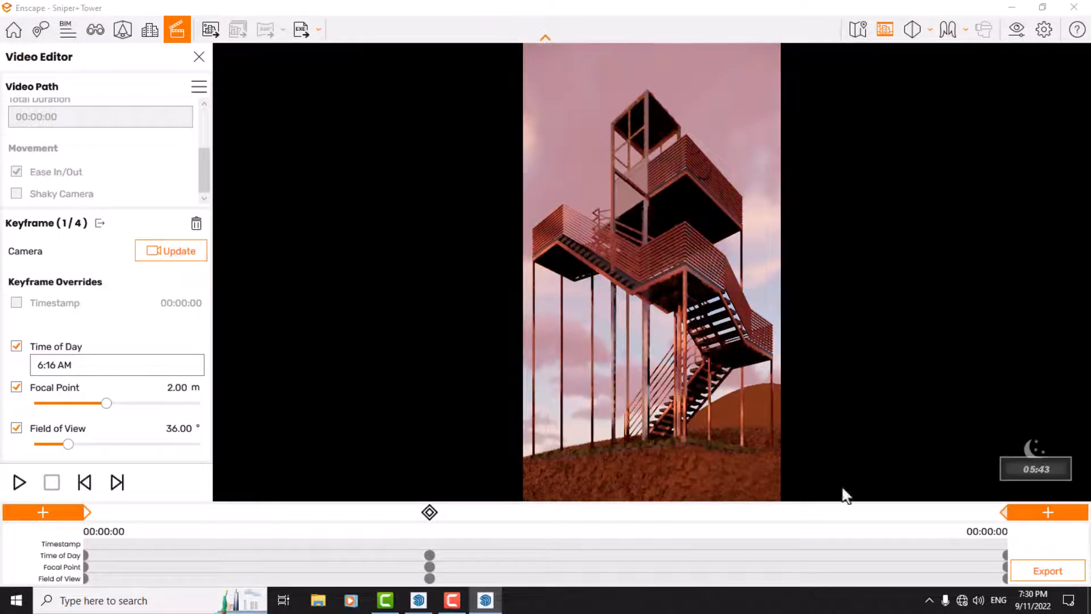
{"action": "left_click", "coordinate": [429, 511]}
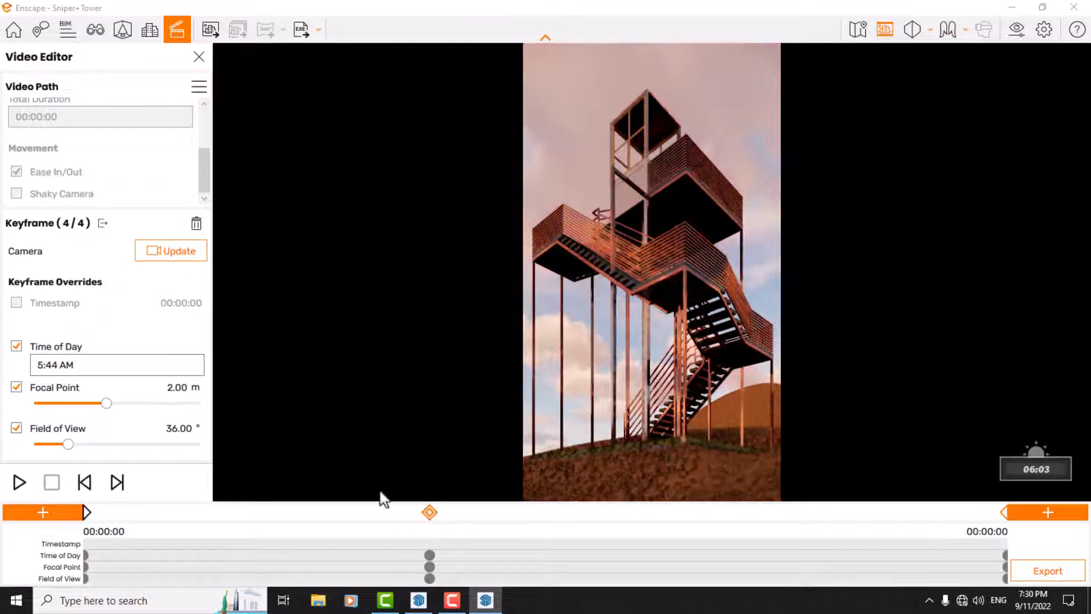
{"action": "left_click", "coordinate": [51, 303]}
{"action": "left_click", "coordinate": [60, 321]}
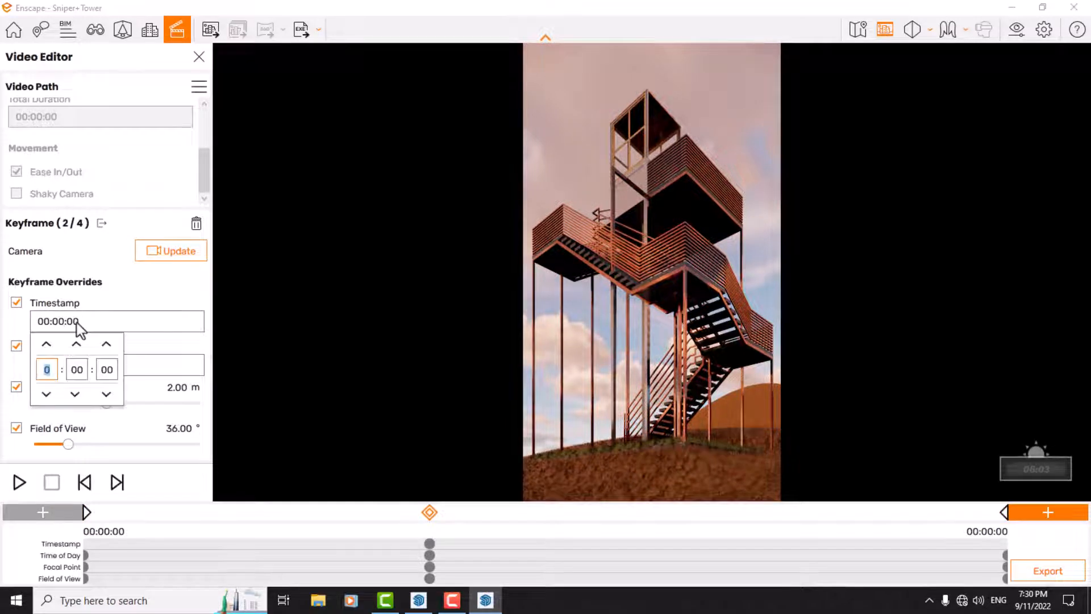
{"action": "left_click", "coordinate": [107, 345]}
{"action": "left_click", "coordinate": [107, 345]}
{"action": "left_click", "coordinate": [107, 345]}
{"action": "left_click", "coordinate": [106, 345]}
{"action": "left_click", "coordinate": [107, 345]}
{"action": "left_click", "coordinate": [107, 345]}
{"action": "left_click", "coordinate": [107, 345]}
{"action": "left_click", "coordinate": [107, 345]}
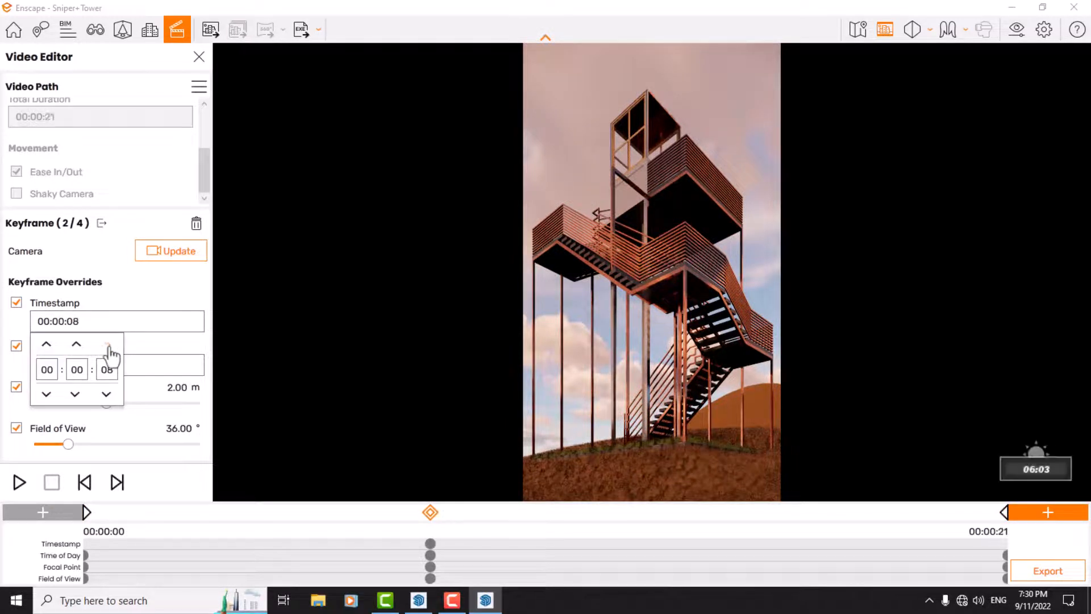
{"action": "left_click", "coordinate": [107, 345]}
{"action": "left_click", "coordinate": [107, 345]}
{"action": "left_click", "coordinate": [142, 283]}
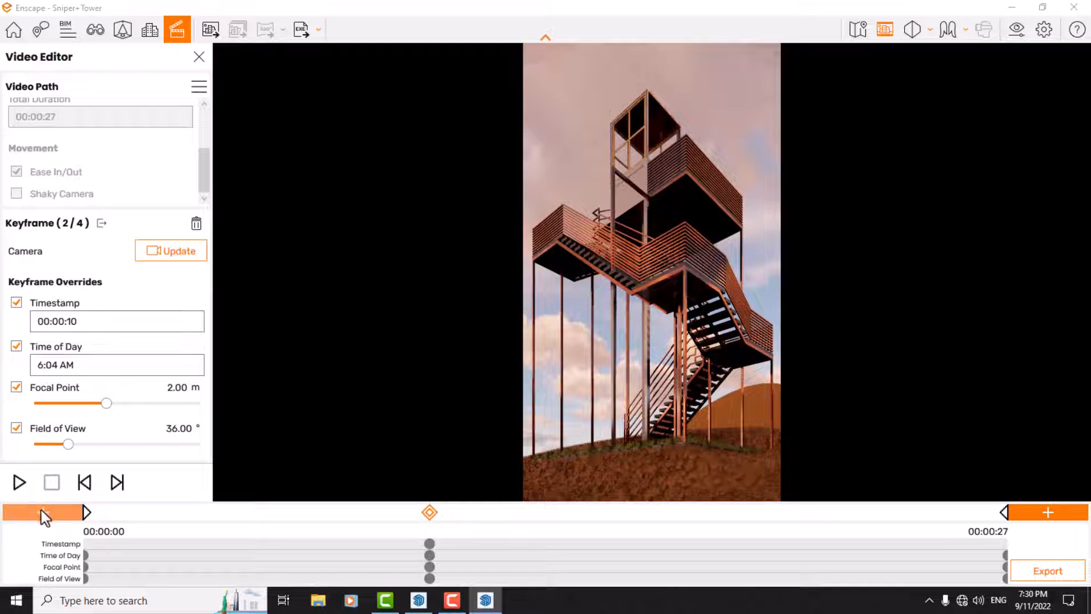
Step: Preview the timed video path and check the settings of the first, middle and last keyframes
{"action": "left_click", "coordinate": [19, 482]}
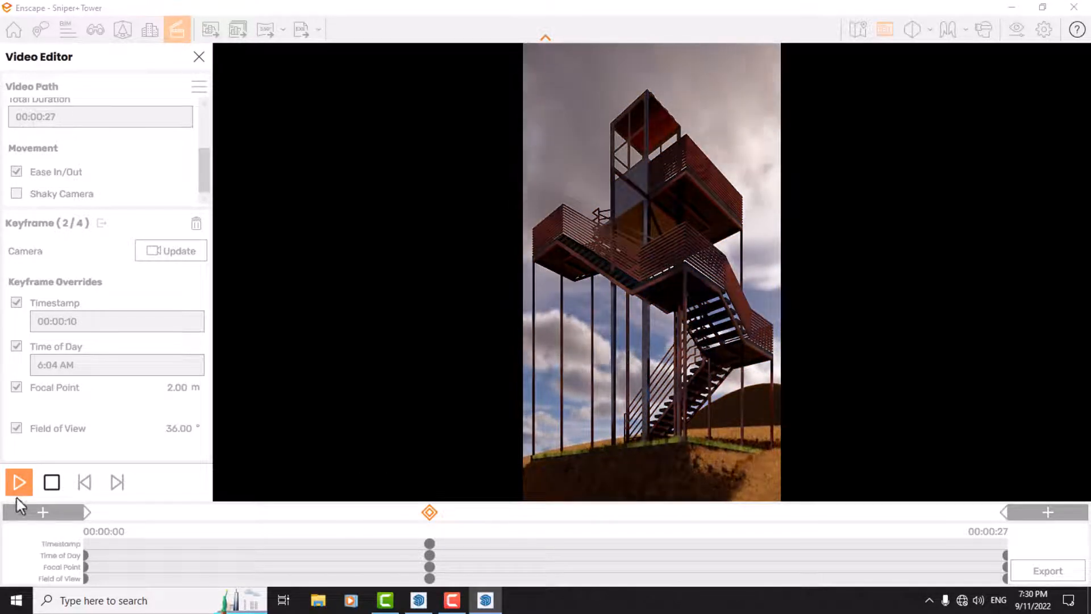
{"action": "left_click", "coordinate": [52, 482]}
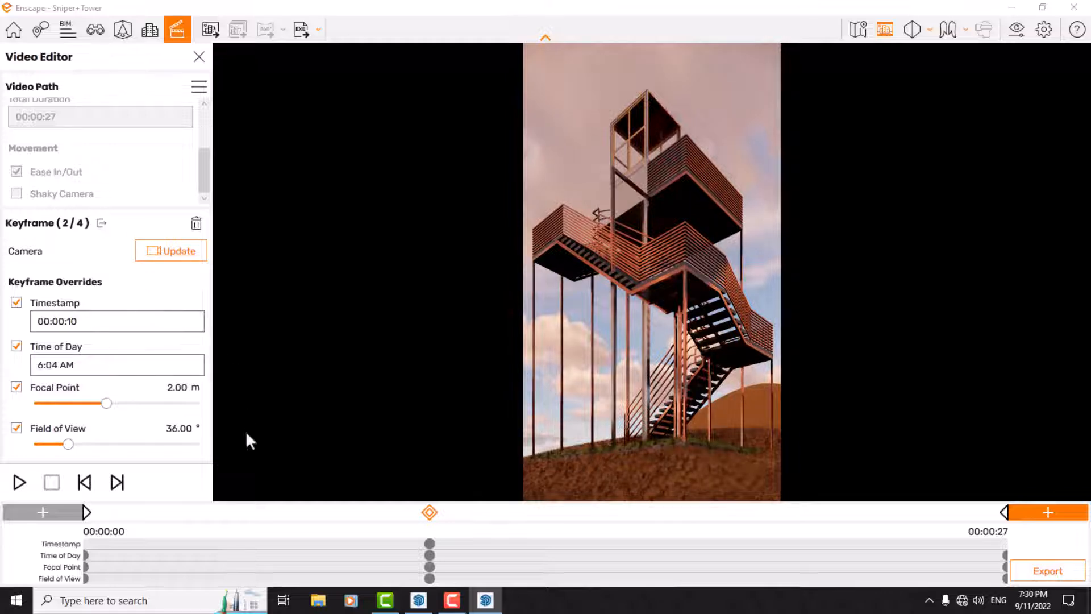
{"action": "left_click", "coordinate": [87, 513]}
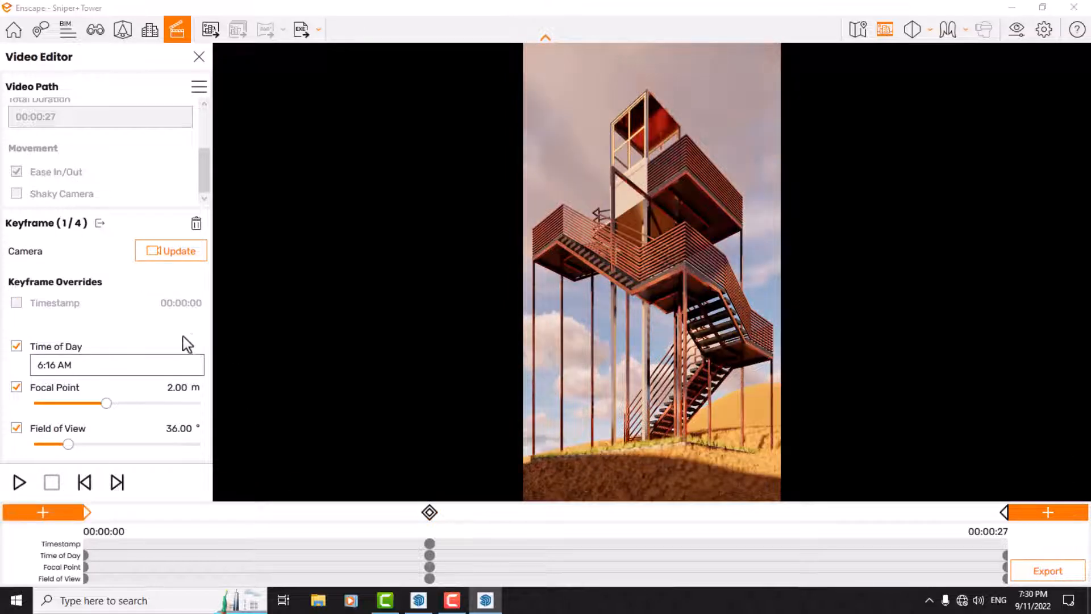
{"action": "left_click", "coordinate": [430, 514]}
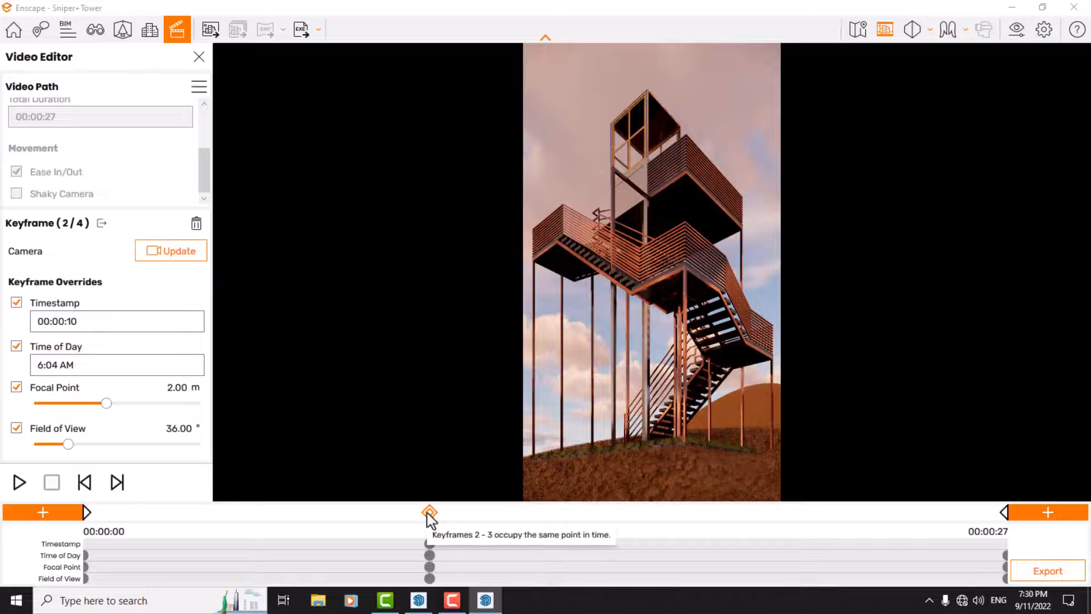
{"action": "left_click", "coordinate": [1003, 513]}
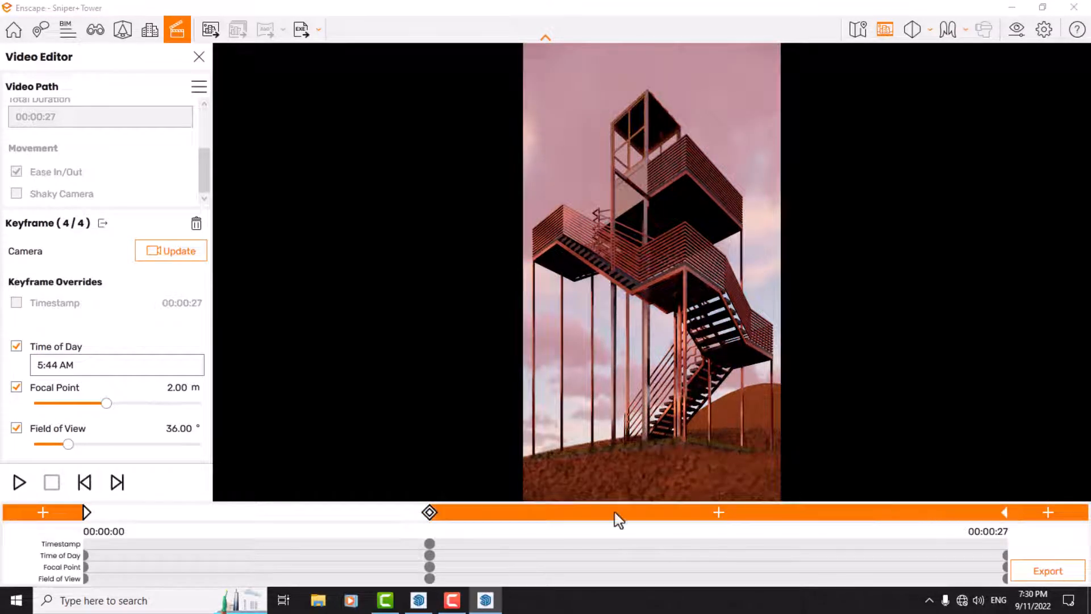
Step: Add four more keyframes to the video path between the middle keyframe and its end
{"action": "left_click", "coordinate": [637, 517]}
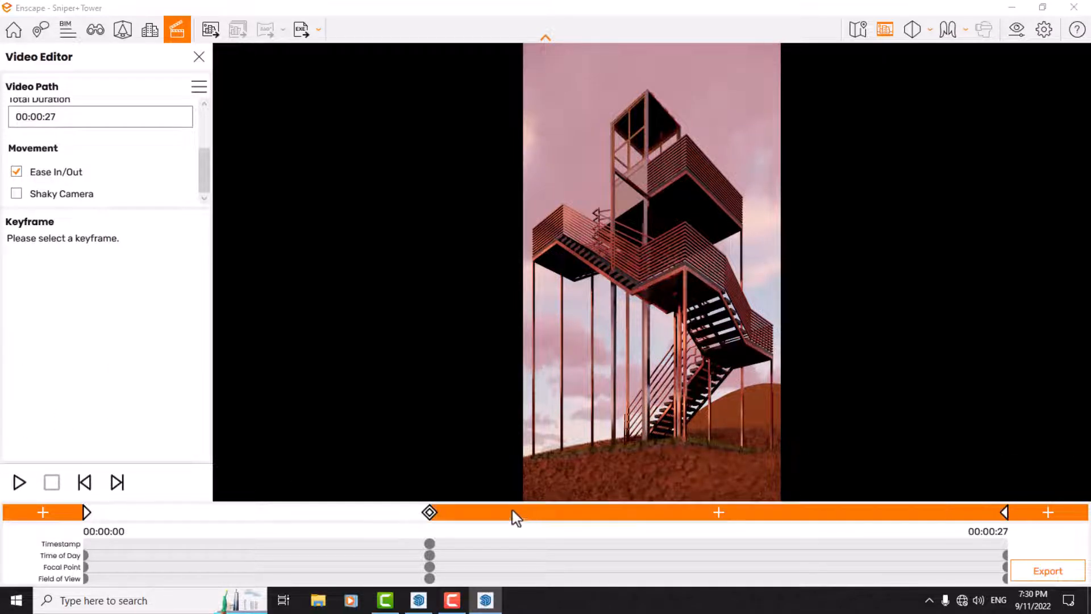
{"action": "left_click", "coordinate": [430, 513]}
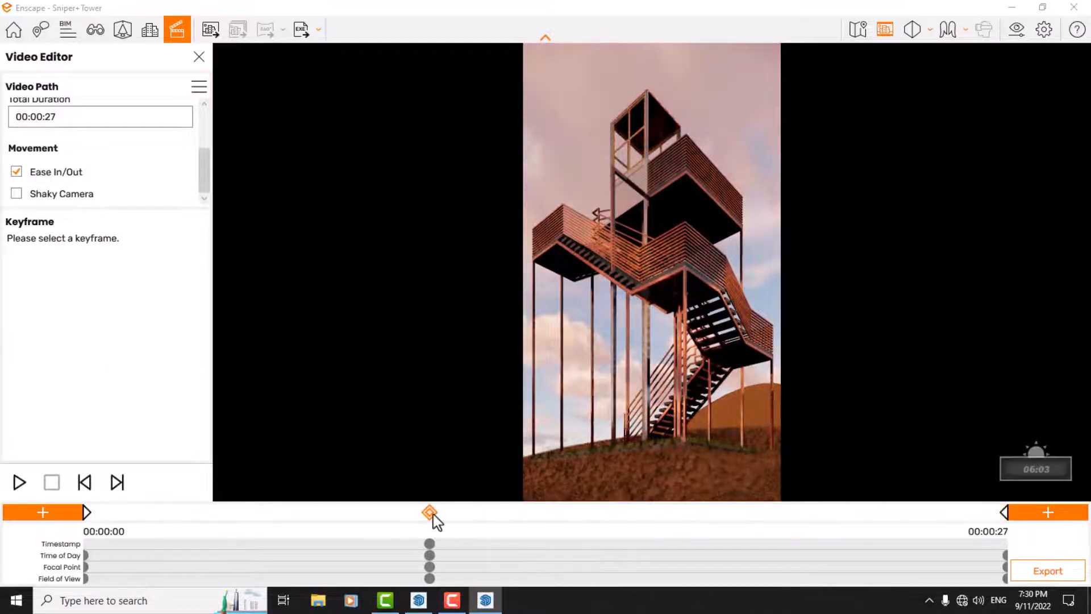
{"action": "left_click", "coordinate": [724, 518]}
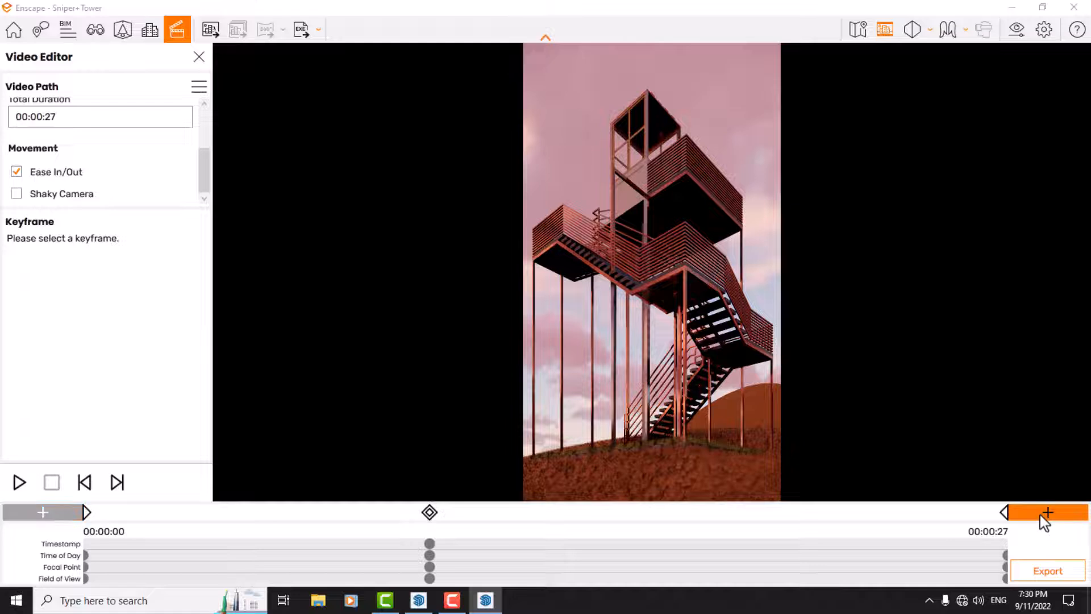
Step: Set the first keyframe's Time of Day to 6:30 AM
{"action": "left_click", "coordinate": [88, 513]}
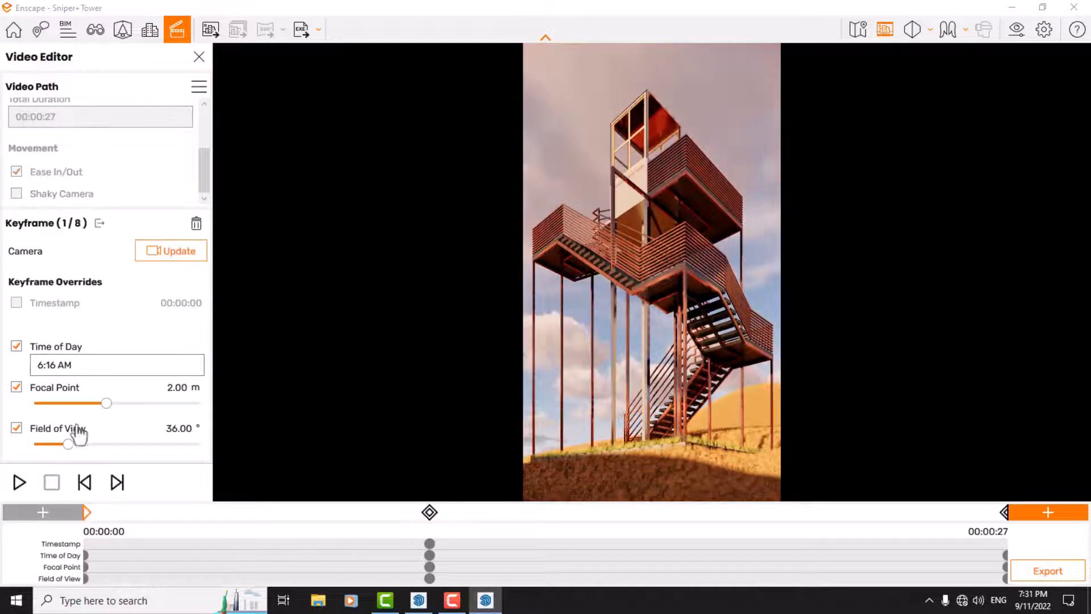
{"action": "left_click", "coordinate": [57, 367]}
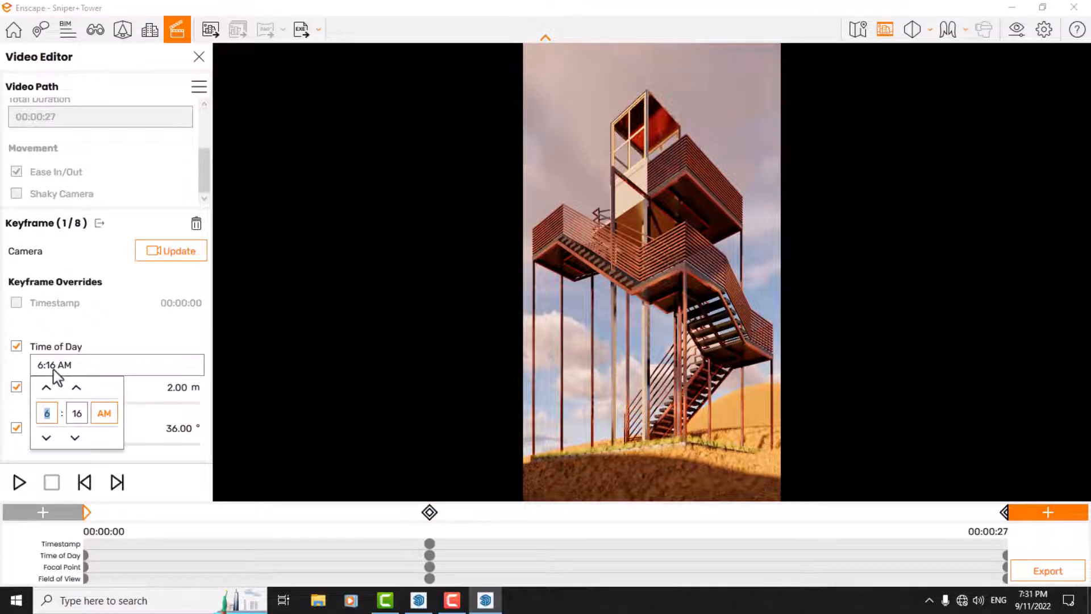
{"action": "left_click", "coordinate": [76, 391]}
{"action": "left_click", "coordinate": [76, 391]}
{"action": "left_click", "coordinate": [76, 391]}
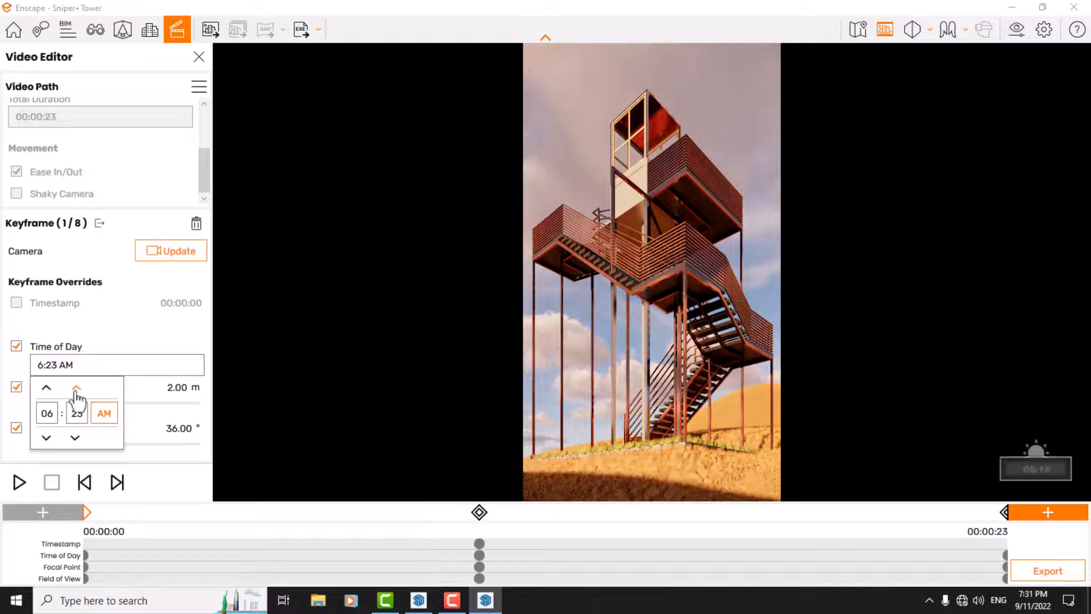
{"action": "left_click", "coordinate": [76, 391]}
{"action": "left_click", "coordinate": [76, 391]}
{"action": "left_click", "coordinate": [76, 391]}
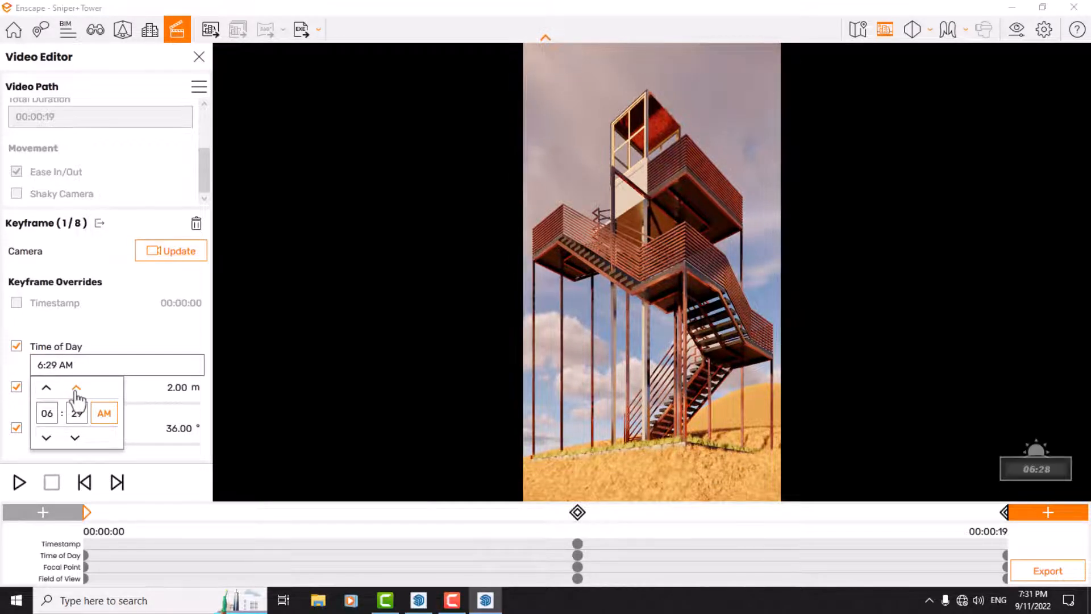
{"action": "left_click", "coordinate": [76, 391]}
{"action": "left_click", "coordinate": [142, 339]}
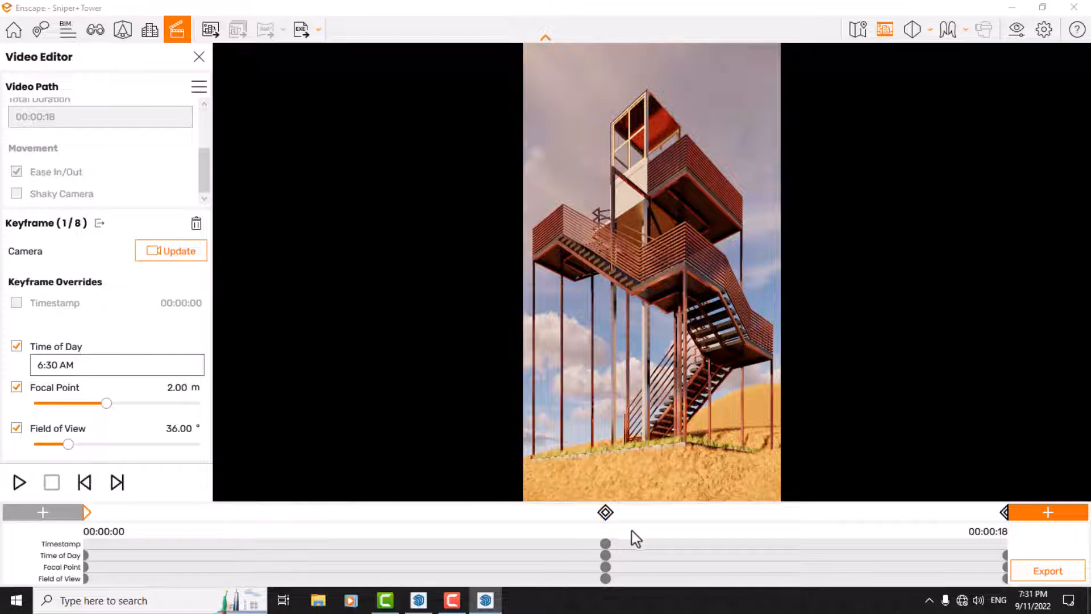
Step: Set the middle keyframe's Timestamp to 00:00:26, preview the path and update that keyframe's camera
{"action": "left_click", "coordinate": [605, 513]}
{"action": "left_click", "coordinate": [75, 321]}
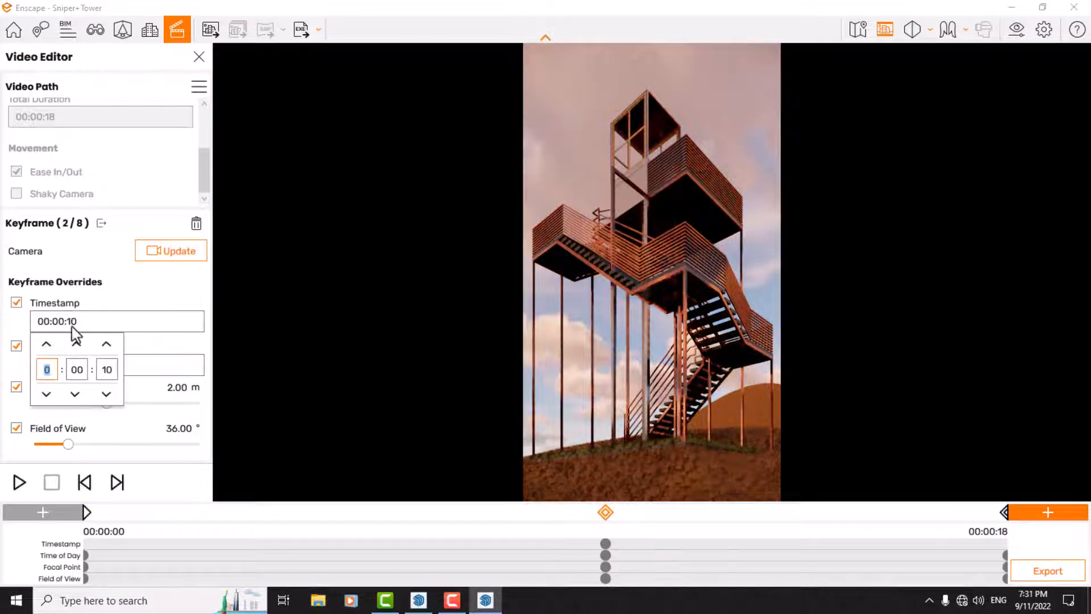
{"action": "left_click", "coordinate": [106, 344]}
{"action": "left_click", "coordinate": [106, 345]}
{"action": "left_click", "coordinate": [107, 344]}
{"action": "left_click", "coordinate": [106, 344]}
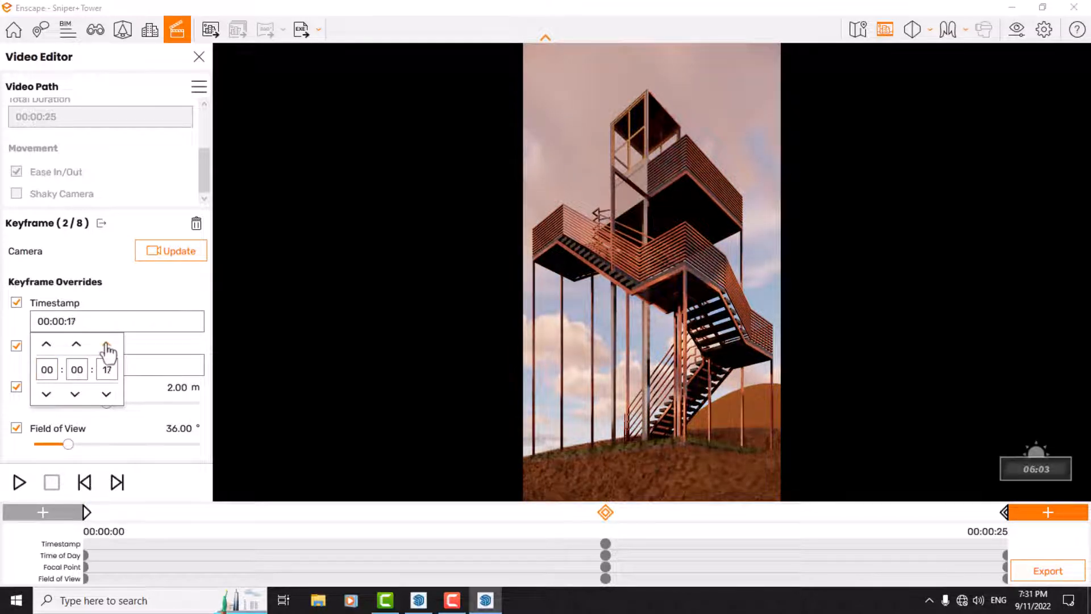
{"action": "left_click", "coordinate": [106, 344]}
{"action": "left_click", "coordinate": [107, 345]}
{"action": "left_click", "coordinate": [106, 344]}
{"action": "left_click", "coordinate": [106, 344]}
{"action": "left_click", "coordinate": [18, 482]}
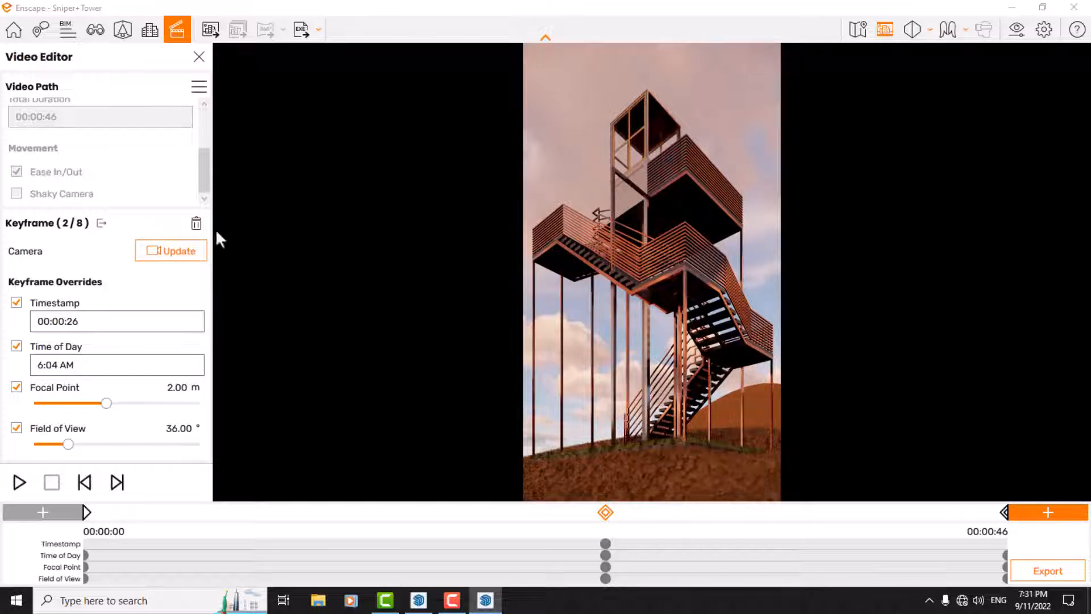
{"action": "left_click", "coordinate": [186, 249]}
{"action": "left_click", "coordinate": [1017, 10]}
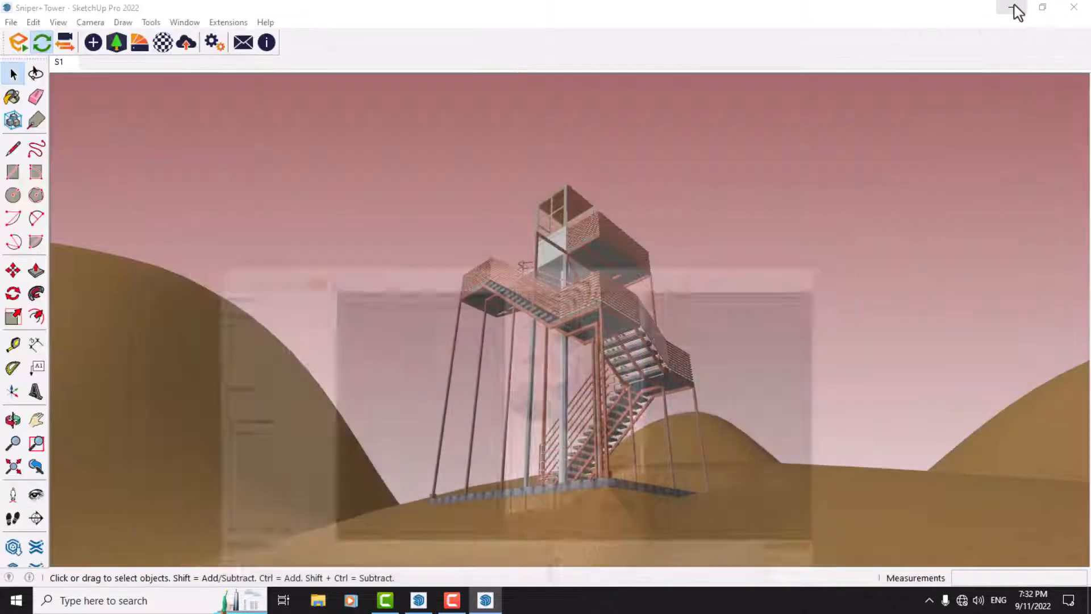
{"action": "middle_click_drag", "start_coordinate": [550, 403], "coordinate": [521, 573]}
{"action": "scroll", "coordinate": [617, 493], "scroll_direction": "up", "scroll_amount": 5}
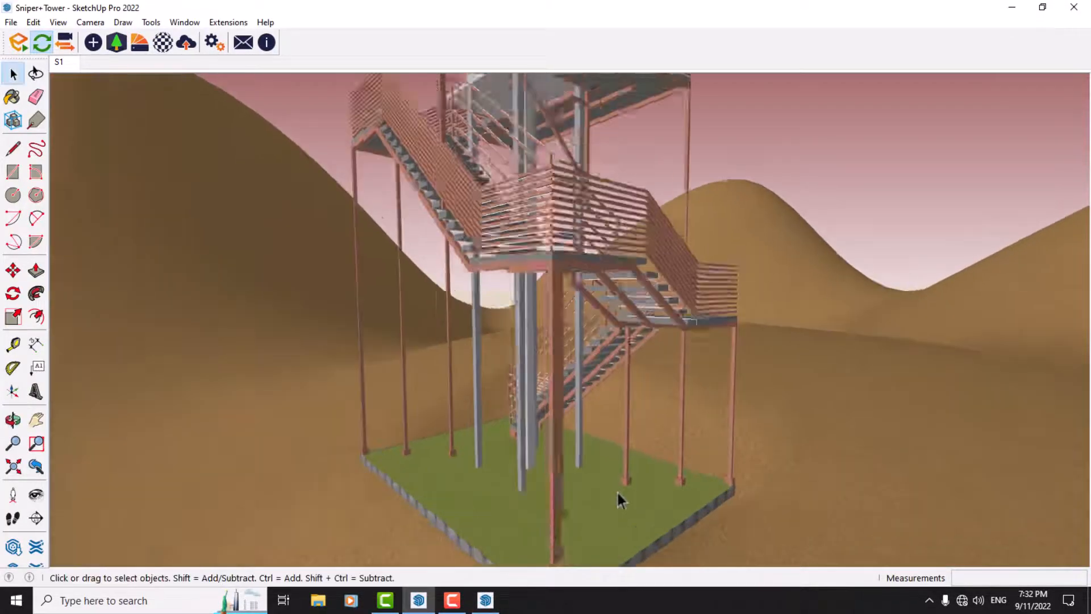
{"action": "left_click", "coordinate": [483, 606]}
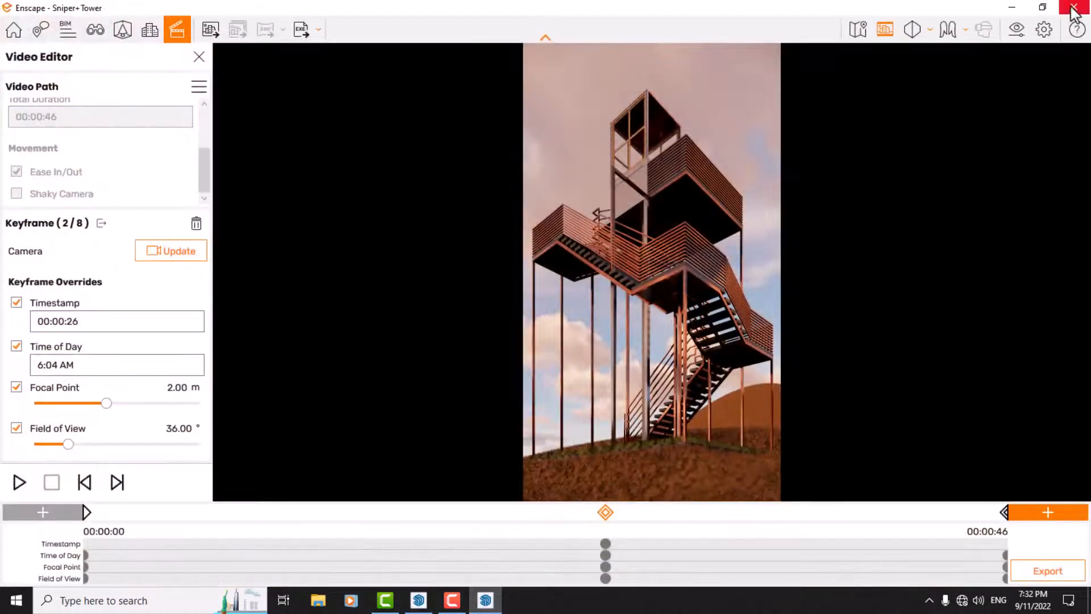
Step: Toggle Enable Sound off and back on, and disable Show Sound Sources in the Enscape window preferences
{"action": "left_click", "coordinate": [1053, 24]}
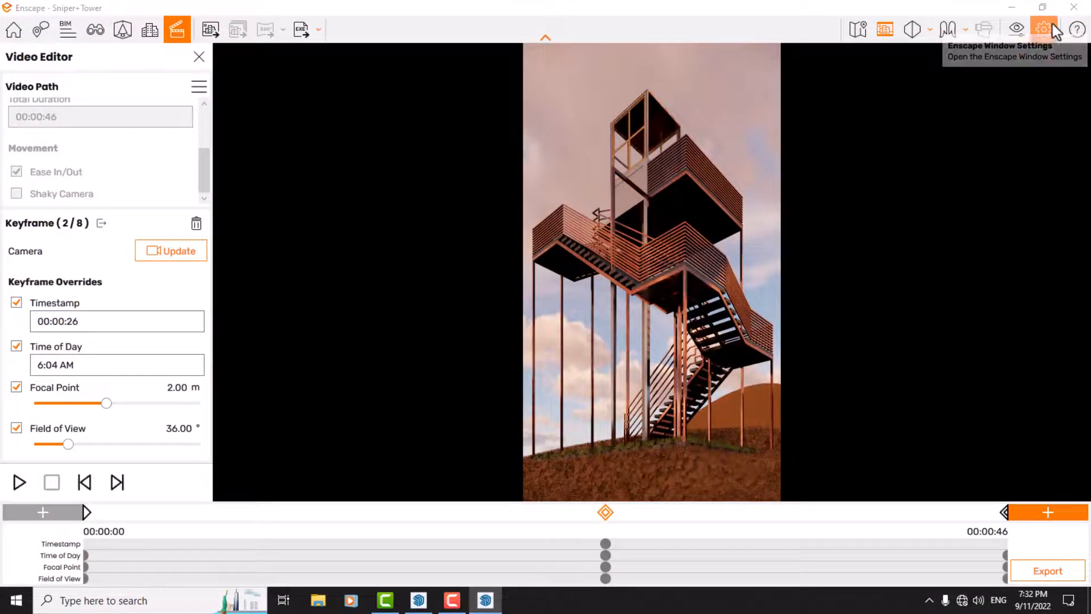
{"action": "left_click", "coordinate": [348, 156]}
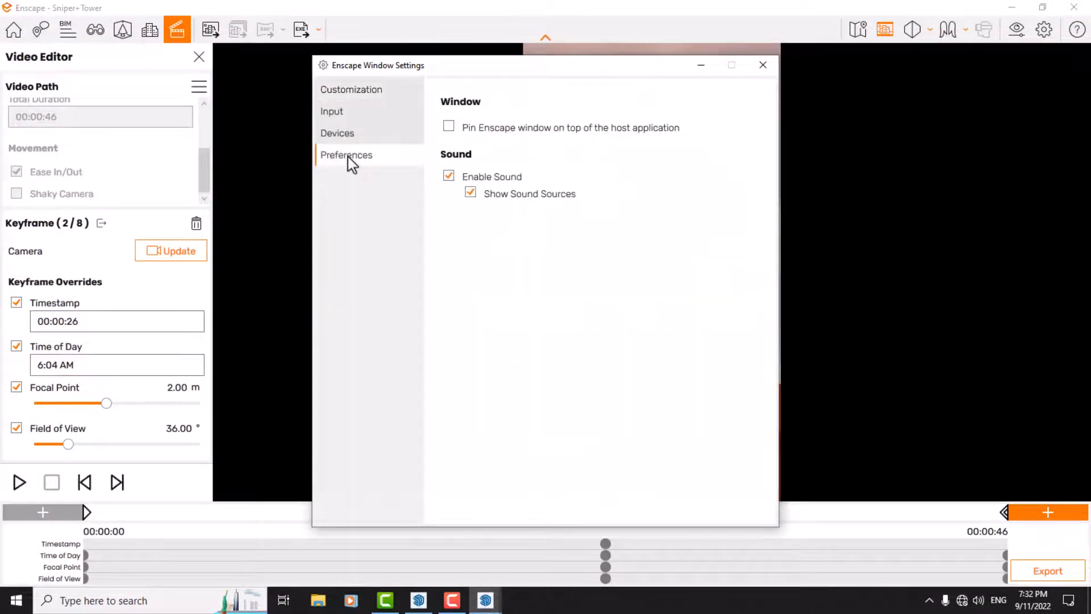
{"action": "left_click", "coordinate": [448, 176]}
{"action": "left_click", "coordinate": [449, 178]}
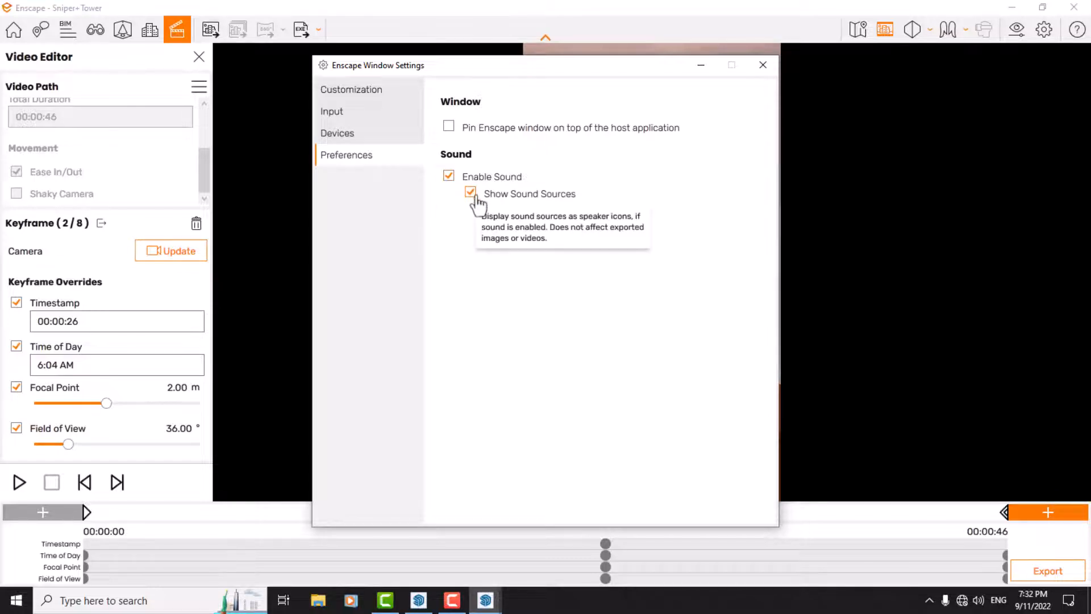
{"action": "left_click", "coordinate": [471, 193]}
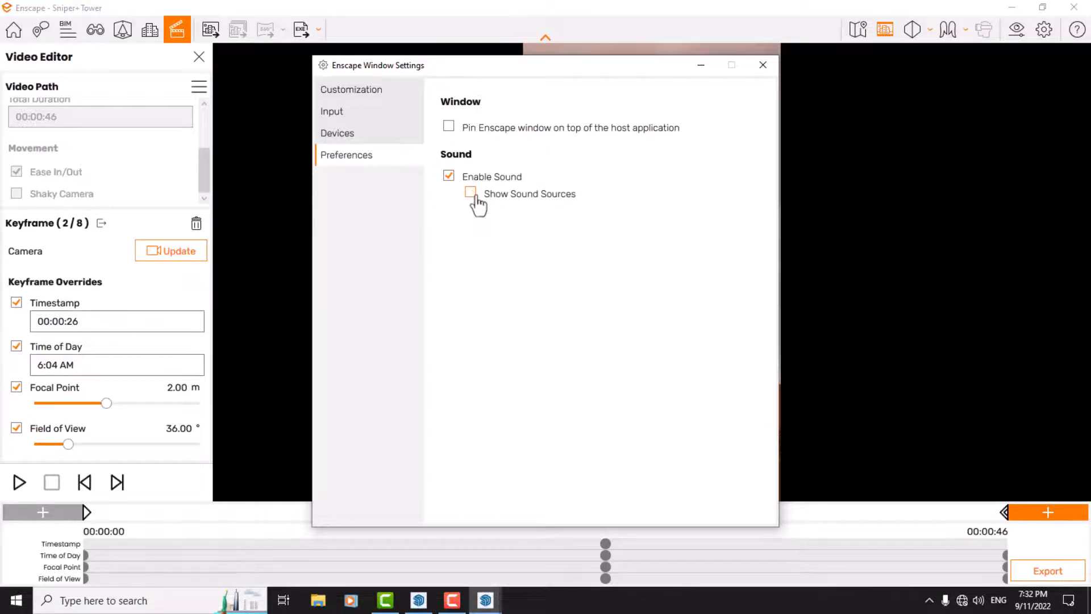
{"action": "left_click", "coordinate": [762, 66]}
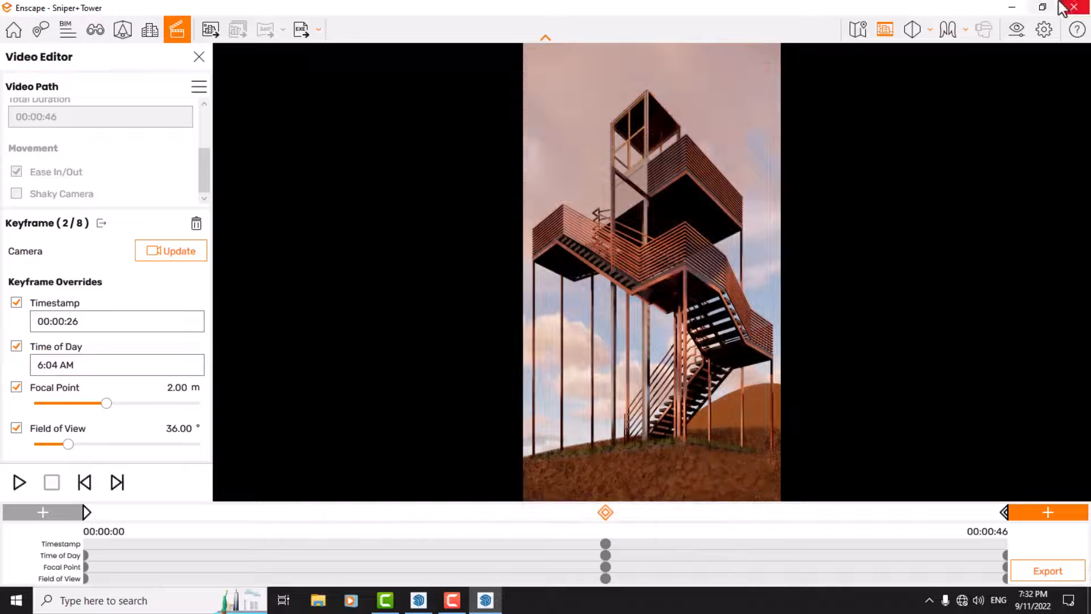
Step: Switch to SketchUp and create an Enscape sound source using the file Nickel Back When We Stand Together
{"action": "left_click", "coordinate": [1012, 7]}
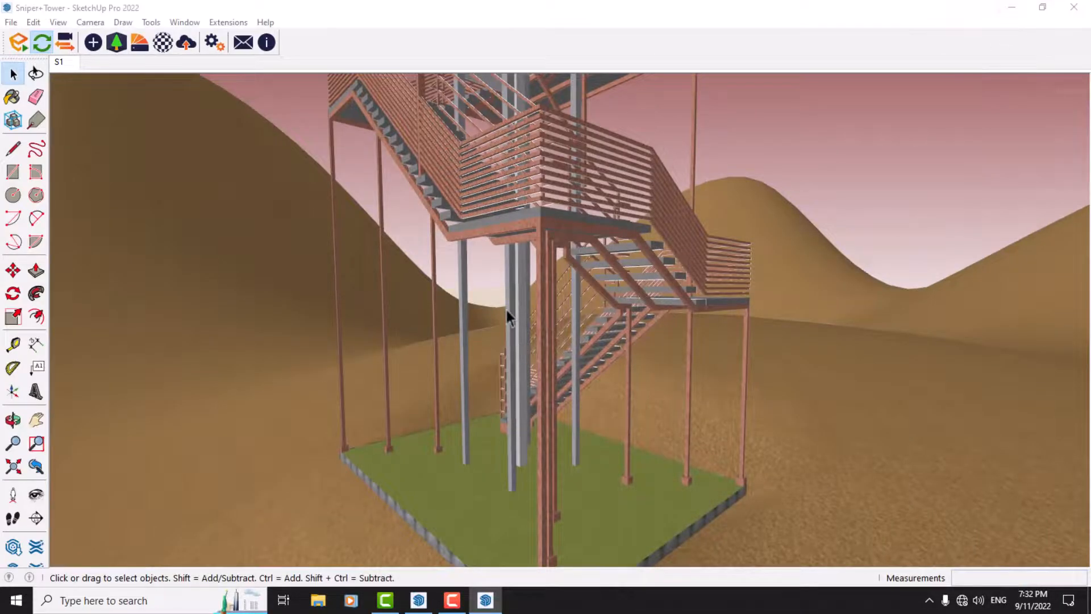
{"action": "scroll", "coordinate": [507, 308], "scroll_direction": "down", "scroll_amount": 4}
{"action": "mouse_move", "coordinate": [507, 309]}
{"action": "middle_mouse_down"}
{"action": "mouse_move", "coordinate": [529, 378]}
{"action": "mouse_move", "coordinate": [495, 427]}
{"action": "middle_mouse_up"}
{"action": "scroll", "coordinate": [495, 427], "scroll_direction": "up", "scroll_amount": 4}
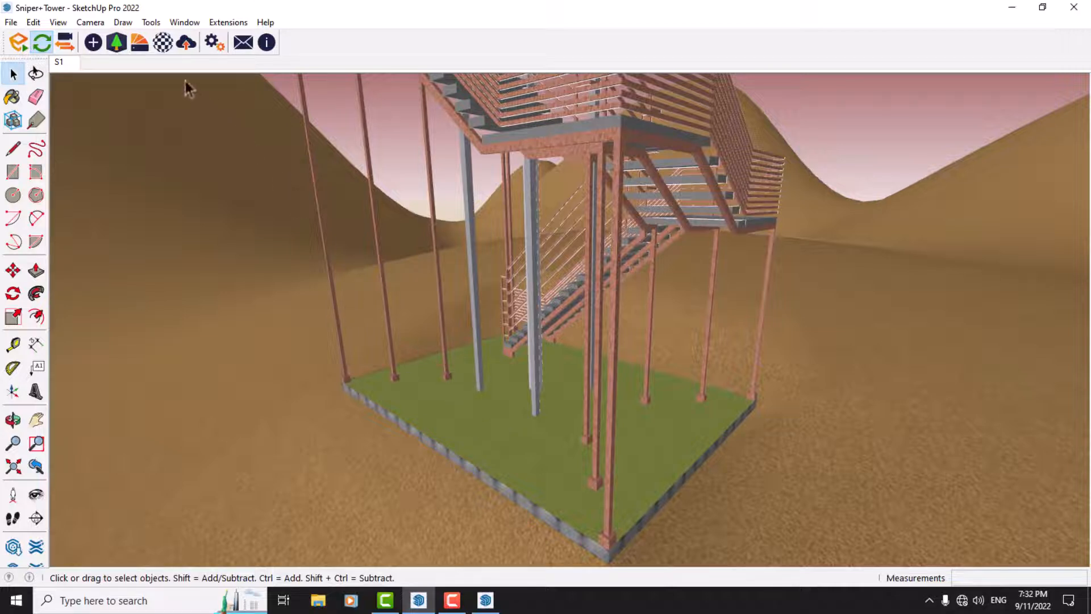
{"action": "left_click", "coordinate": [92, 44]}
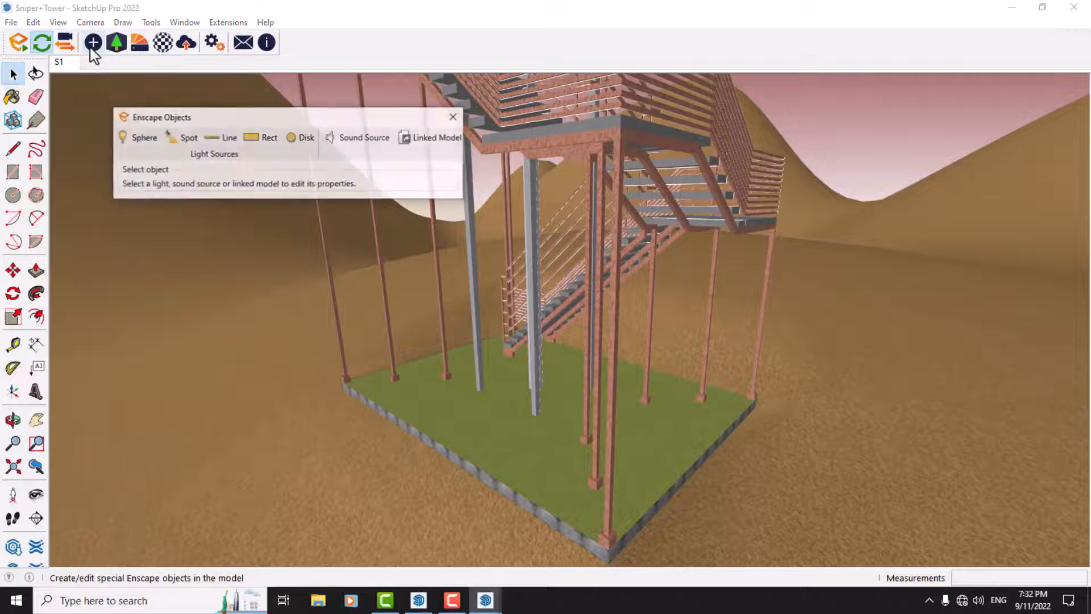
{"action": "left_click", "coordinate": [342, 140]}
{"action": "scroll", "coordinate": [293, 341], "scroll_direction": "down", "scroll_amount": 1}
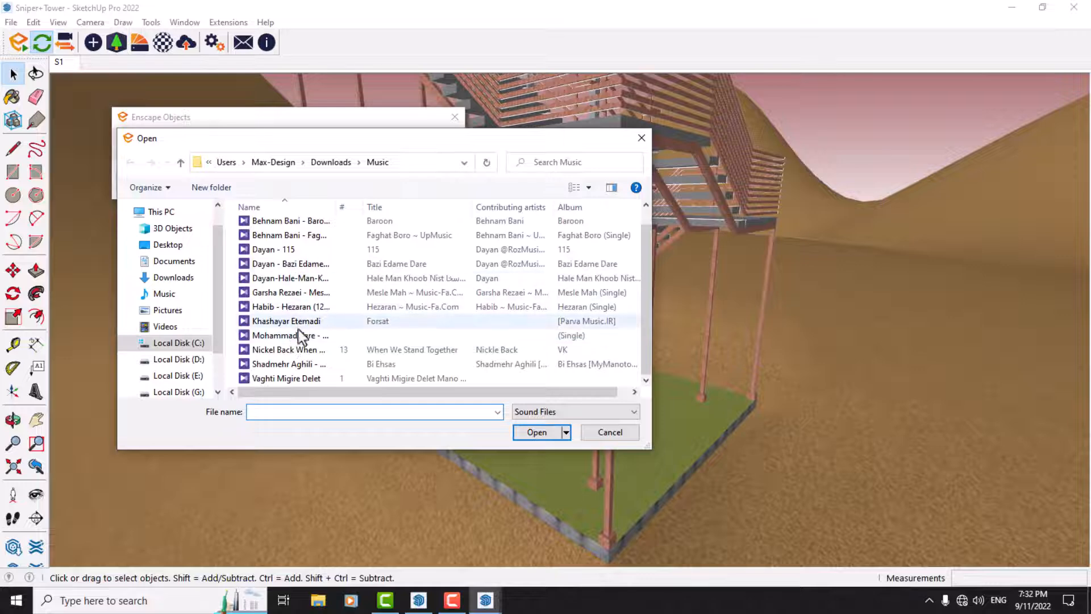
{"action": "left_click", "coordinate": [297, 351]}
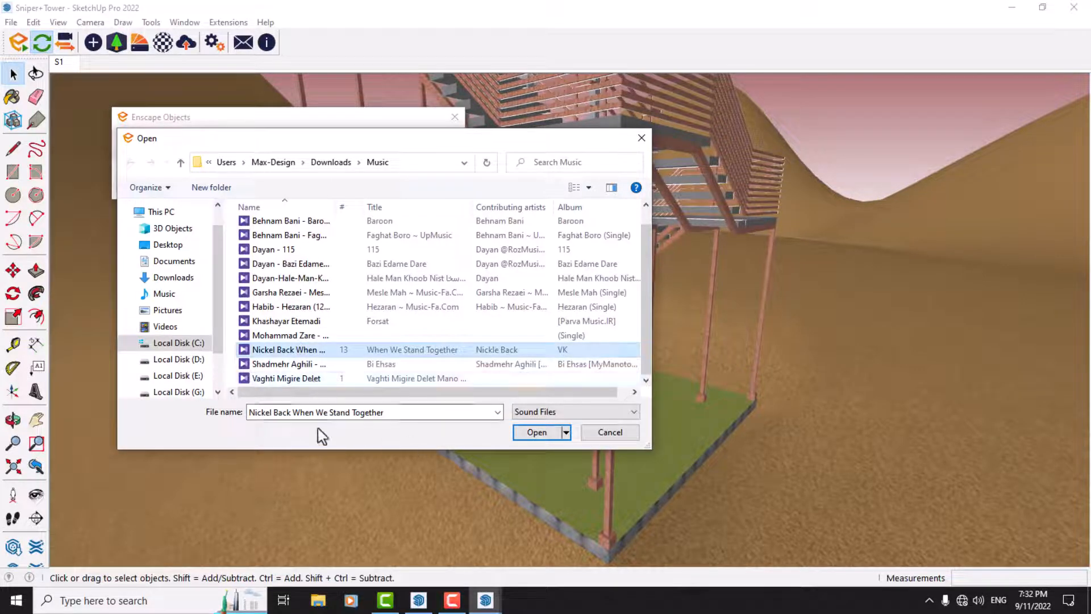
{"action": "left_click", "coordinate": [538, 433]}
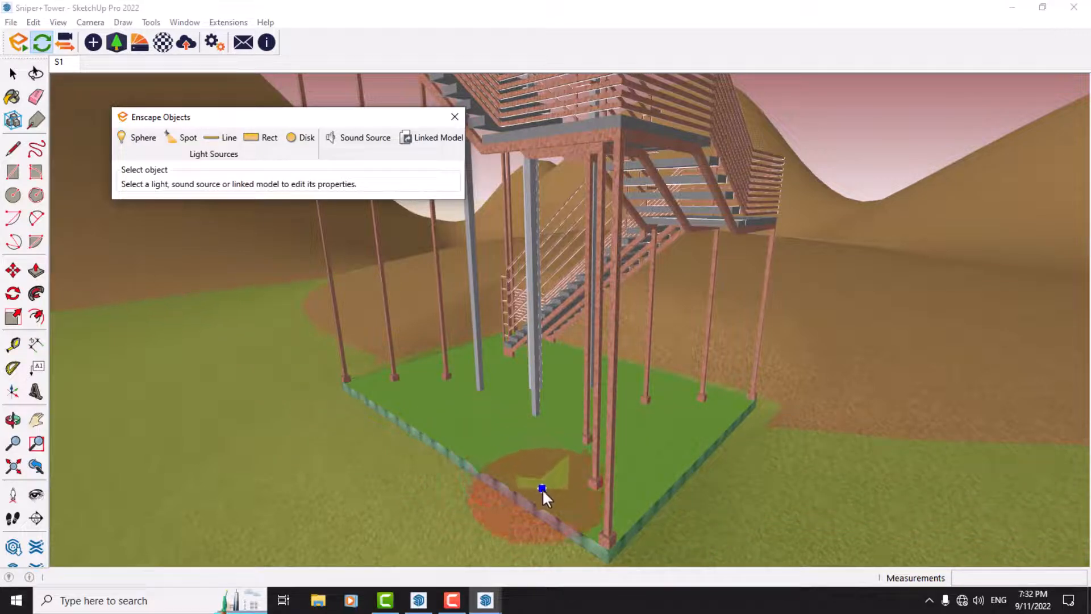
Step: Place the sound source along the edge of the grass base, near the corner post at the back
{"action": "scroll", "coordinate": [435, 388], "scroll_direction": "up", "scroll_amount": 4}
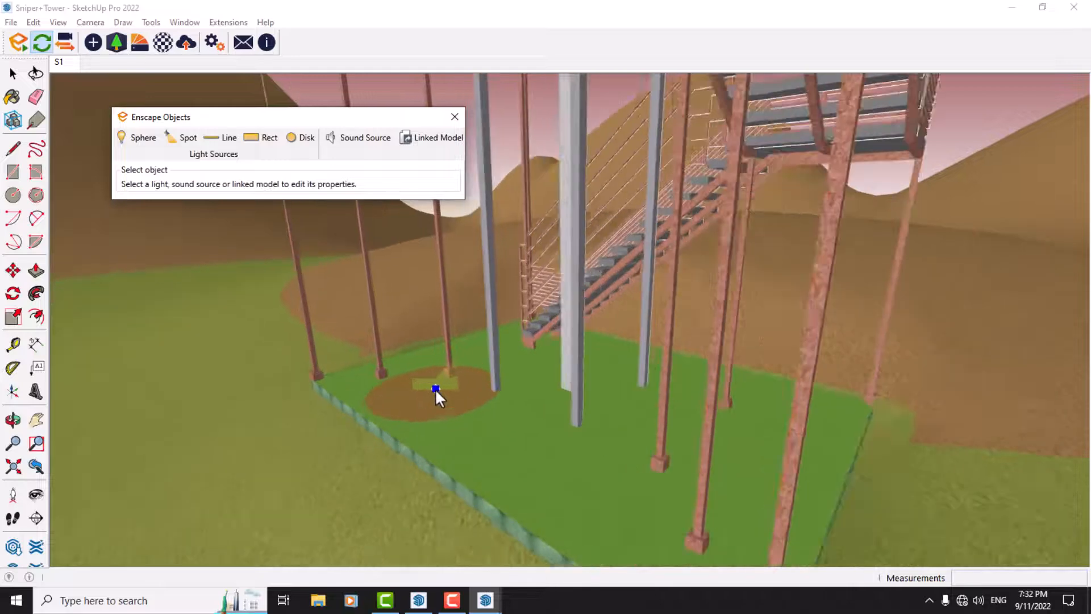
{"action": "scroll", "coordinate": [435, 388], "scroll_direction": "up", "scroll_amount": 2}
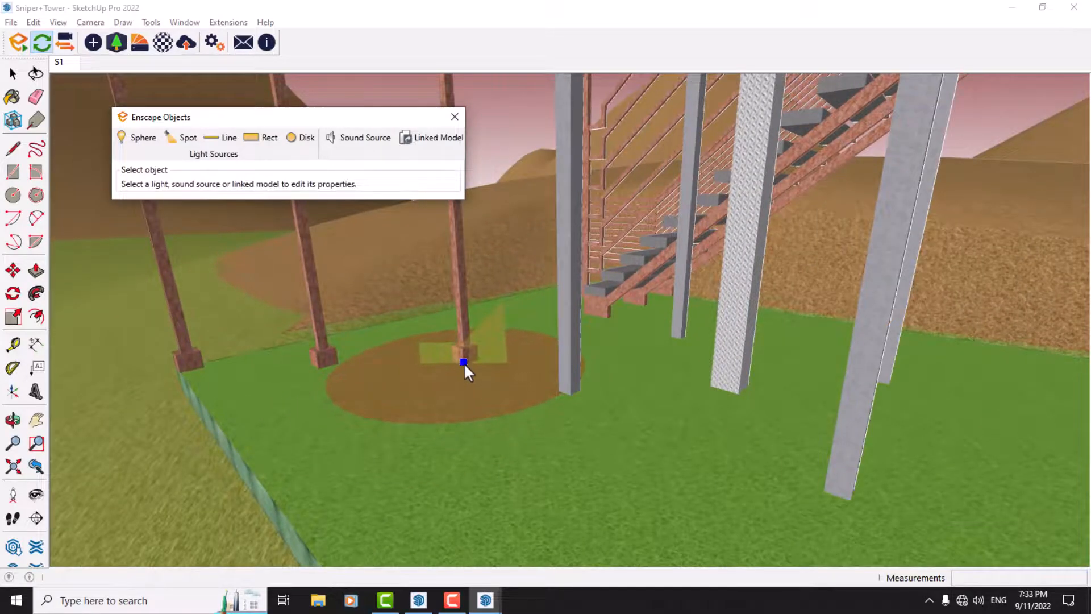
{"action": "left_click", "coordinate": [181, 371]}
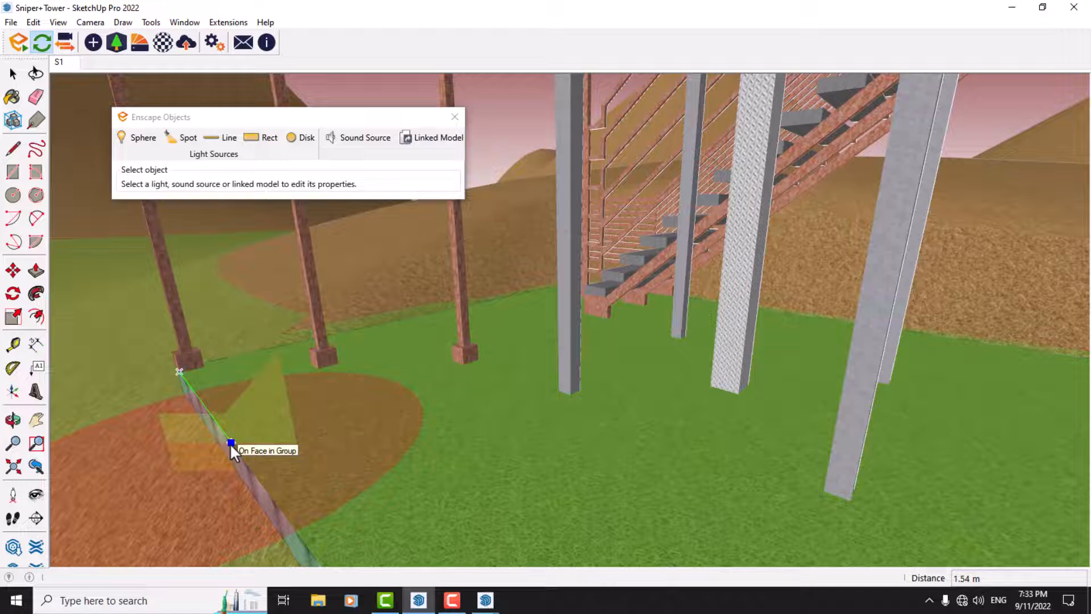
{"action": "left_click", "coordinate": [209, 413]}
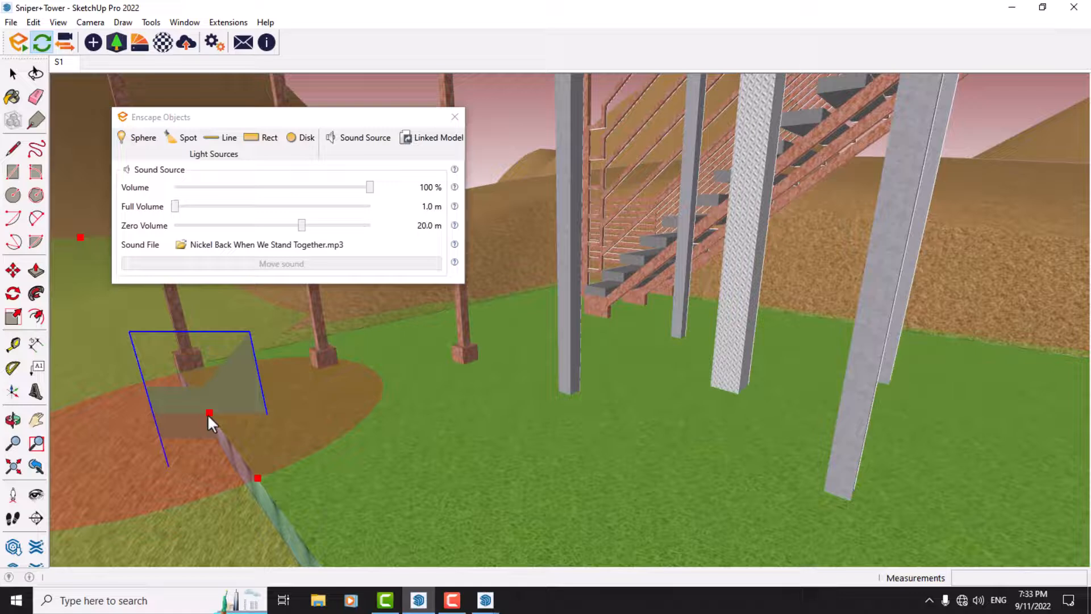
{"action": "left_click", "coordinate": [208, 416]}
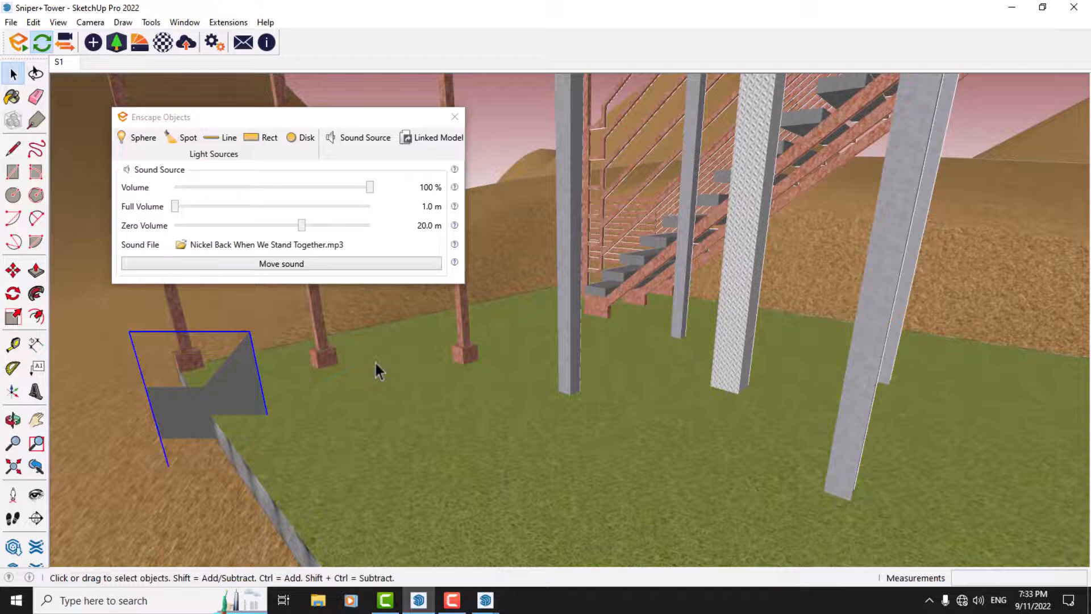
Step: Set the sound source's Full Volume to 4.0 m and its Zero Volume to 37 m, and close Enscape Objects
{"action": "scroll", "coordinate": [374, 360], "scroll_direction": "down", "scroll_amount": 5}
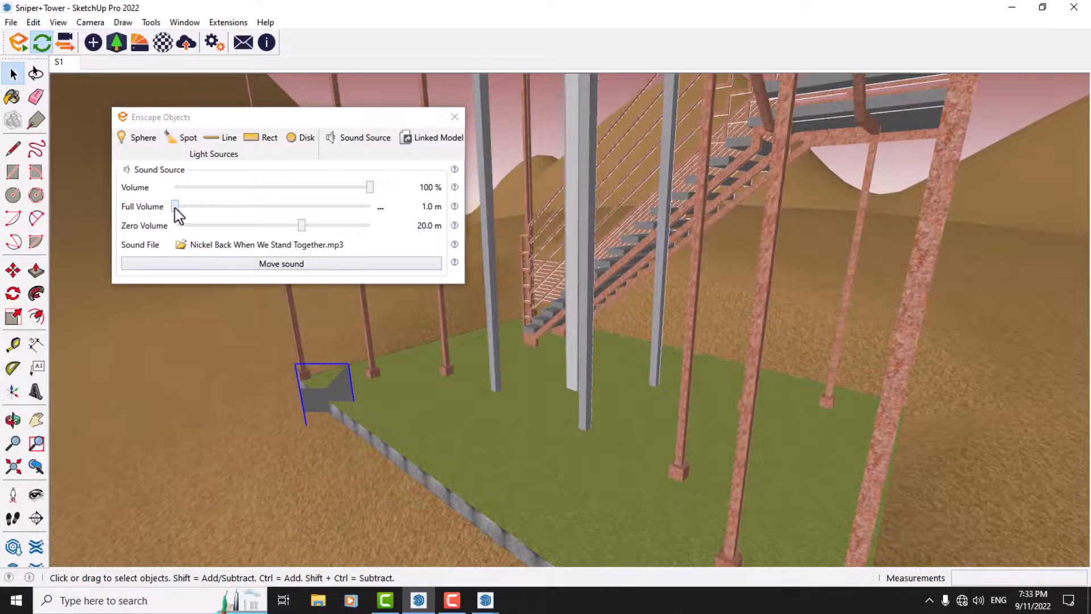
{"action": "left_click_drag", "start_coordinate": [176, 207], "coordinate": [292, 206]}
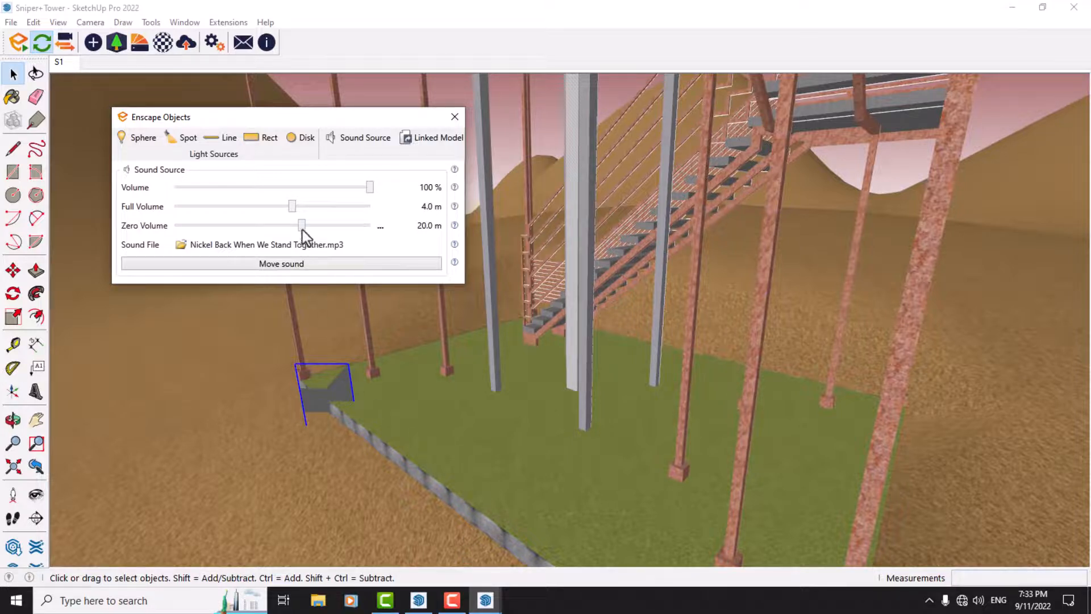
{"action": "left_click", "coordinate": [382, 226]}
{"action": "left_click", "coordinate": [408, 254]}
{"action": "type", "text": "37"}
{"action": "key", "text": "Return"}
{"action": "left_click", "coordinate": [454, 117]}
Step: Switch to the Enscape window and open the export settings for the video path
{"action": "left_click", "coordinate": [482, 604]}
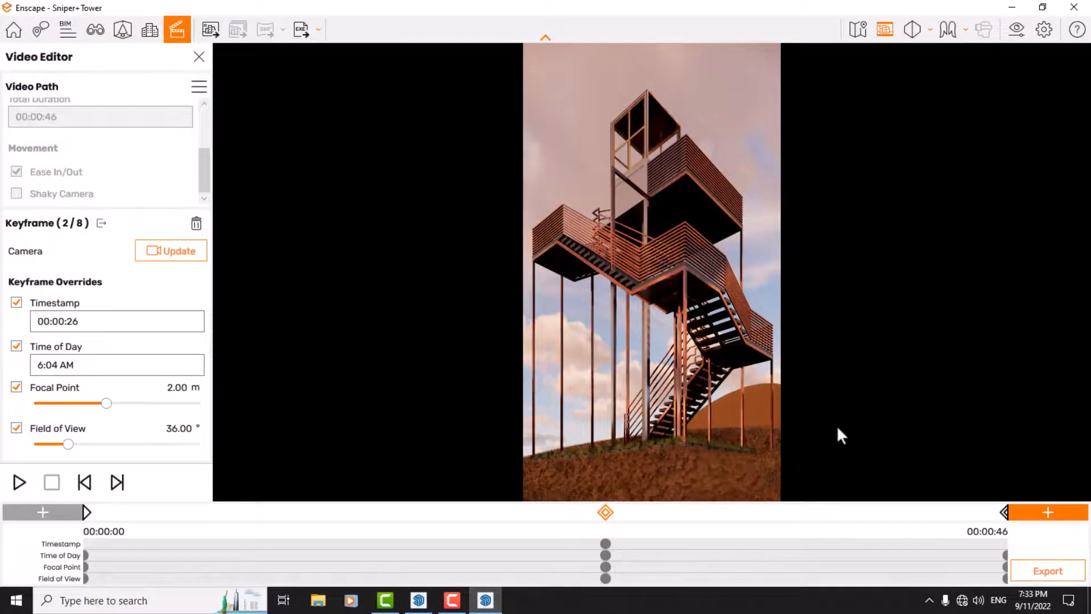
{"action": "left_click", "coordinate": [1040, 569]}
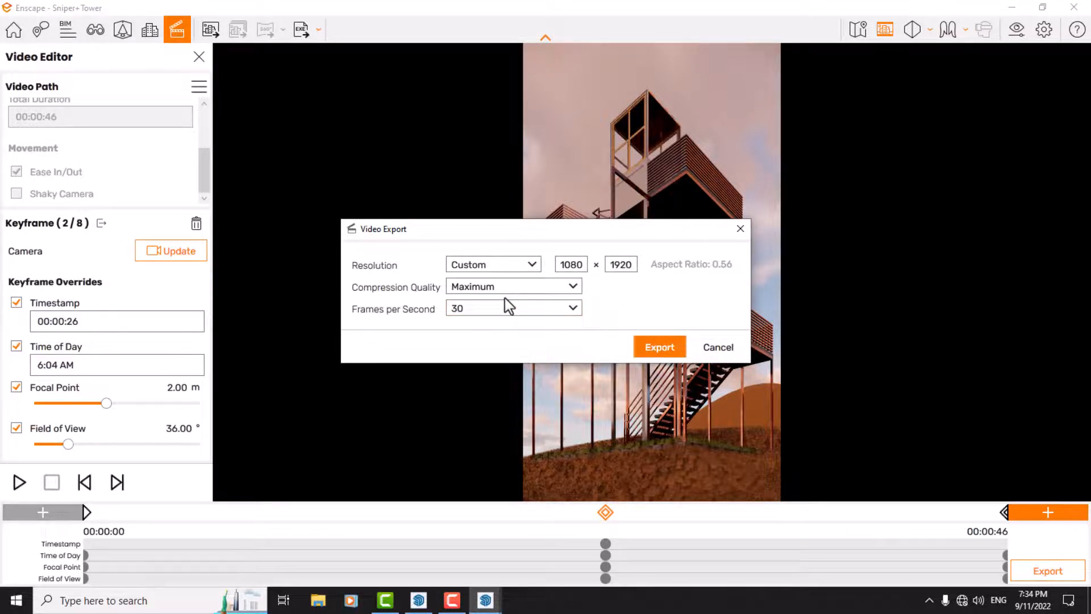
Step: Try Full HD as the export resolution and return it to Custom 1080 × 1920
{"action": "left_click", "coordinate": [458, 270]}
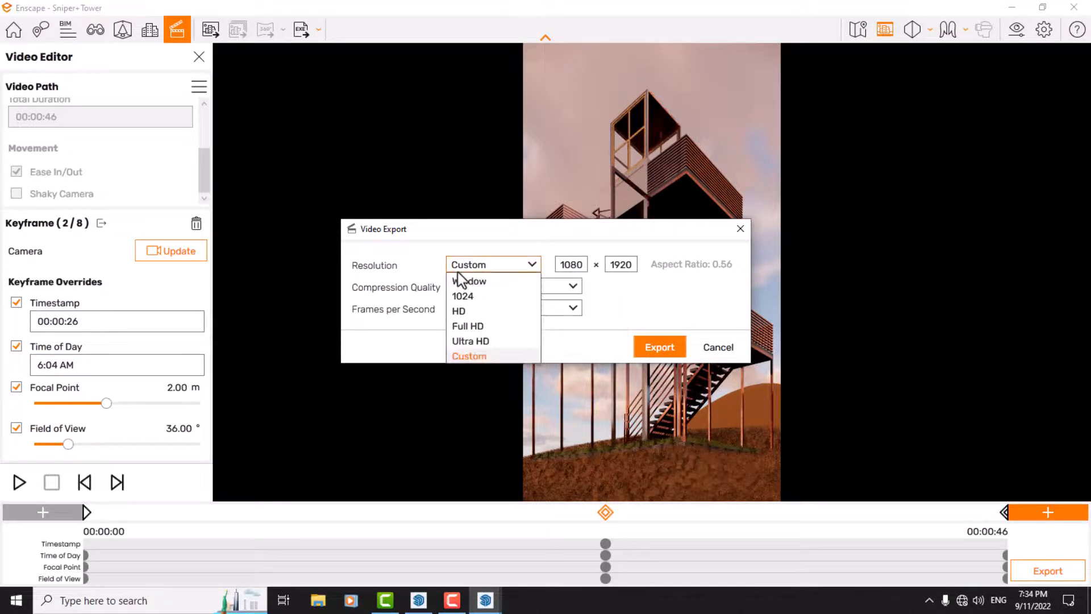
{"action": "left_click", "coordinate": [483, 325]}
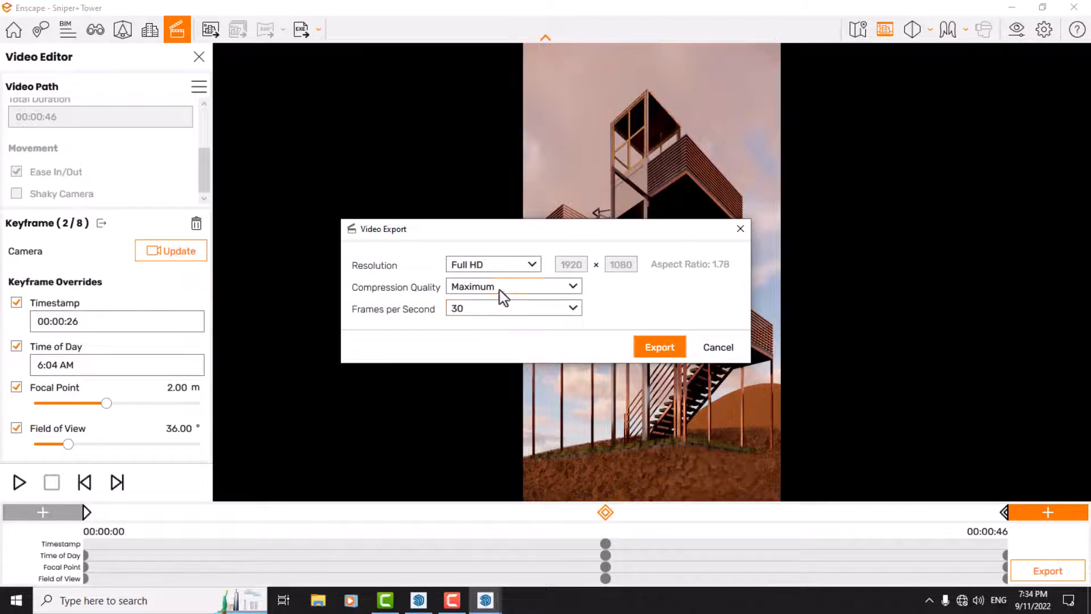
{"action": "left_click", "coordinate": [495, 264]}
{"action": "left_click", "coordinate": [470, 356]}
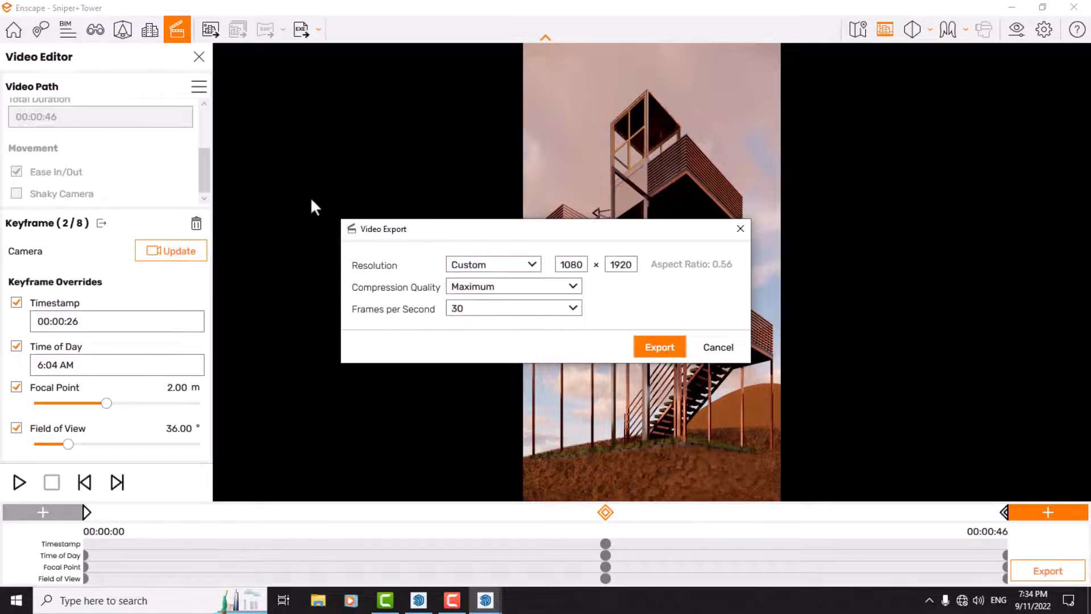
Step: Set the video export to BluRay compression quality and 60 frames per second
{"action": "left_click", "coordinate": [492, 285]}
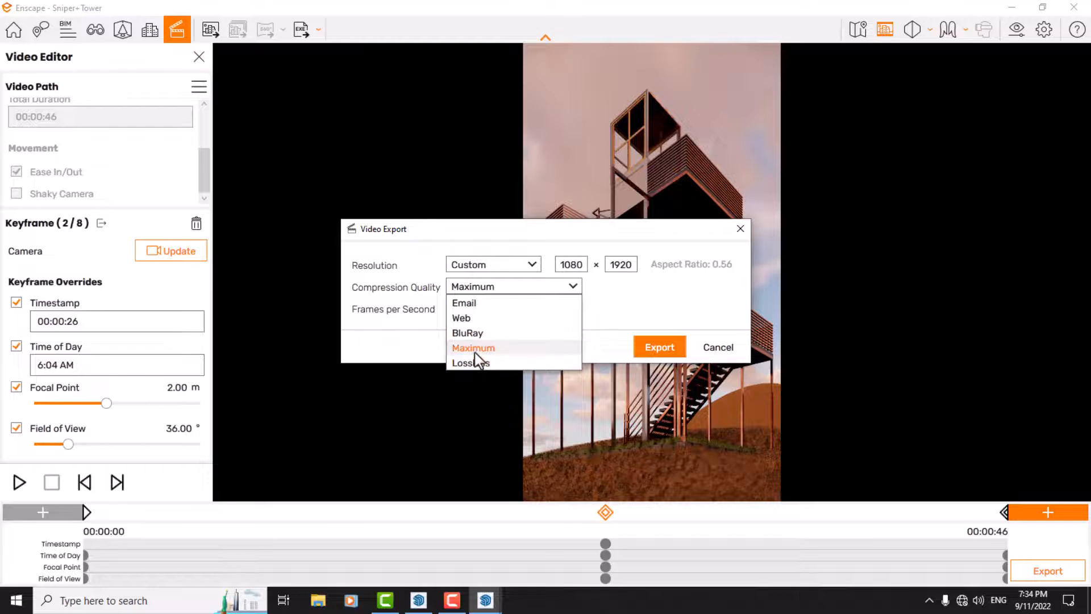
{"action": "left_click", "coordinate": [473, 335]}
{"action": "left_click", "coordinate": [470, 312]}
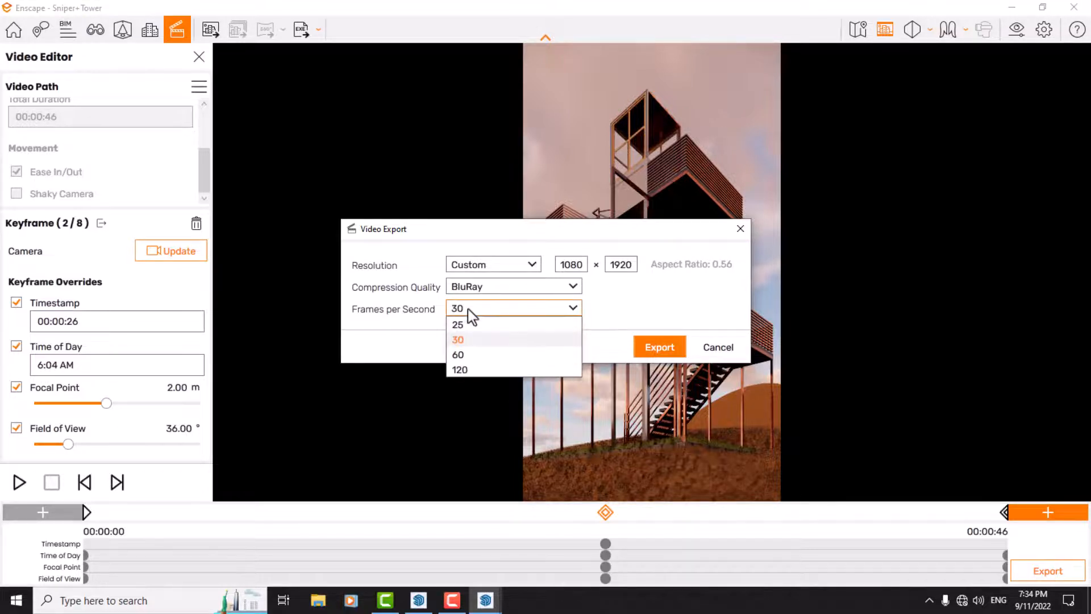
{"action": "left_click", "coordinate": [469, 355]}
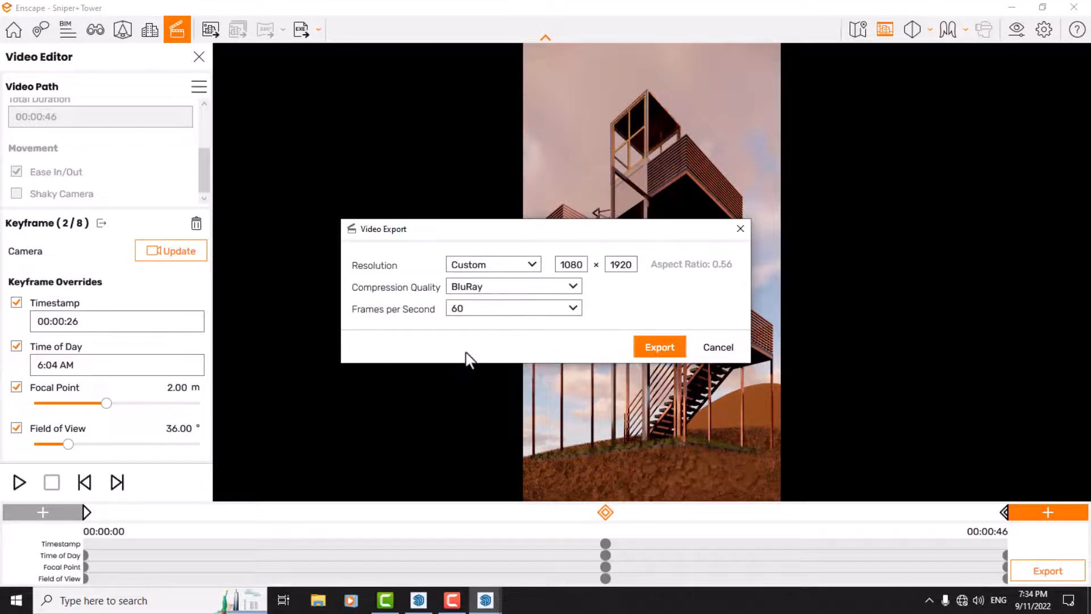
Step: Start the video export and choose the Enscape Camera Renders folder in Pictures as its destination
{"action": "left_click", "coordinate": [644, 340]}
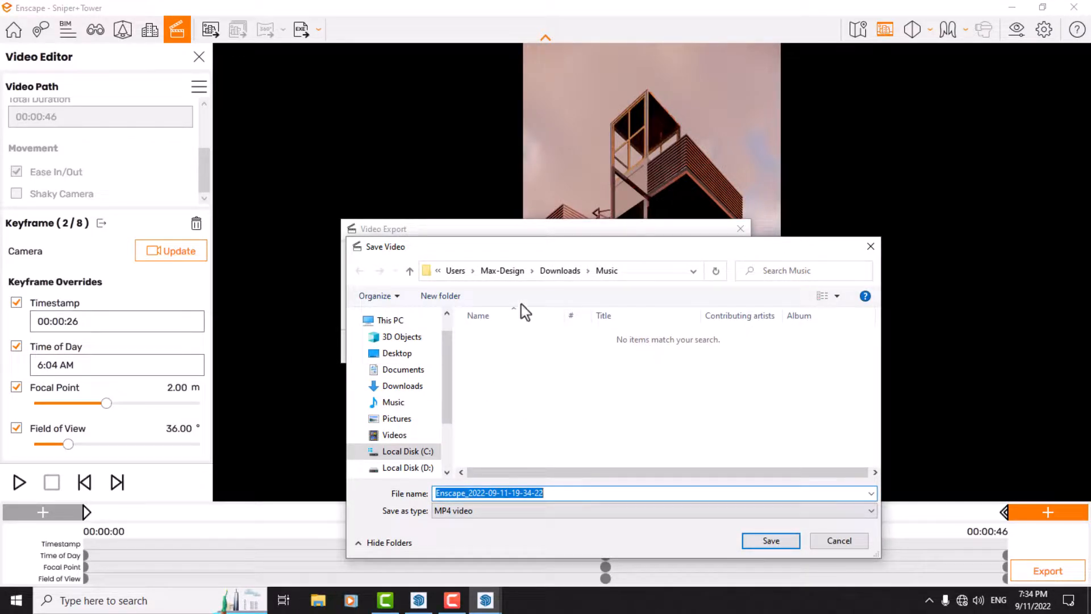
{"action": "left_click", "coordinate": [499, 272]}
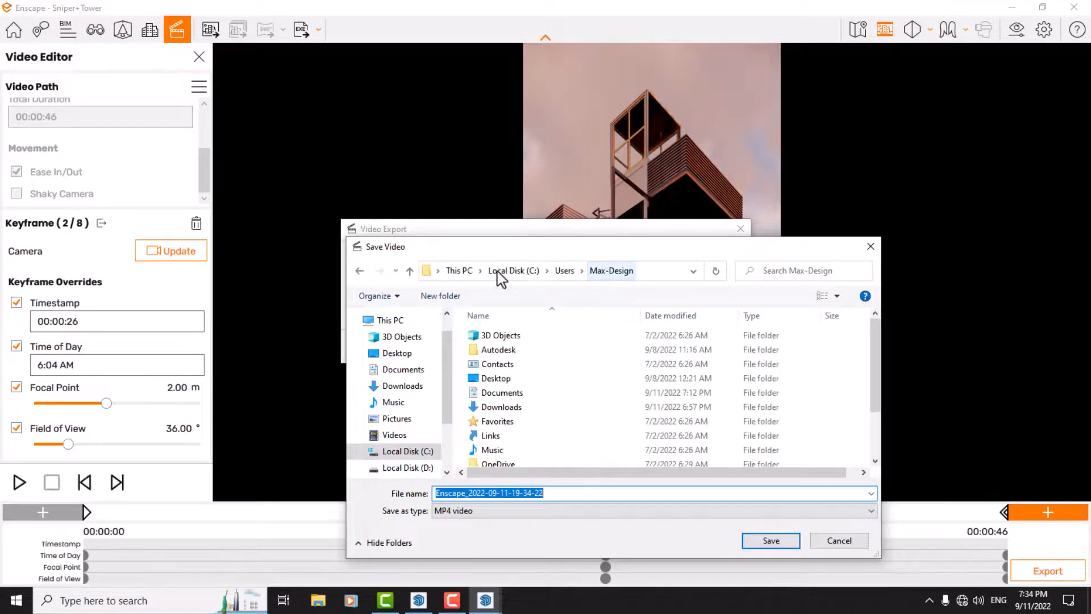
{"action": "left_click", "coordinate": [392, 387]}
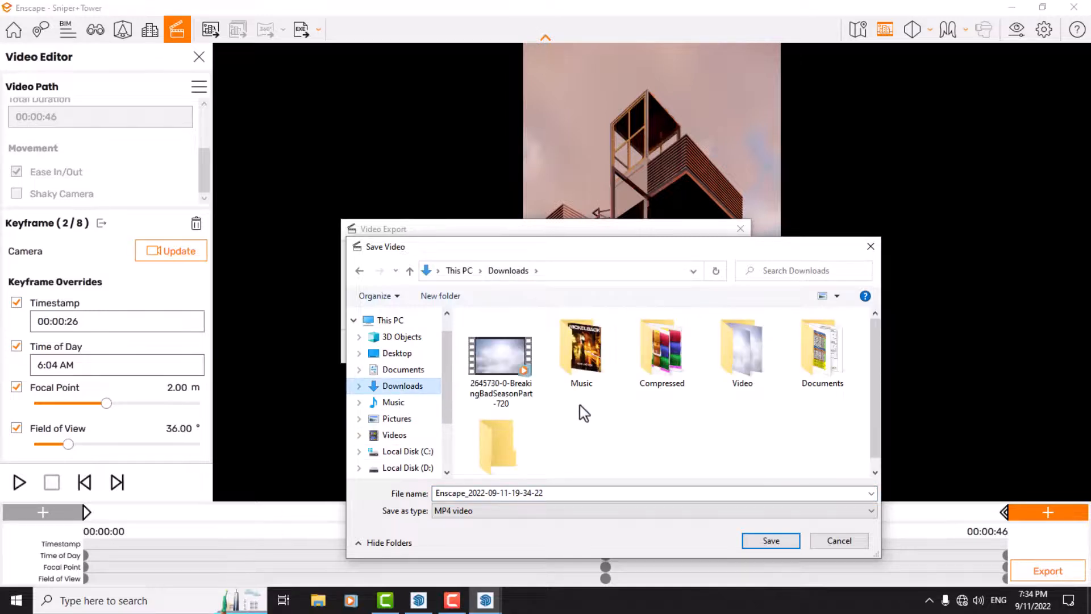
{"action": "right_click", "coordinate": [580, 405]}
{"action": "mouse_move", "coordinate": [591, 413]}
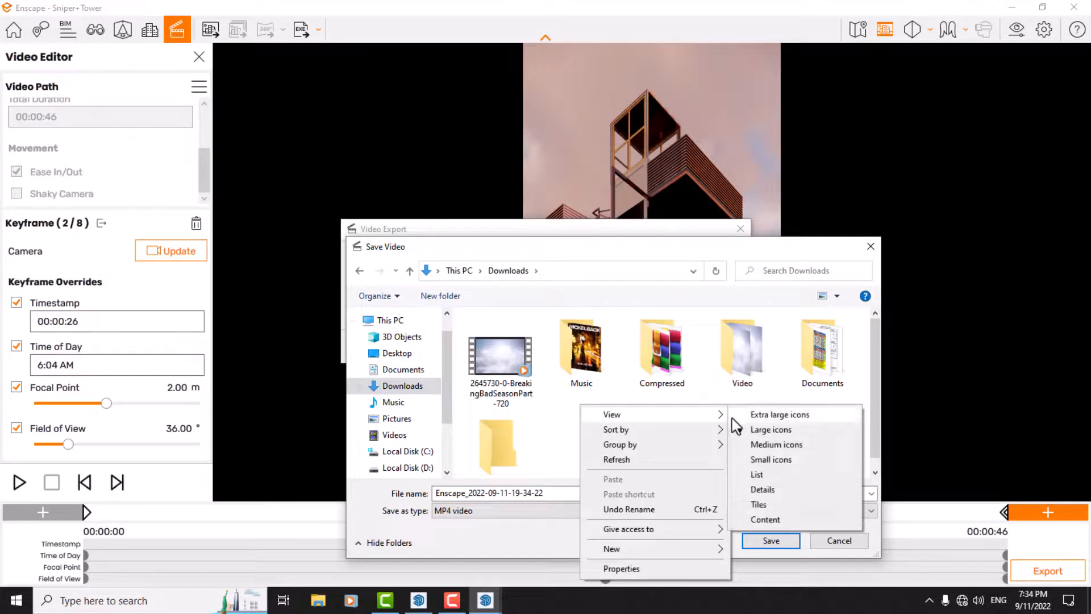
{"action": "left_click", "coordinate": [761, 489]}
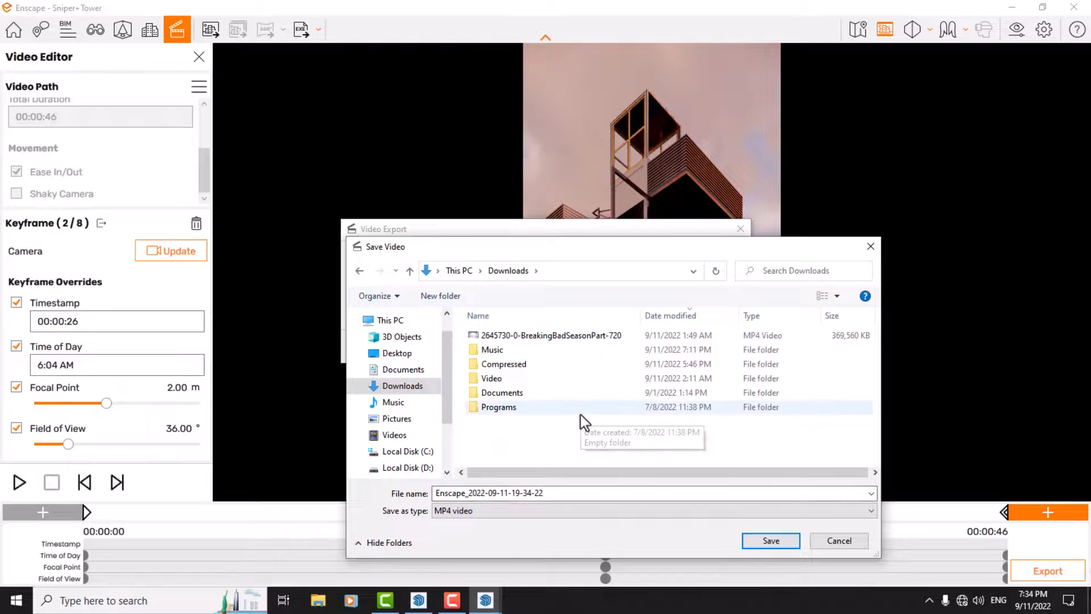
{"action": "left_click", "coordinate": [401, 370]}
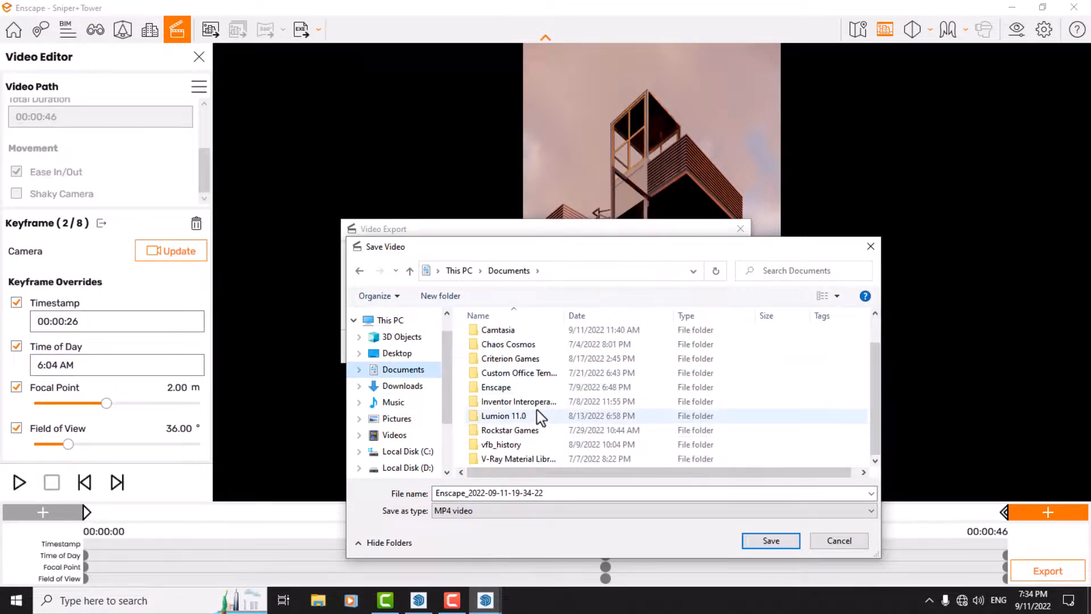
{"action": "left_click", "coordinate": [401, 419]}
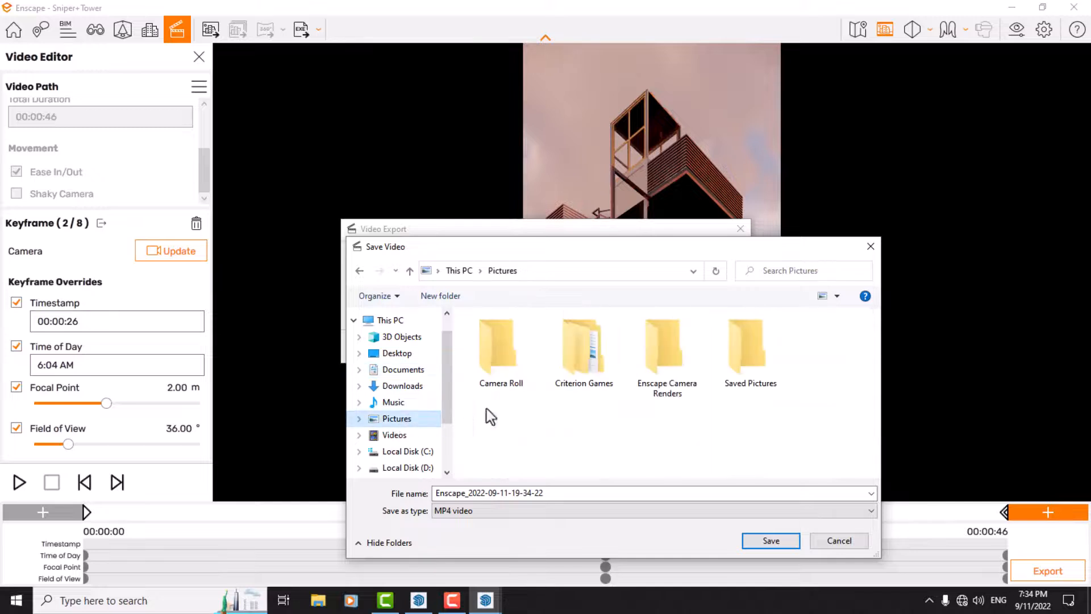
{"action": "double_click", "coordinate": [667, 375]}
Step: Name the MP4 file Enscape Video and save it to begin rendering the export
{"action": "double_click", "coordinate": [523, 493]}
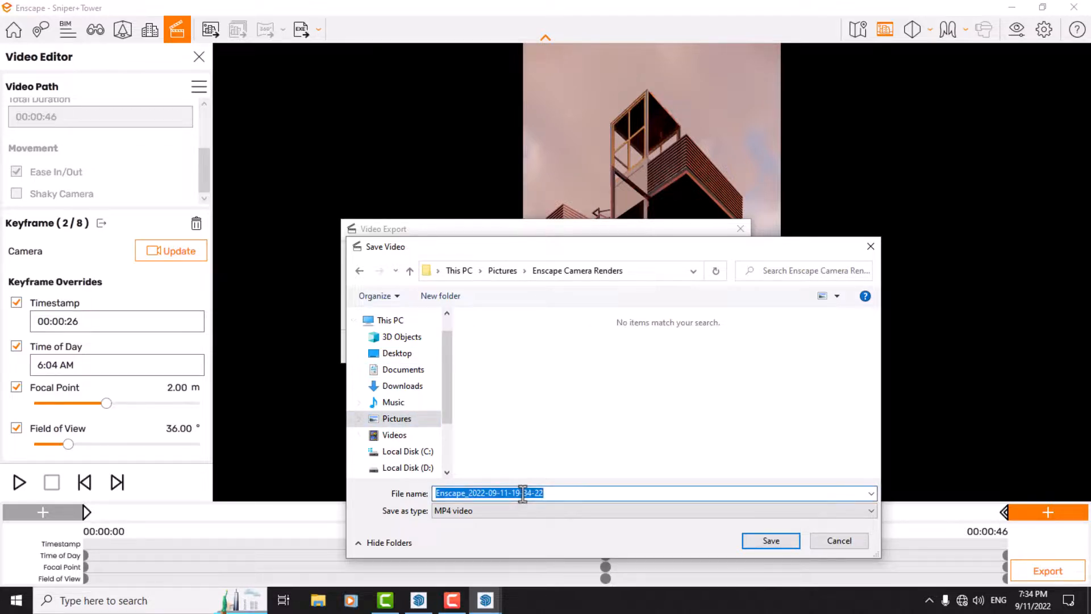
{"action": "type", "text": "eNSCAPE"}
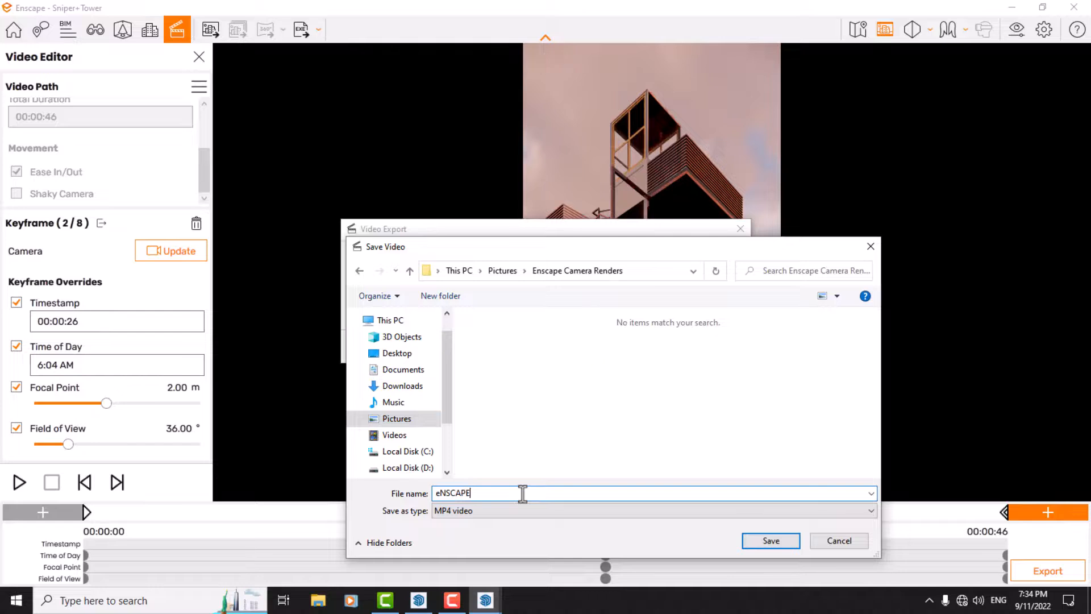
{"action": "key", "text": "BackSpace"}
{"action": "key", "text": "BackSpace"}
{"action": "key", "text": "BackSpace"}
{"action": "key", "text": "BackSpace"}
{"action": "key", "text": "BackSpace"}
{"action": "key", "text": "BackSpace"}
{"action": "key", "text": "BackSpace"}
{"action": "type", "text": "Enscape Video"}
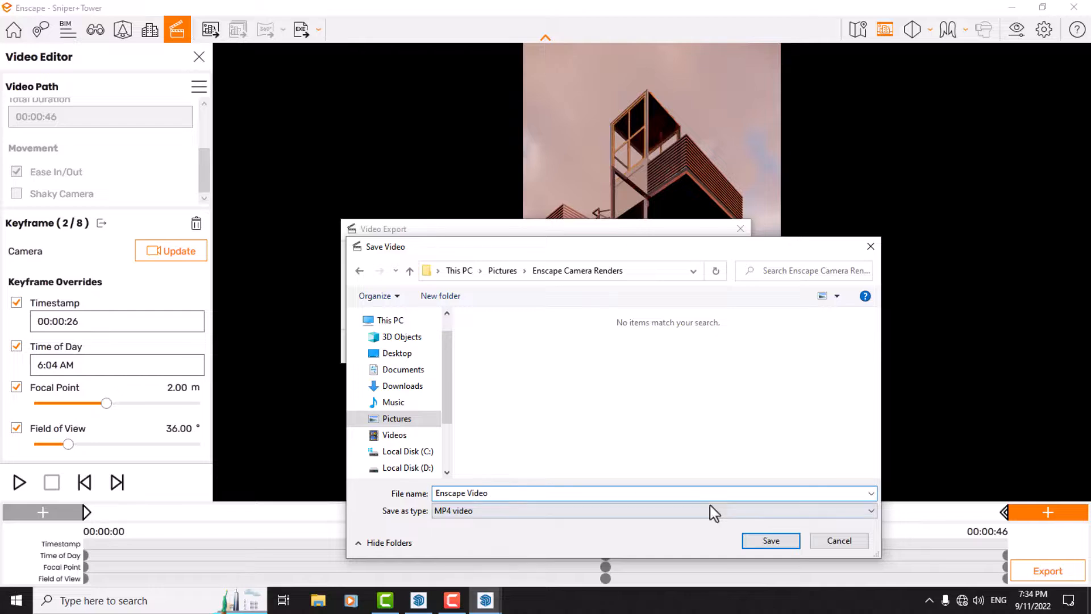
{"action": "left_click", "coordinate": [771, 542]}
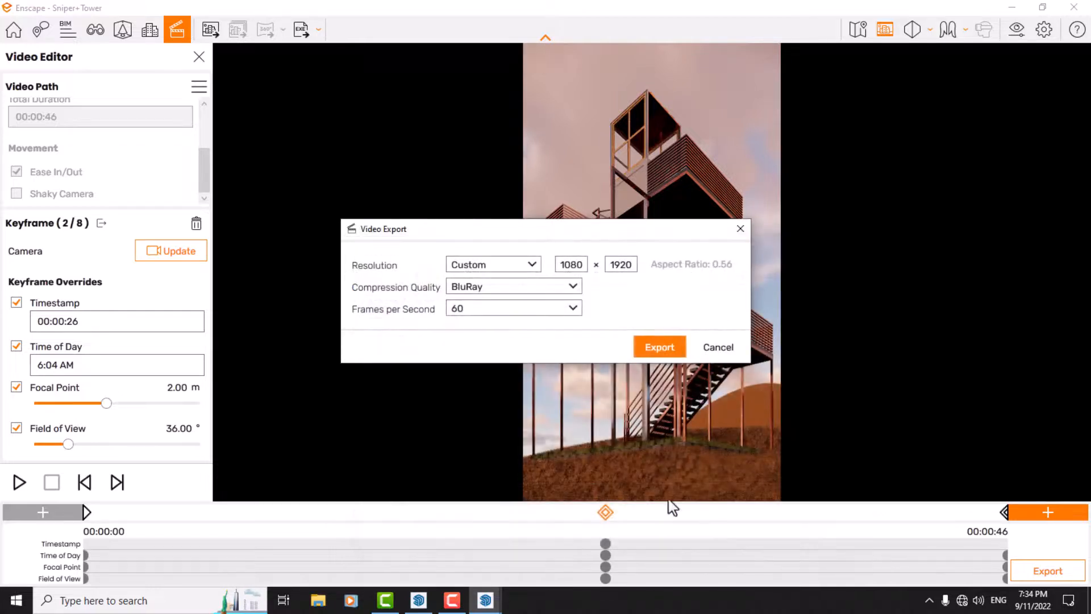
{"action": "left_click", "coordinate": [631, 357]}
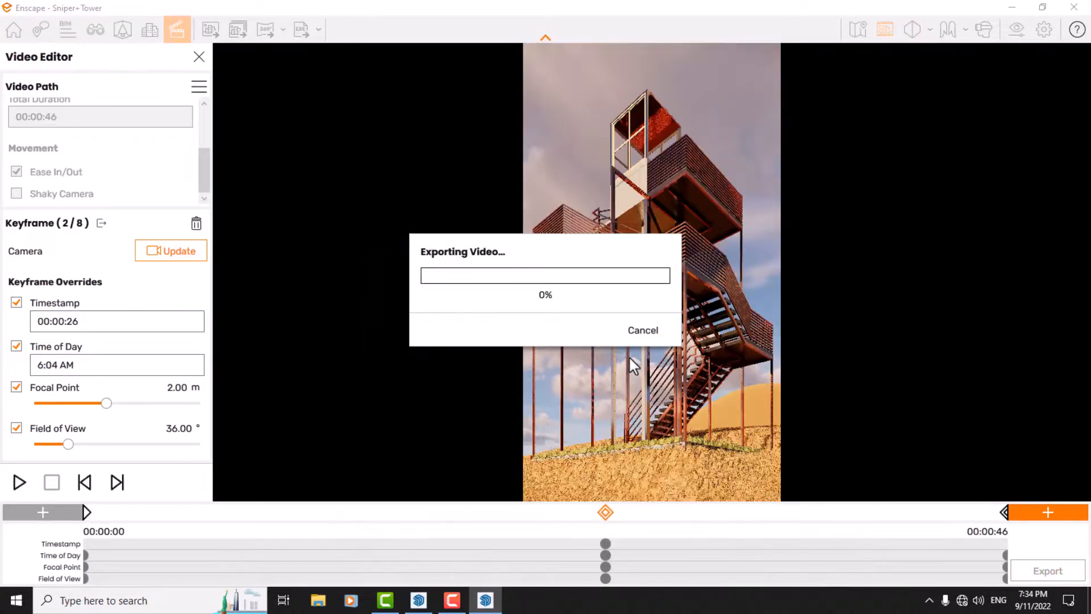